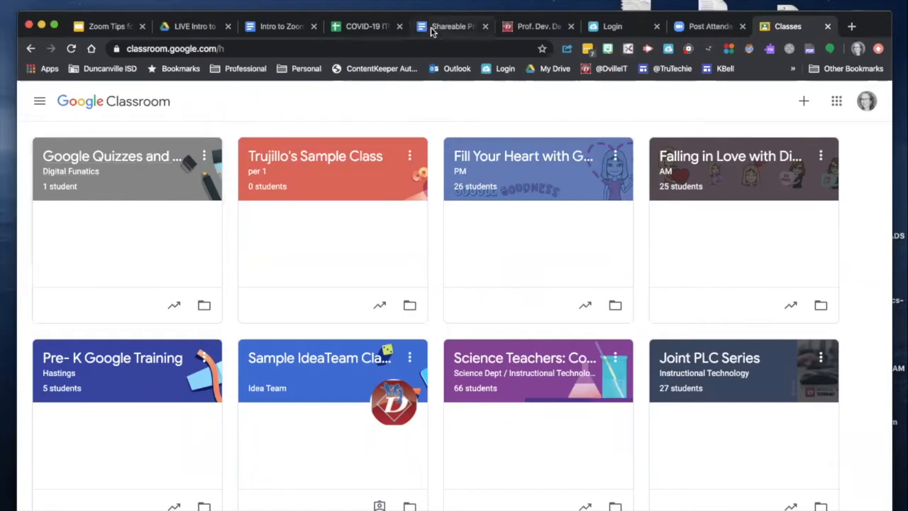
# - Sign in to the ClassLink portal through Google with the saved organizational account and check which account is signed in
pyautogui.click(613, 26)
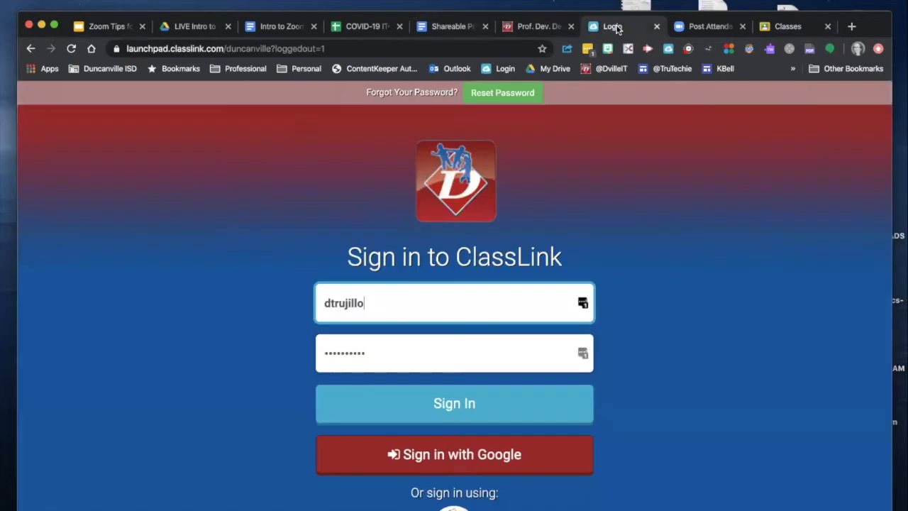
pyautogui.click(457, 458)
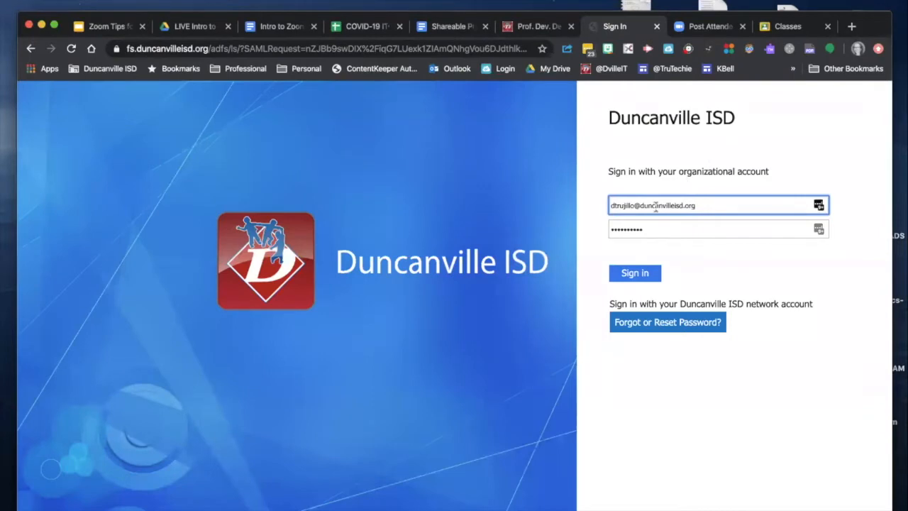
pyautogui.click(623, 277)
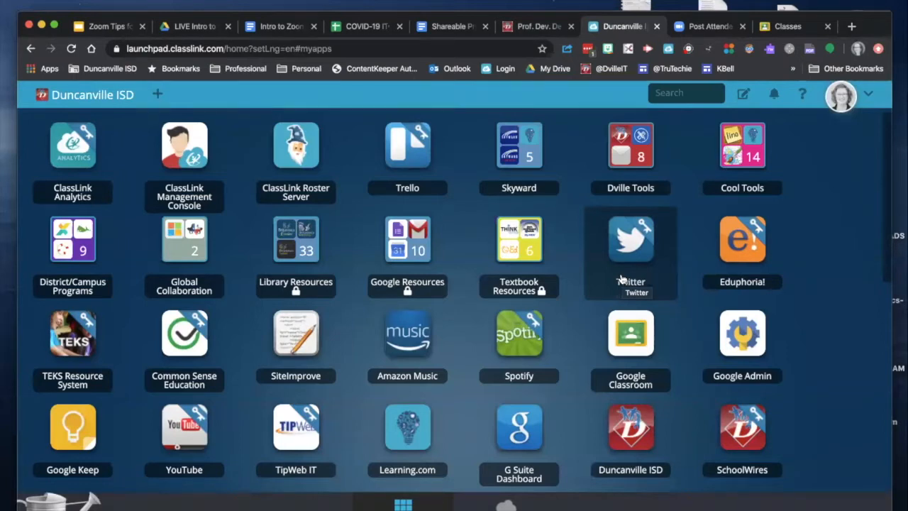
pyautogui.click(867, 98)
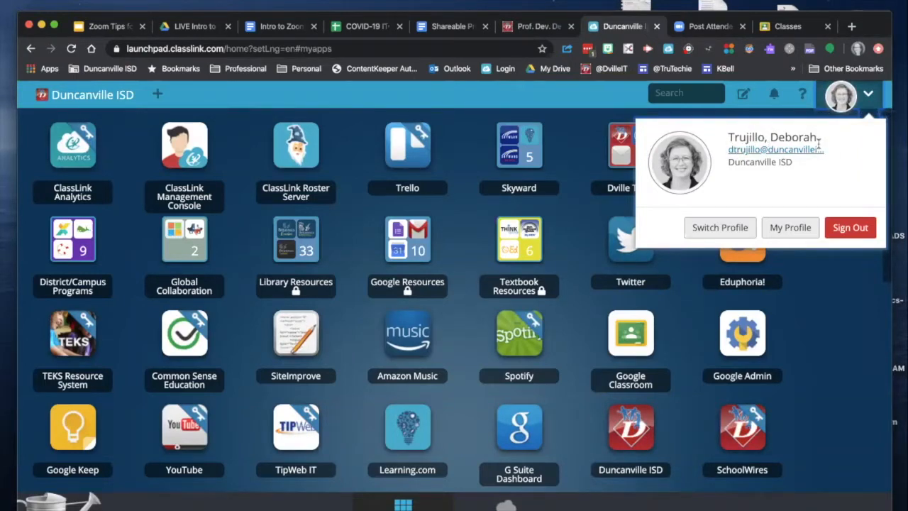
pyautogui.click(868, 100)
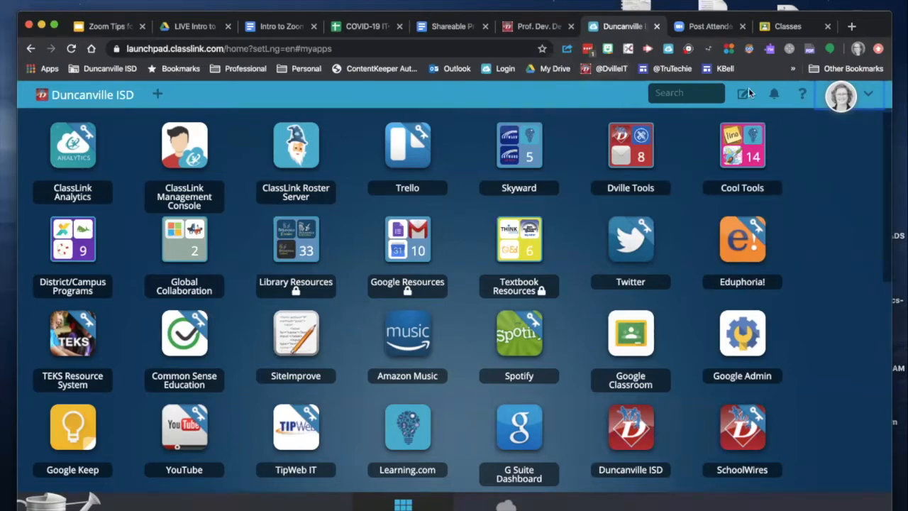
# - Open the Google Quizzes and Assignments class in Google Classroom, then switch to the student's browser window and widen it slightly
pyautogui.click(782, 26)
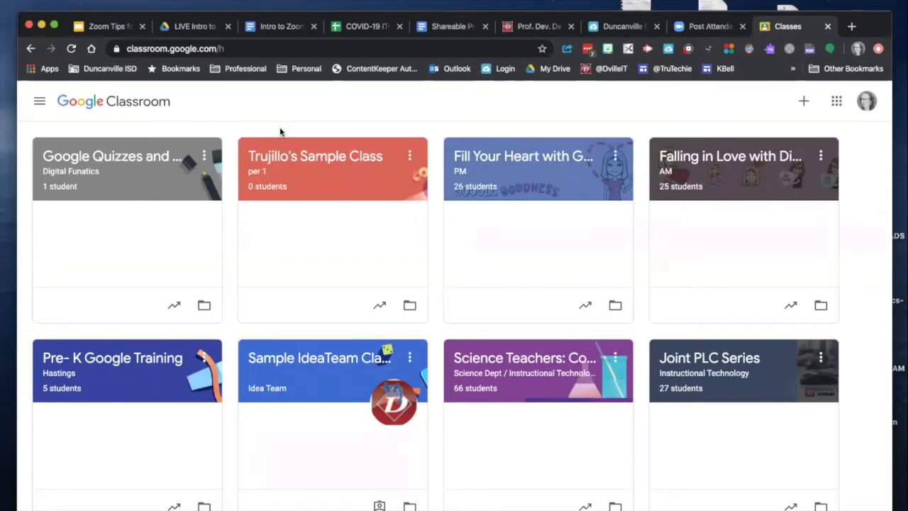
pyautogui.click(130, 159)
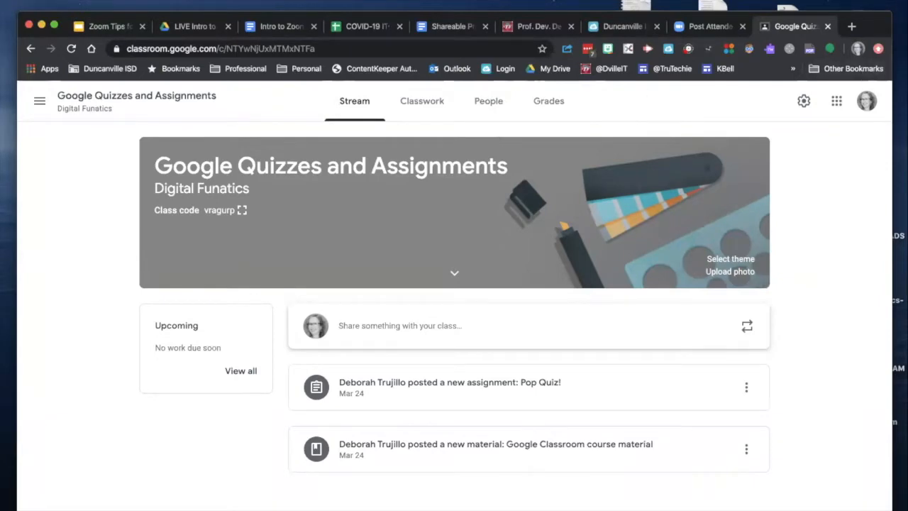
pyautogui.press('super+grave')
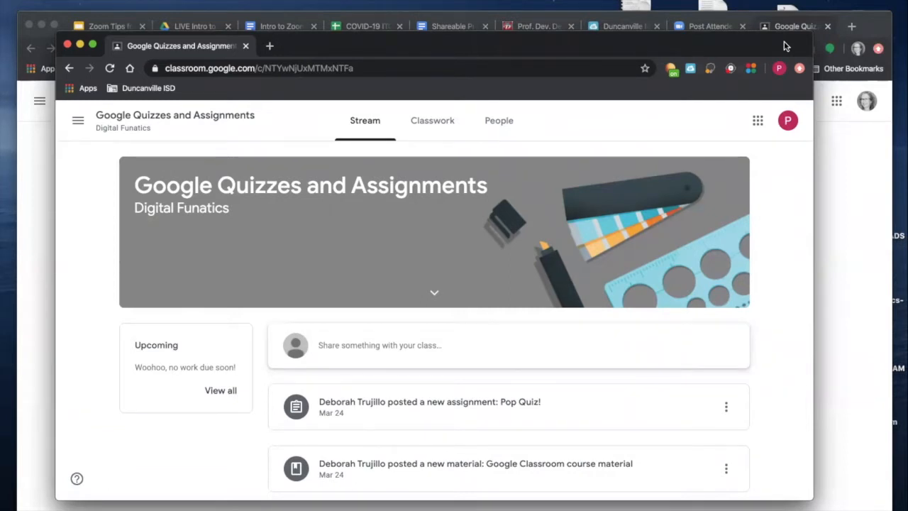
pyautogui.moveTo(813, 184); pyautogui.dragTo(859, 183)
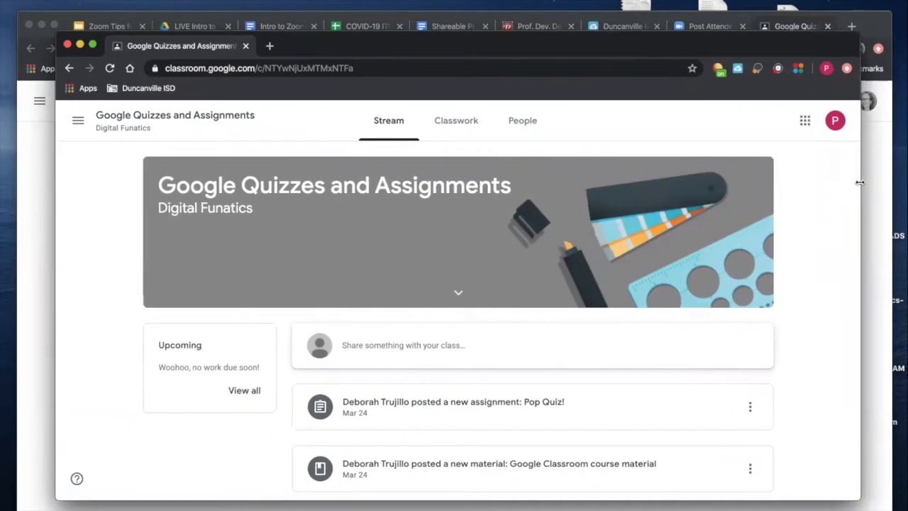
pyautogui.moveTo(686, 50); pyautogui.dragTo(671, 48)
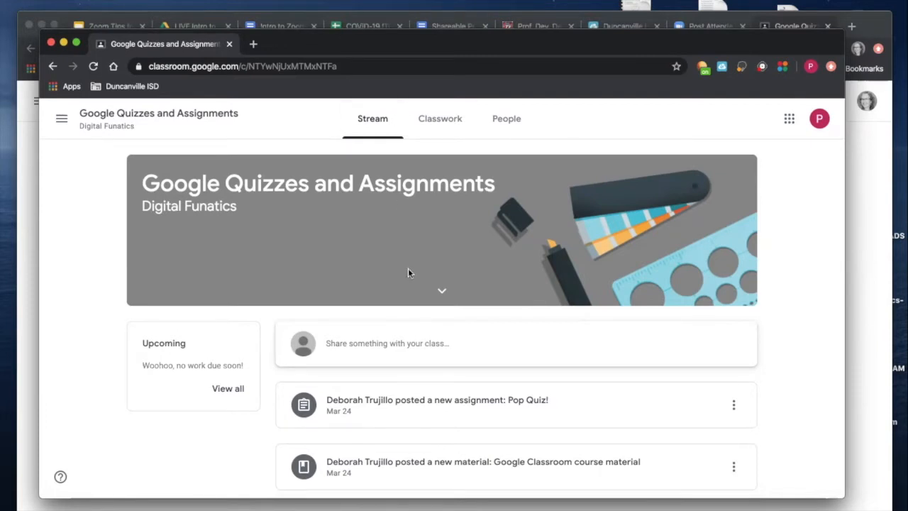
# - Look through the student's class stream and classwork, then open the POP Quiz form from the Pop Quiz! assignment's detail page
pyautogui.scroll(-1, 421, 339)
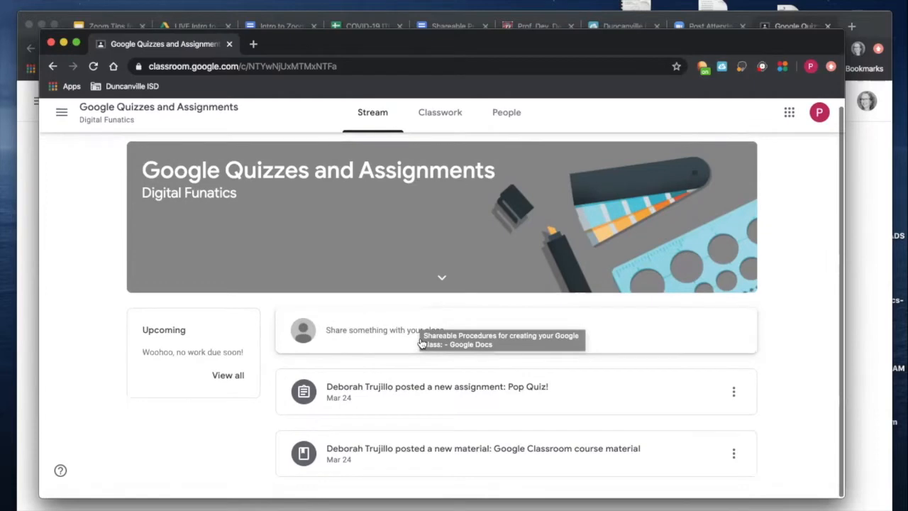
pyautogui.scroll(1, 422, 344)
pyautogui.scroll(-1, 420, 344)
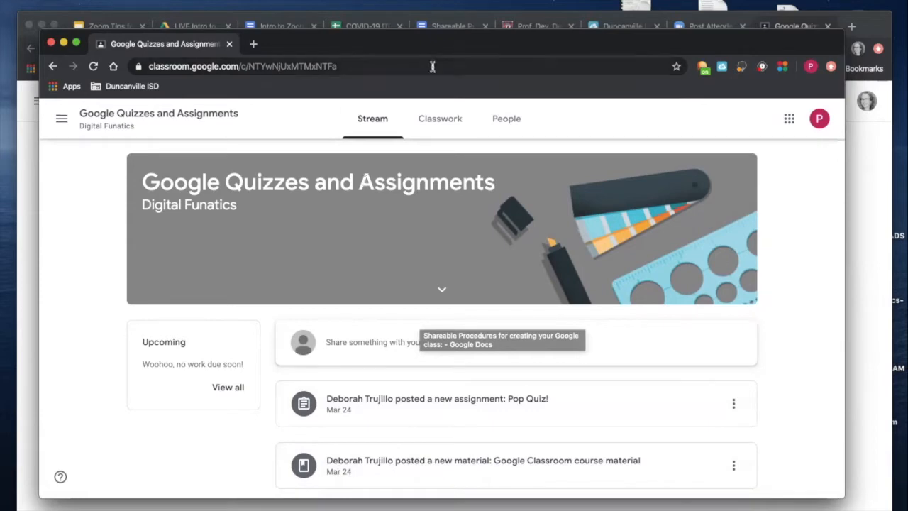
pyautogui.click(454, 124)
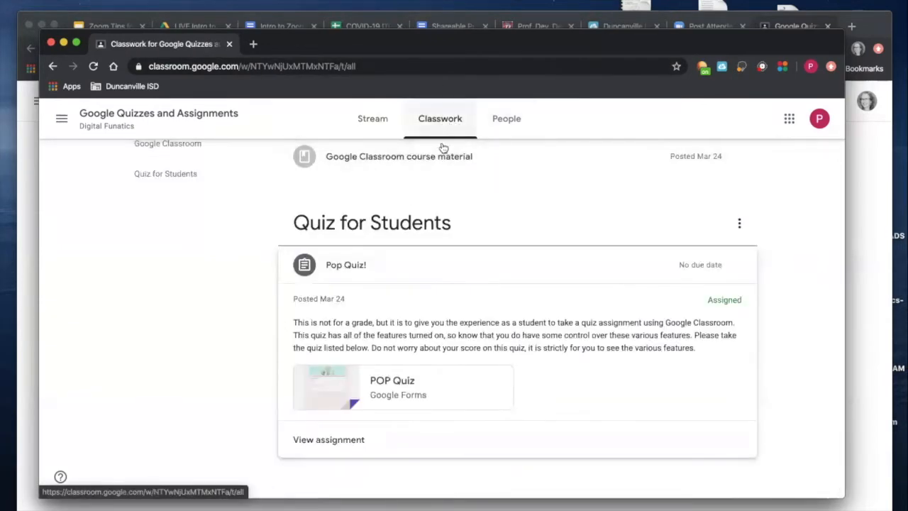
pyautogui.scroll(3, 465, 198)
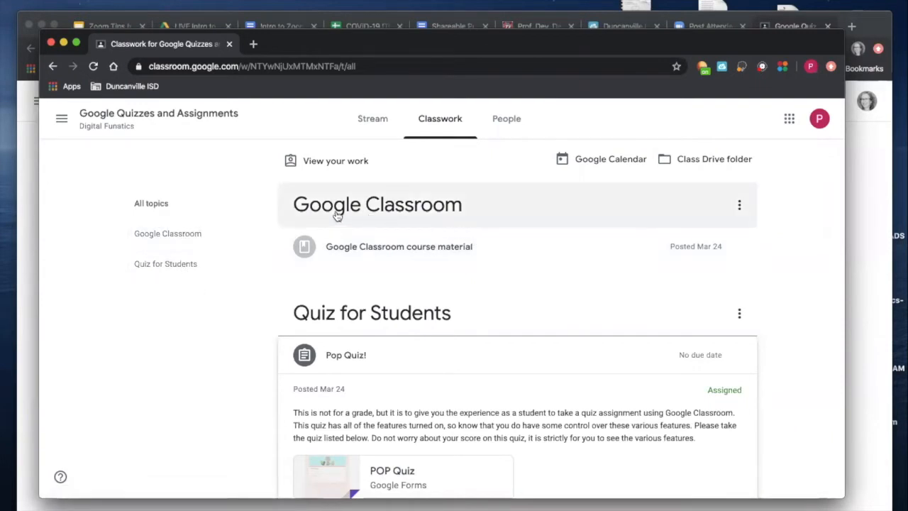
pyautogui.scroll(-3, 470, 408)
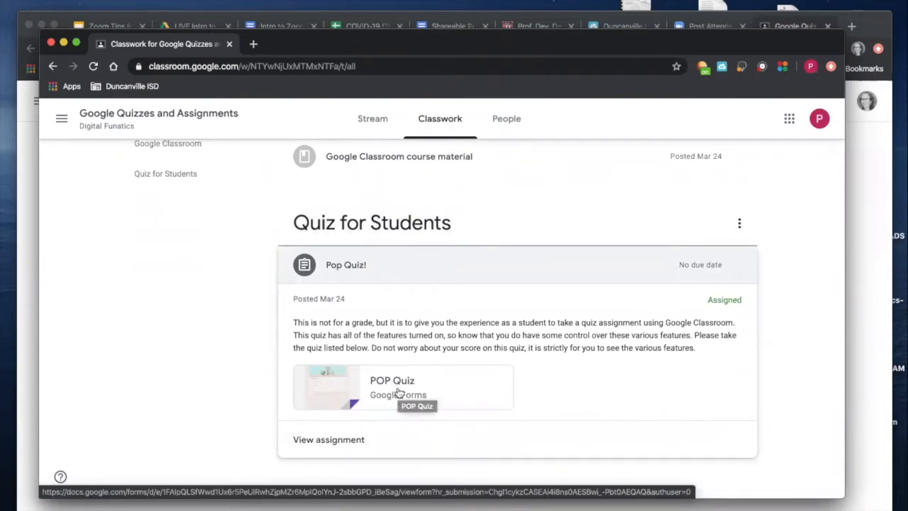
pyautogui.click(333, 445)
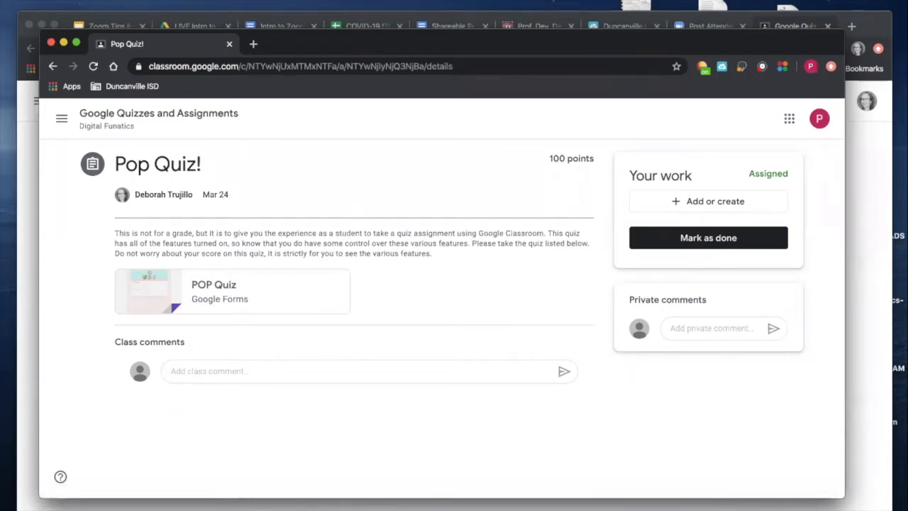
pyautogui.click(202, 299)
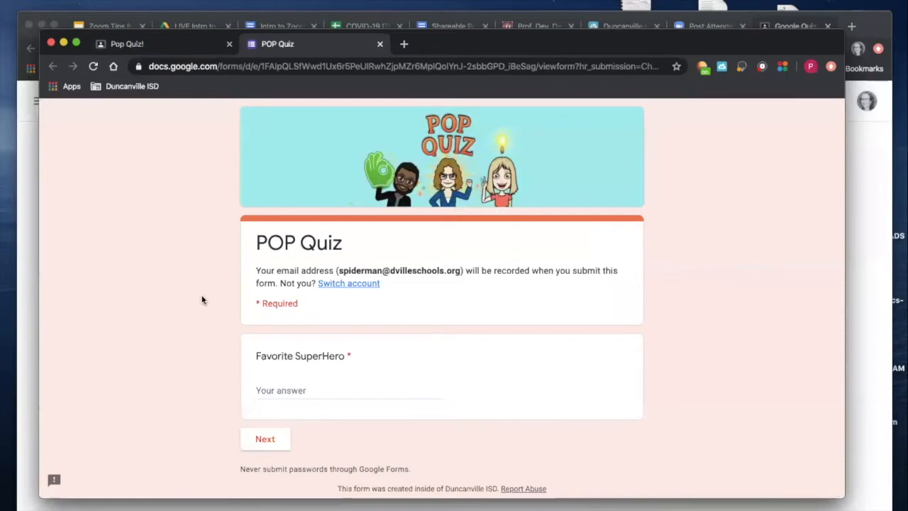
# - Answer the Favorite SuperHero question with "Spiderman" and continue to the open-ended vacation spot question
pyautogui.click(301, 388)
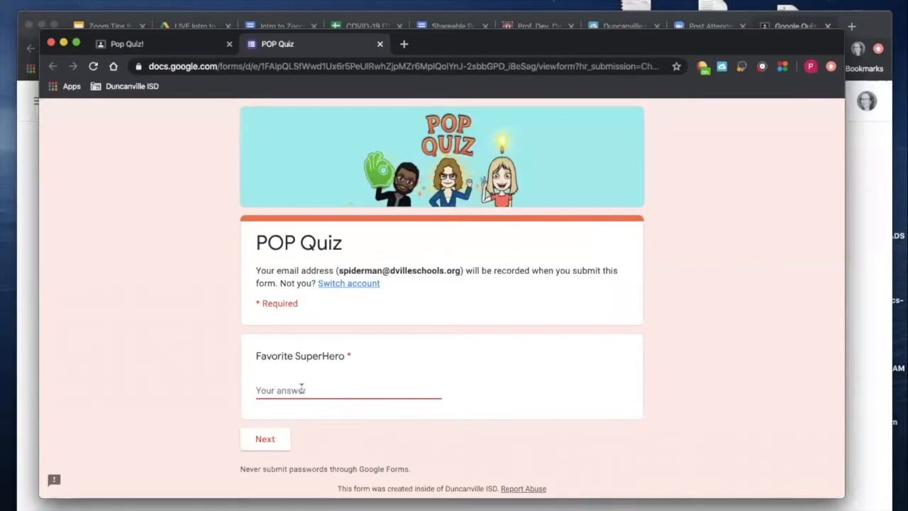
pyautogui.write('Spiders')
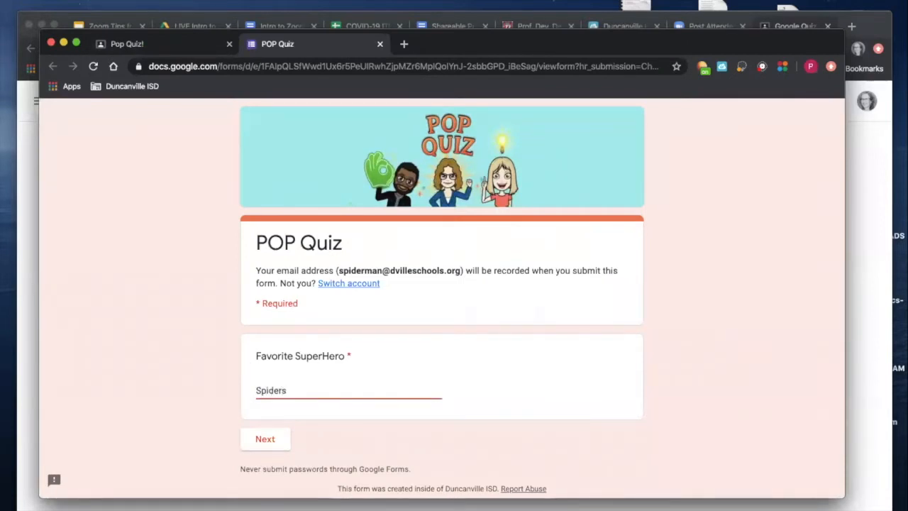
pyautogui.press('BackSpace')
pyautogui.write('man')
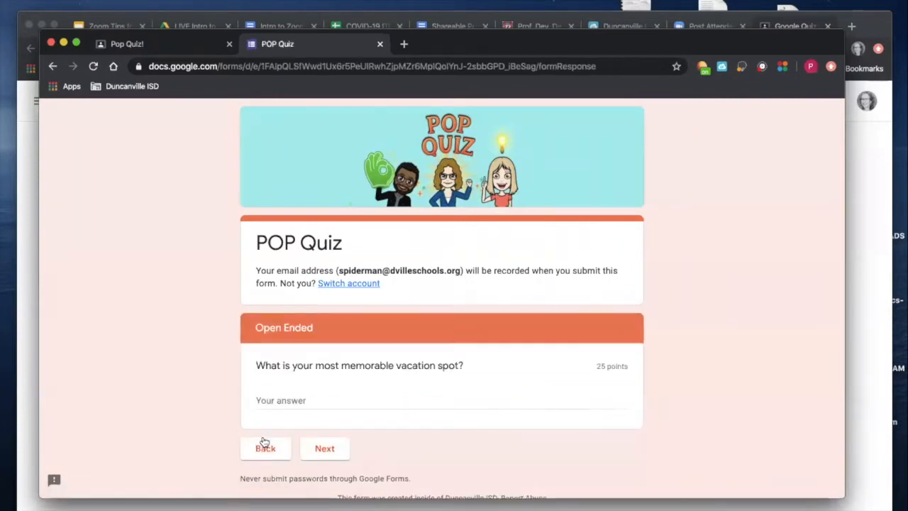
pyautogui.click(290, 396)
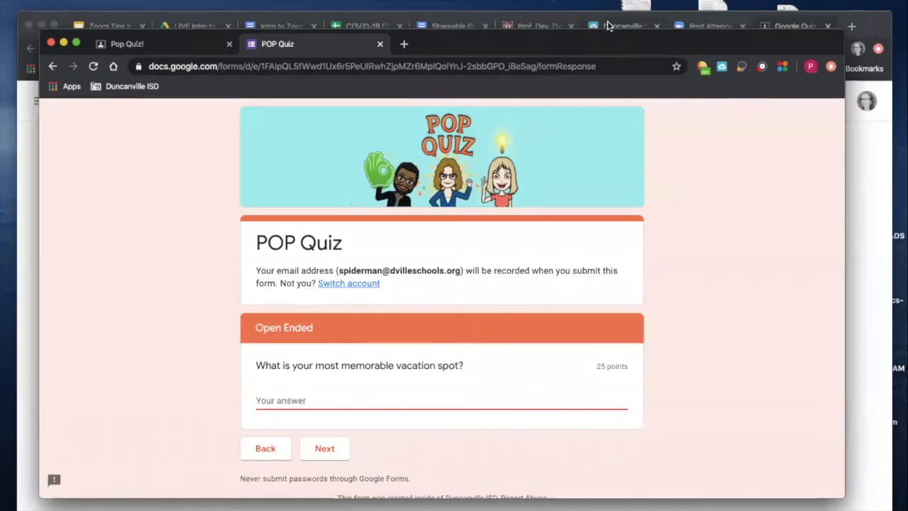
# - Check the Other Links column of the online training schedule on the Prof. Dev. Department site and return to the quiz
pyautogui.click(516, 26)
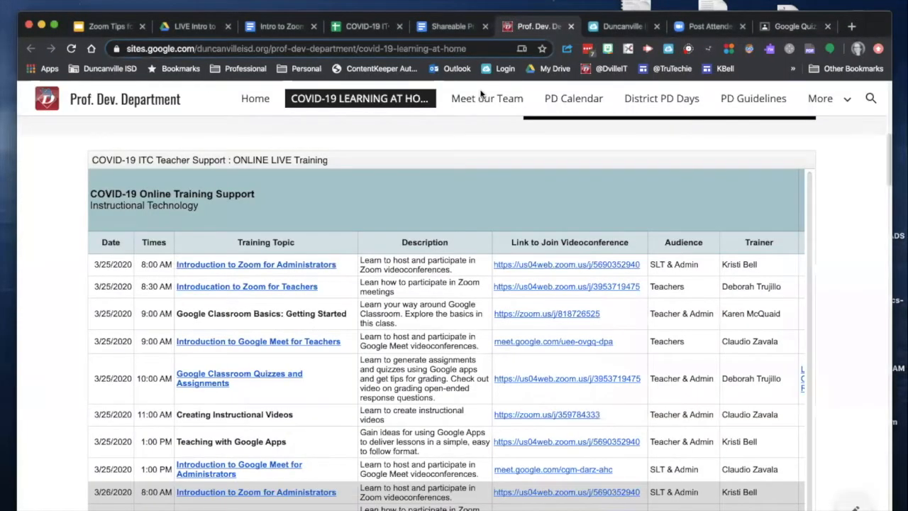
pyautogui.hscroll(3, 487, 293)
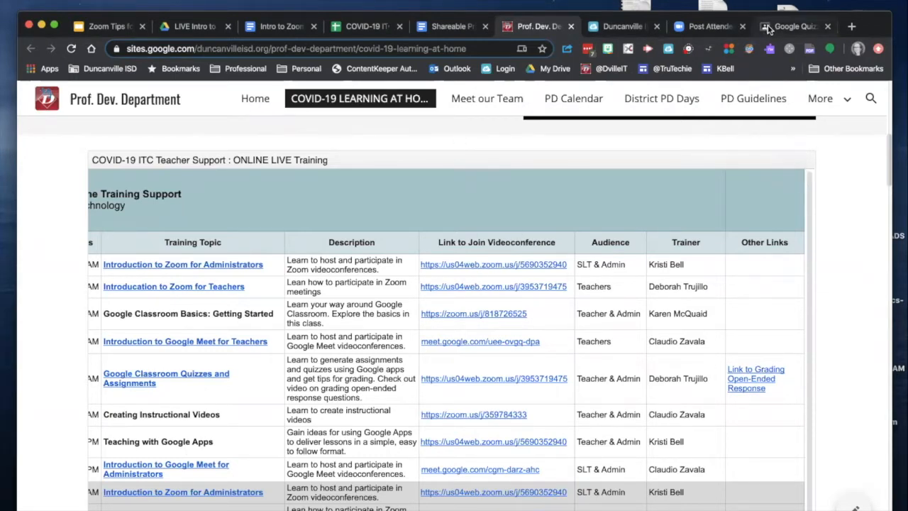
pyautogui.click(793, 26)
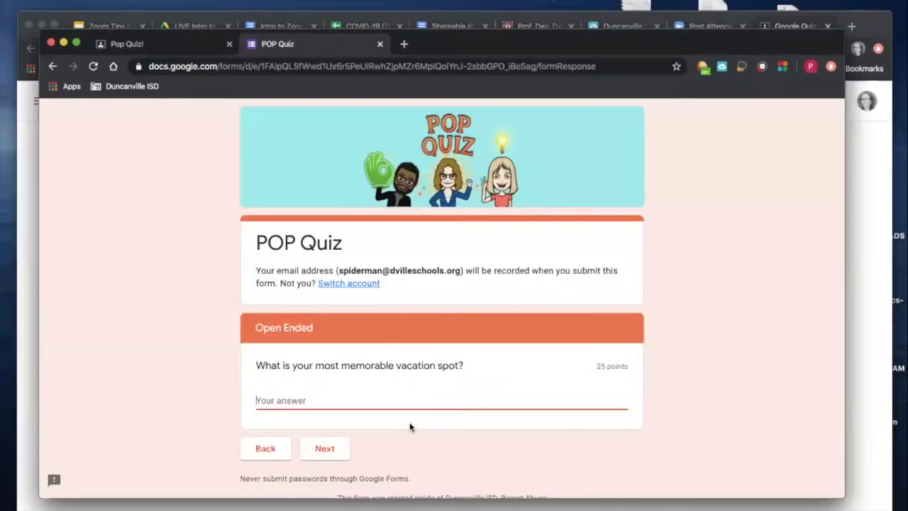
# - Answer the most memorable vacation spot question with "Broken Brow" and continue to the next section
pyautogui.write('Borke')
pyautogui.press('BackSpace')
pyautogui.press('BackSpace')
pyautogui.press('BackSpace')
pyautogui.press('BackSpace')
pyautogui.write('roken Brow')
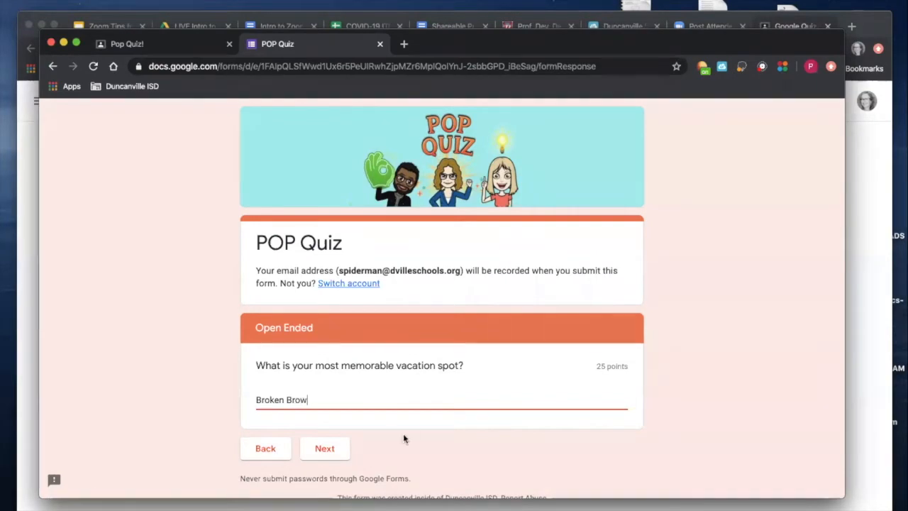
pyautogui.click(323, 448)
# - Select pinning the app to start and moving it to the start menu tiles, both from "All apps", as the start menu answers and continue
pyautogui.scroll(-5, 323, 448)
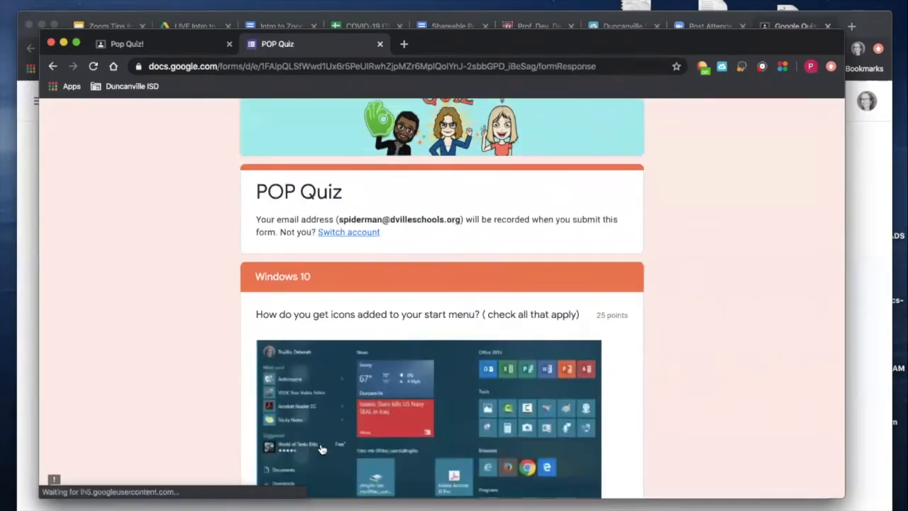
pyautogui.scroll(-1, 322, 448)
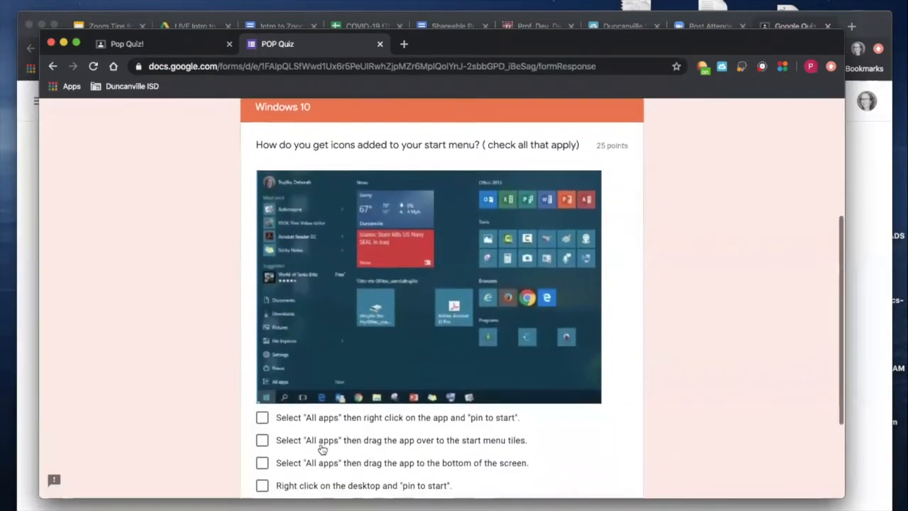
pyautogui.scroll(-2, 323, 448)
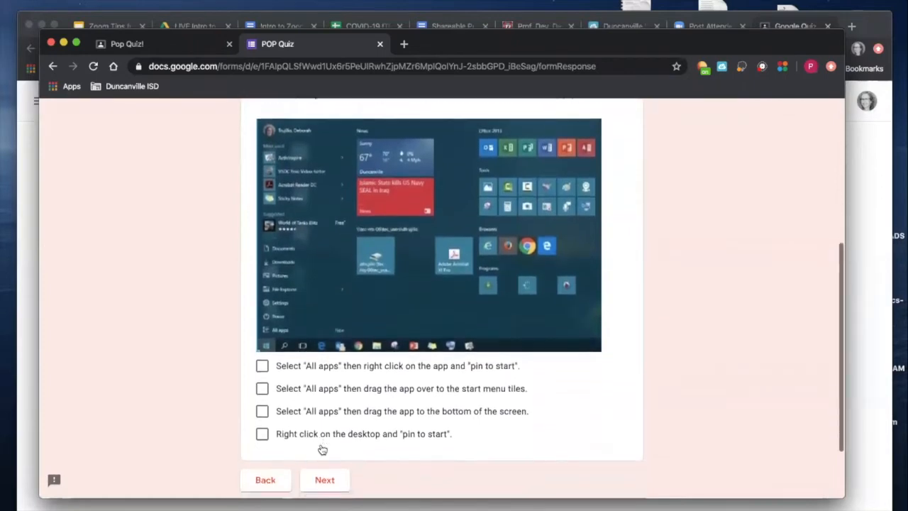
pyautogui.scroll(-1, 323, 448)
pyautogui.scroll(2, 324, 446)
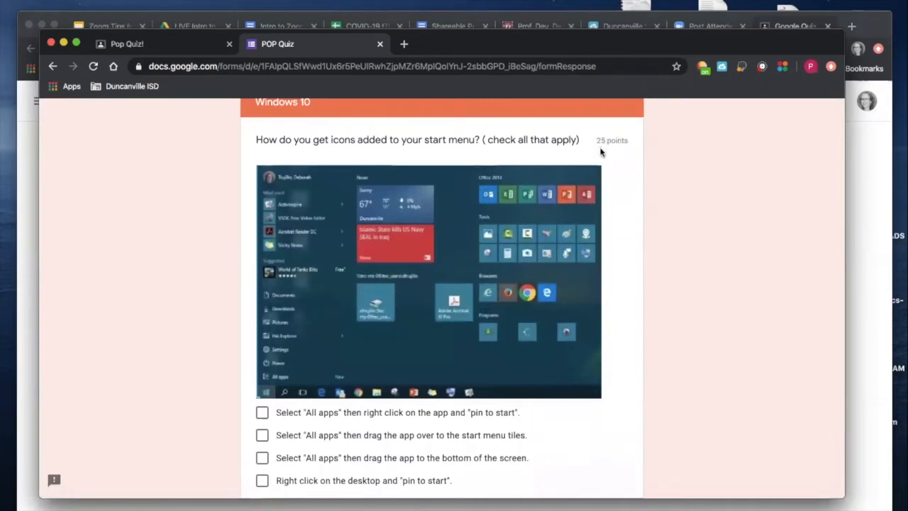
pyautogui.scroll(-2, 554, 303)
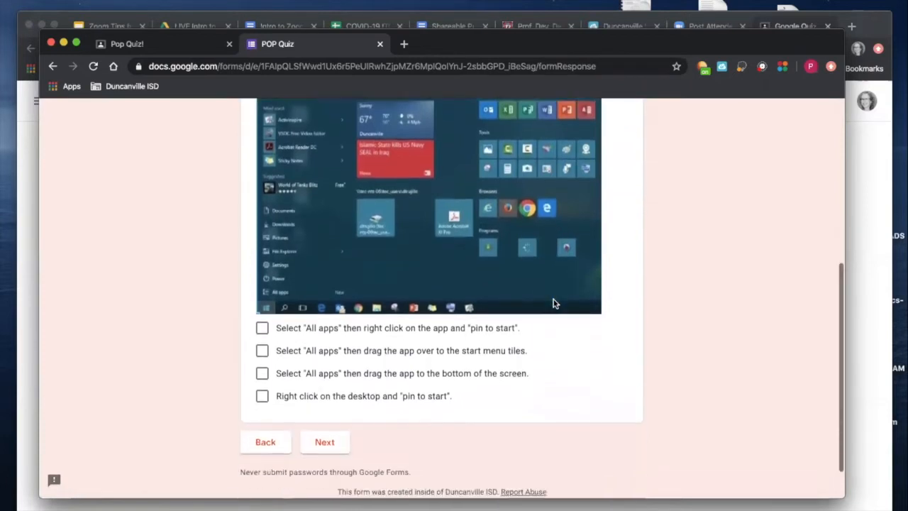
pyautogui.click(263, 331)
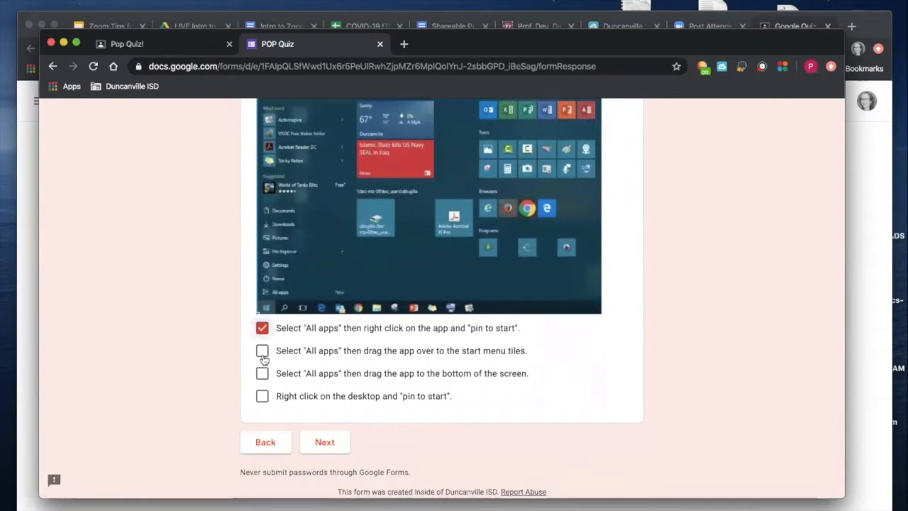
pyautogui.click(262, 352)
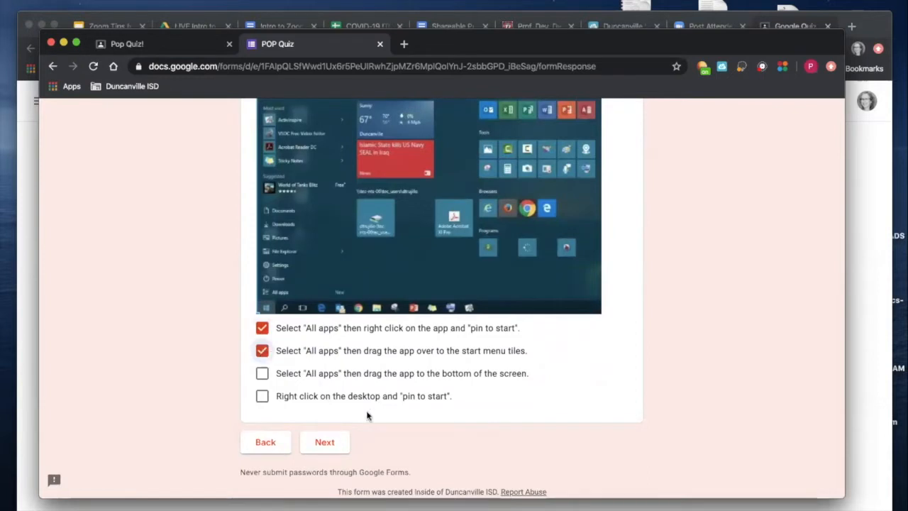
pyautogui.click(326, 442)
# - Answer the Z: drive question with "Go to 'File Explorer'" and continue to the next section
pyautogui.scroll(-2, 424, 369)
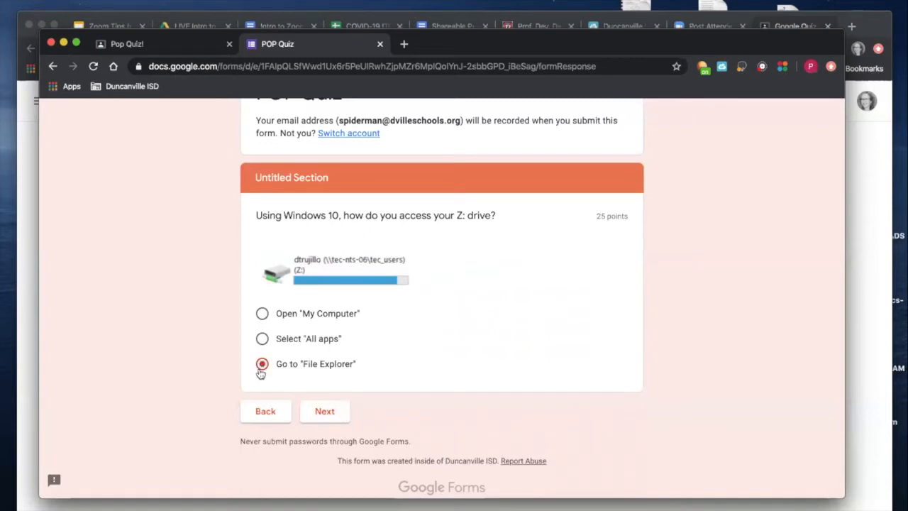
pyautogui.click(324, 411)
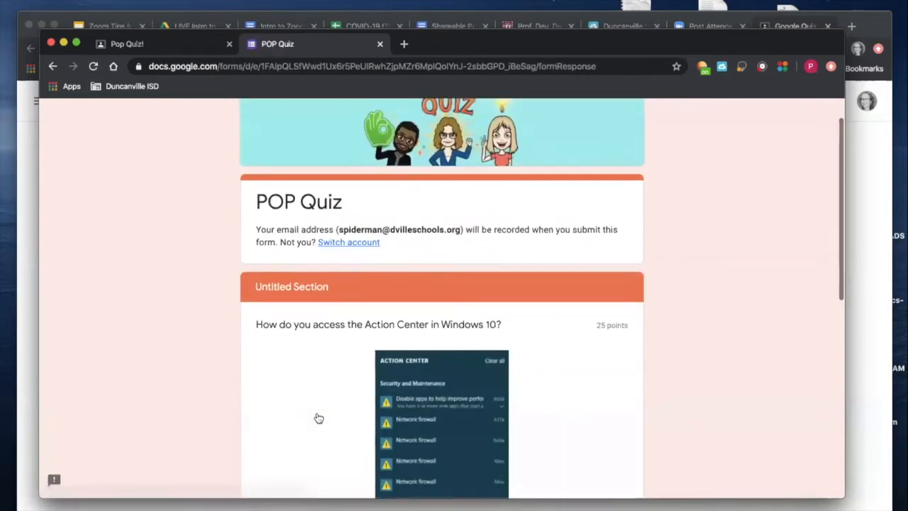
# - Answer the question on accessing the Action Center in Windows 10 with "Swipe from left to right"
pyautogui.scroll(-2, 319, 418)
pyautogui.scroll(-2, 319, 418)
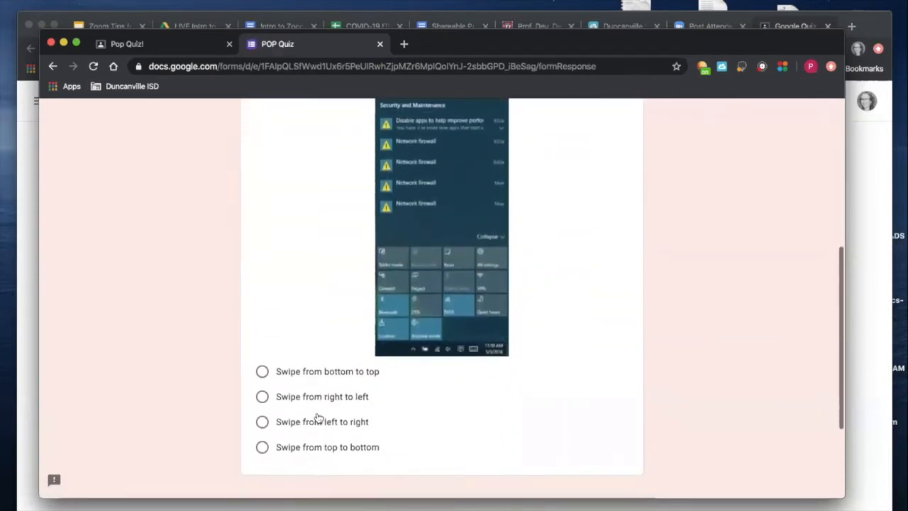
pyautogui.click(316, 423)
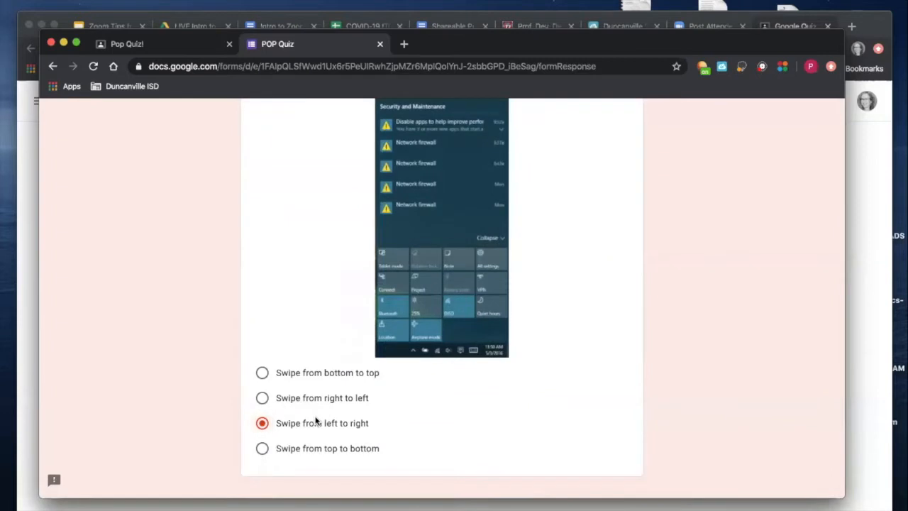
# - Request a copy of the responses and submit the POP Quiz
pyautogui.scroll(-2, 316, 420)
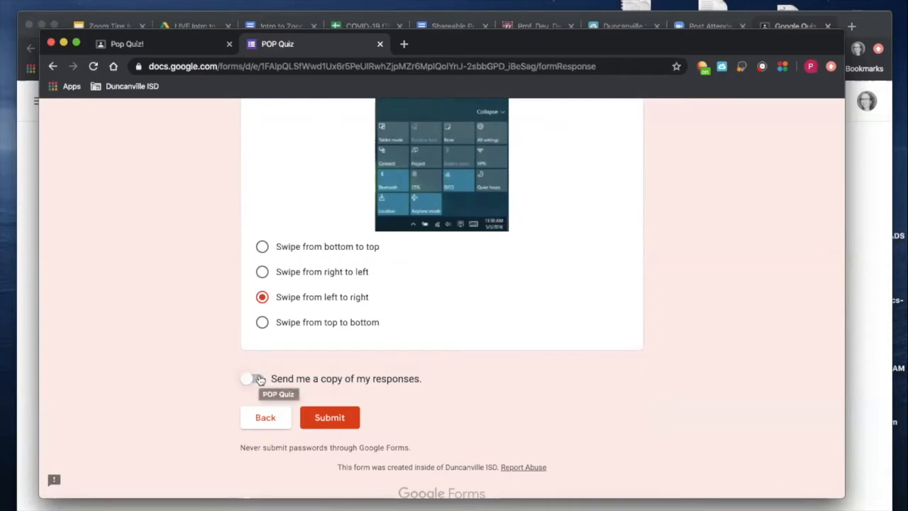
pyautogui.click(260, 379)
pyautogui.click(322, 421)
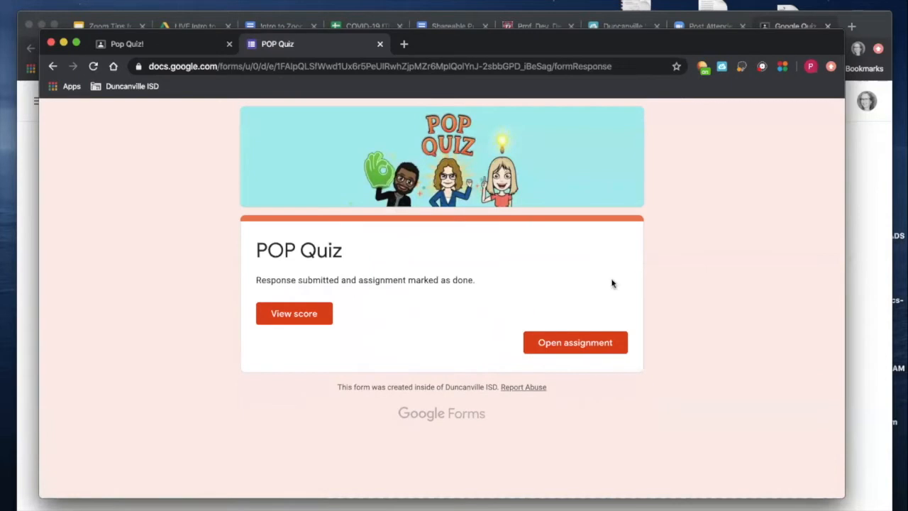
# - Open the submitted quiz's score and examine the total points and the grading of the open-ended vacation spot question
pyautogui.click(307, 316)
pyautogui.scroll(-2, 308, 313)
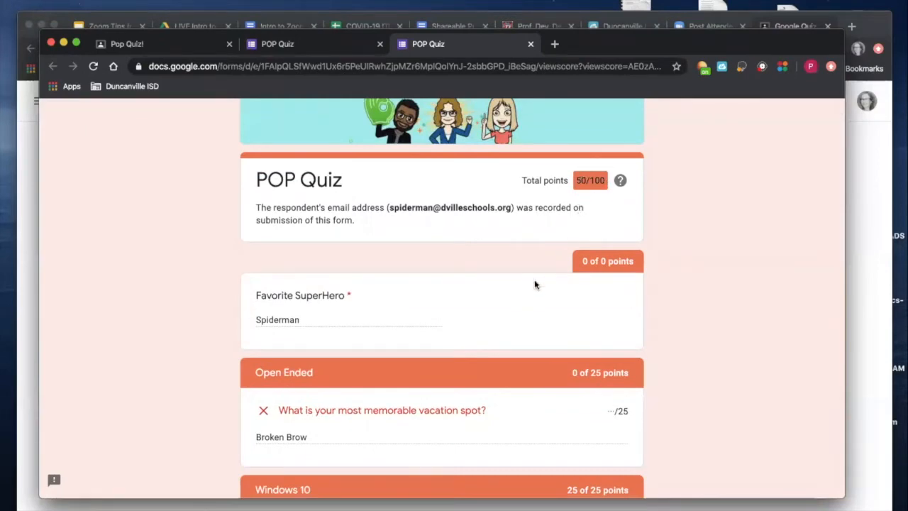
pyautogui.scroll(-5, 535, 284)
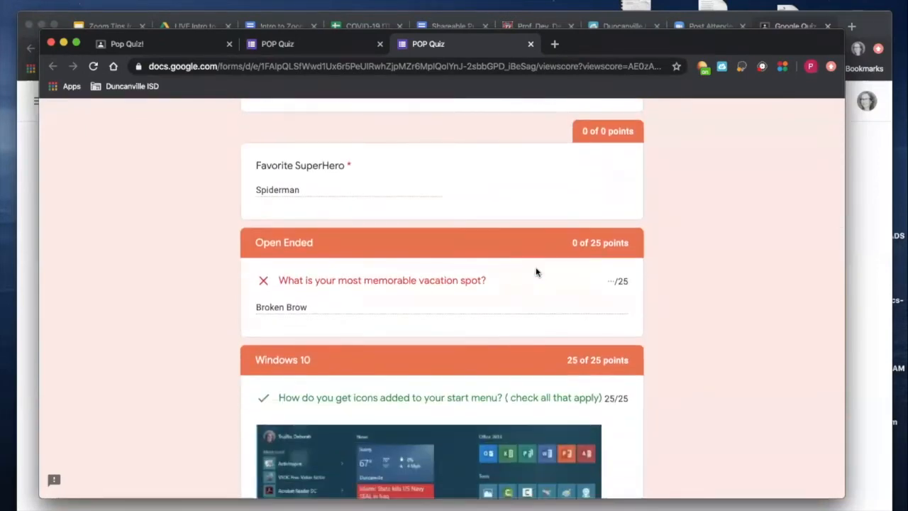
pyautogui.scroll(-1, 535, 270)
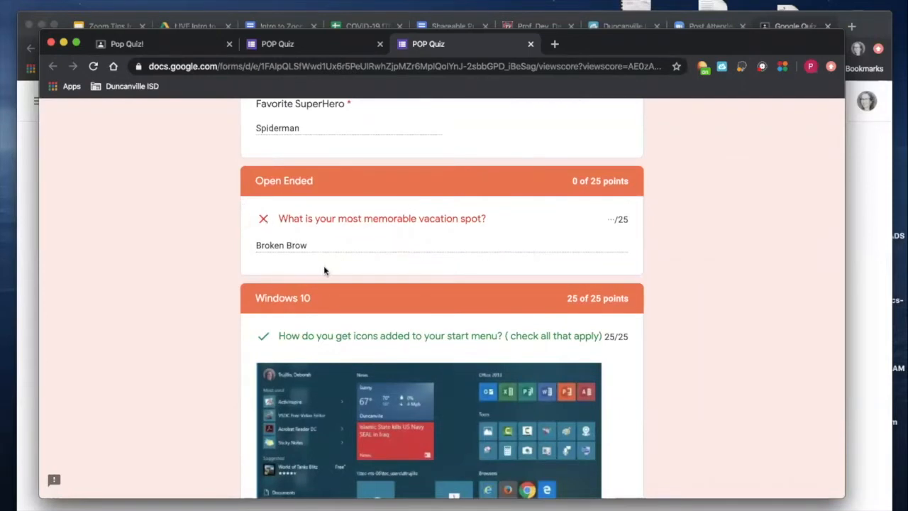
pyautogui.scroll(-3, 430, 215)
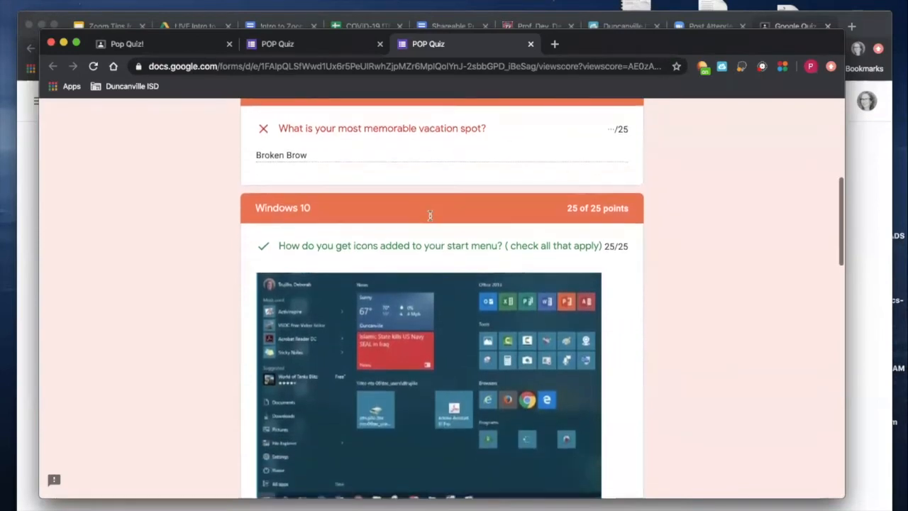
pyautogui.scroll(3, 429, 215)
pyautogui.scroll(-1, 430, 217)
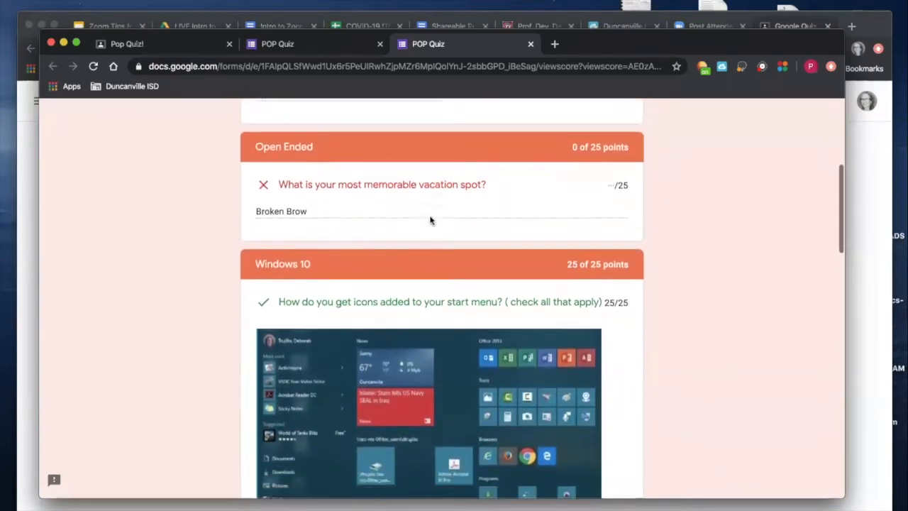
# - Review the grading of the start menu, Z: drive and Action Center questions, including the correct answer given for the Action Center
pyautogui.scroll(-5, 429, 220)
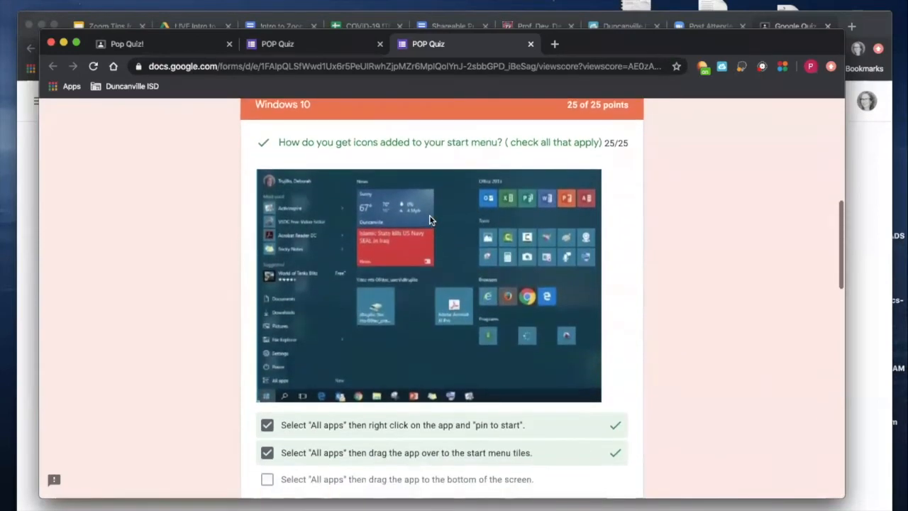
pyautogui.scroll(-1, 430, 220)
pyautogui.scroll(1, 430, 220)
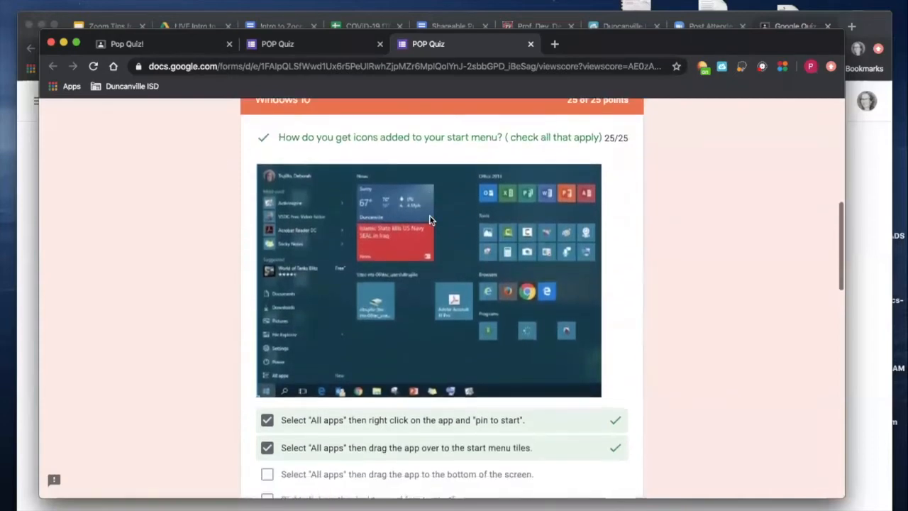
pyautogui.scroll(-3, 430, 220)
pyautogui.scroll(2, 430, 220)
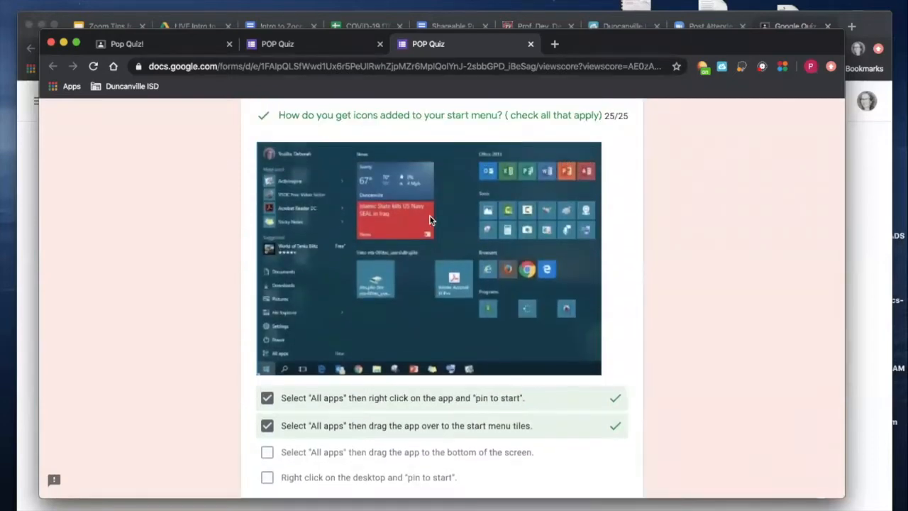
pyautogui.scroll(-4, 338, 207)
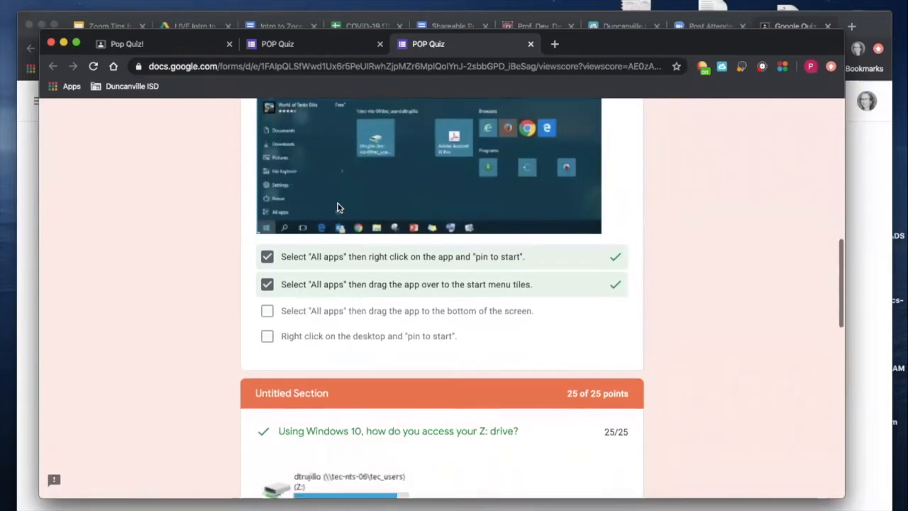
pyautogui.scroll(-12, 337, 207)
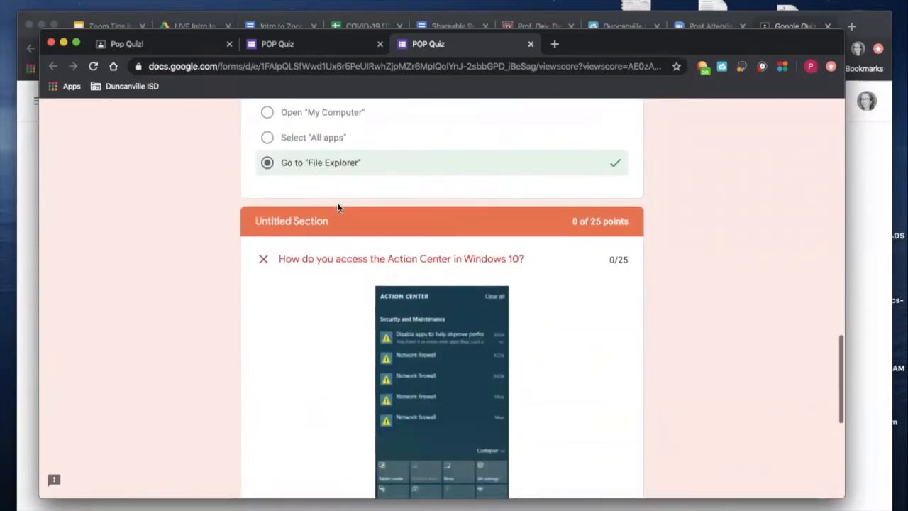
pyautogui.scroll(-6, 338, 207)
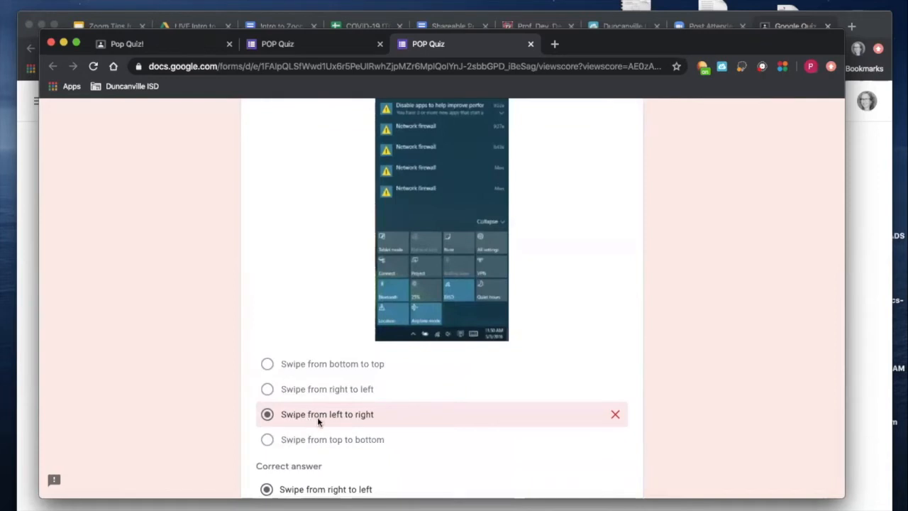
pyautogui.scroll(-3, 319, 418)
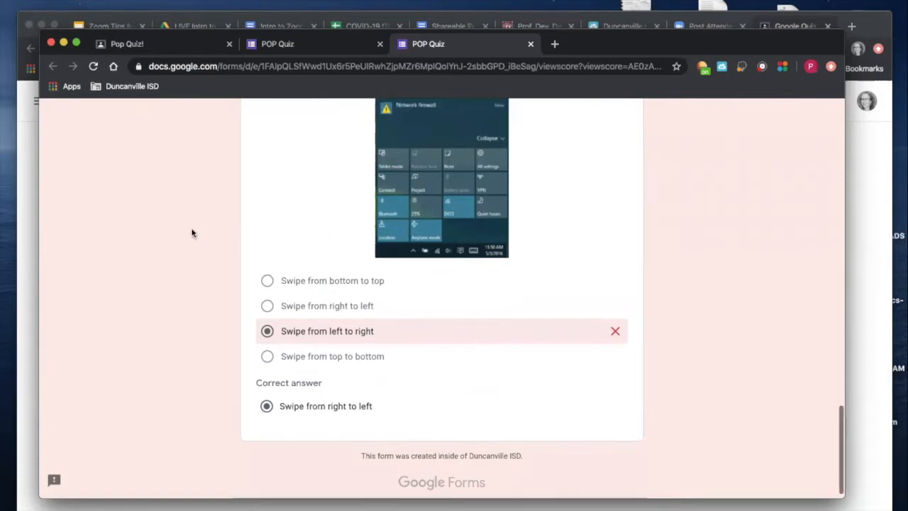
pyautogui.scroll(5, 192, 233)
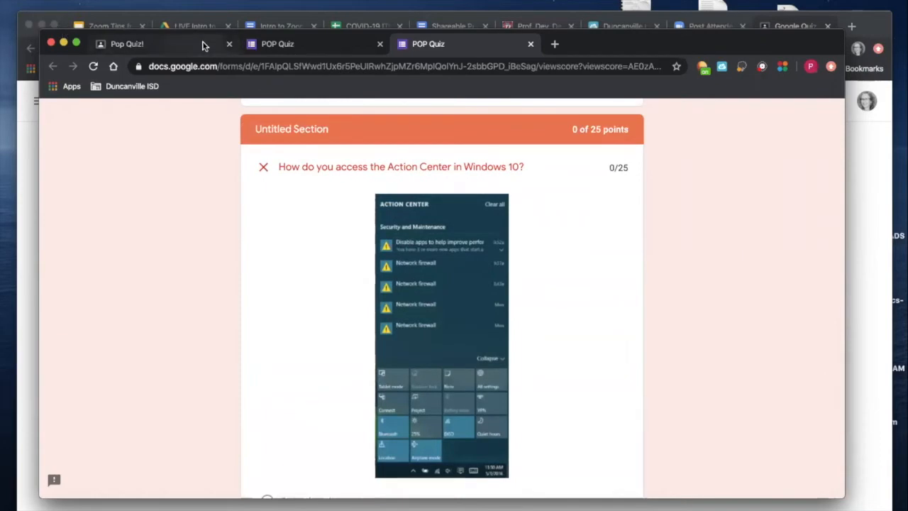
# - Check the work status of the Pop Quiz! assignment in Classroom and move the student browser window aside to bring up the teacher's class window
pyautogui.click(164, 44)
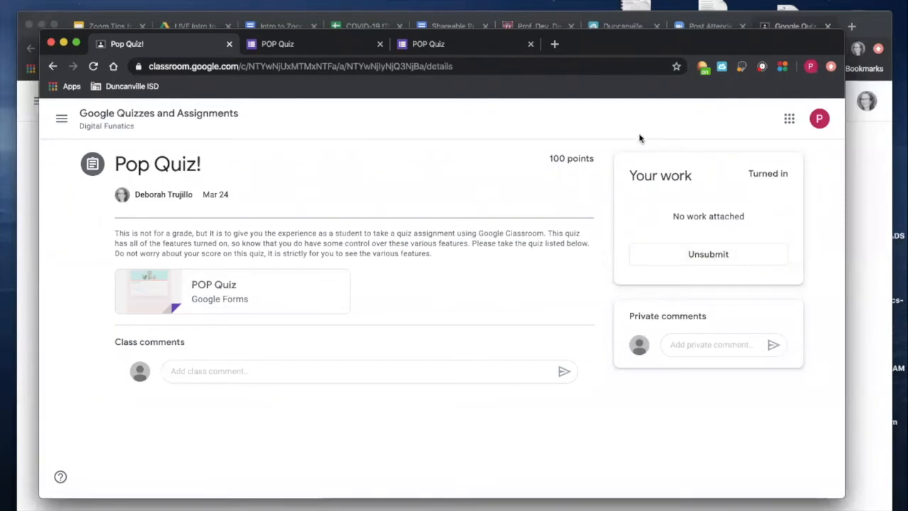
pyautogui.moveTo(625, 45); pyautogui.dragTo(624, 38)
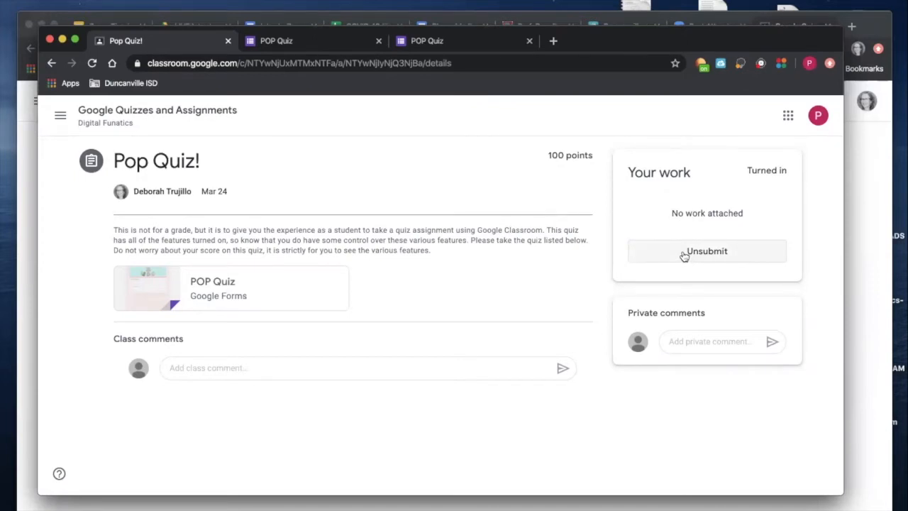
pyautogui.moveTo(635, 37); pyautogui.dragTo(907, 36)
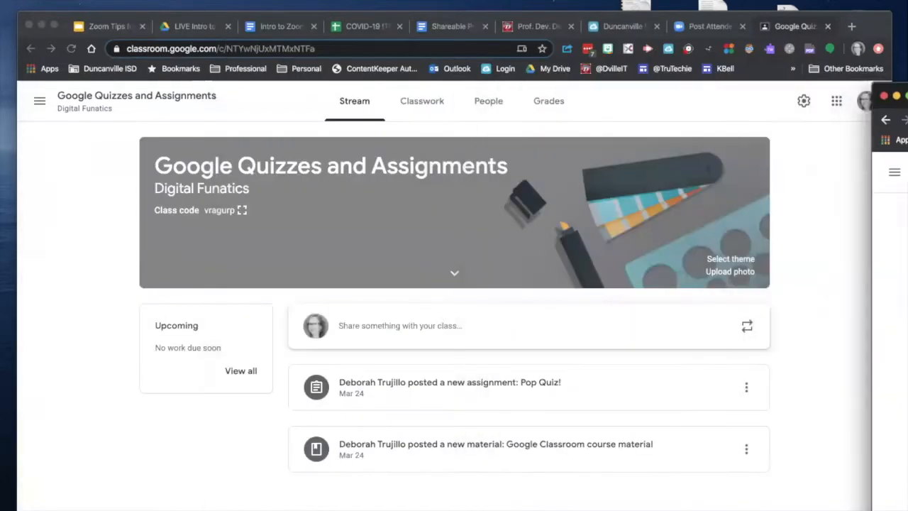
pyautogui.moveTo(907, 96); pyautogui.dragTo(907, 96)
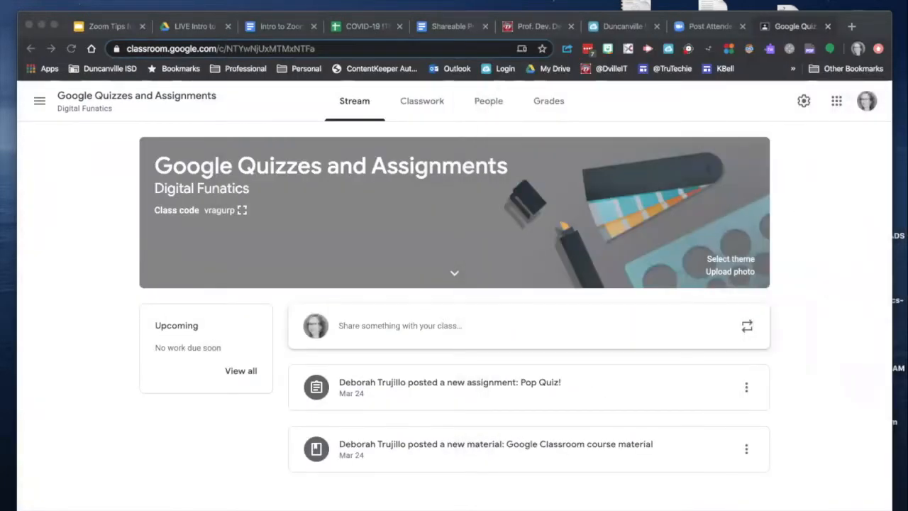
pyautogui.moveTo(731, 16); pyautogui.dragTo(720, 6)
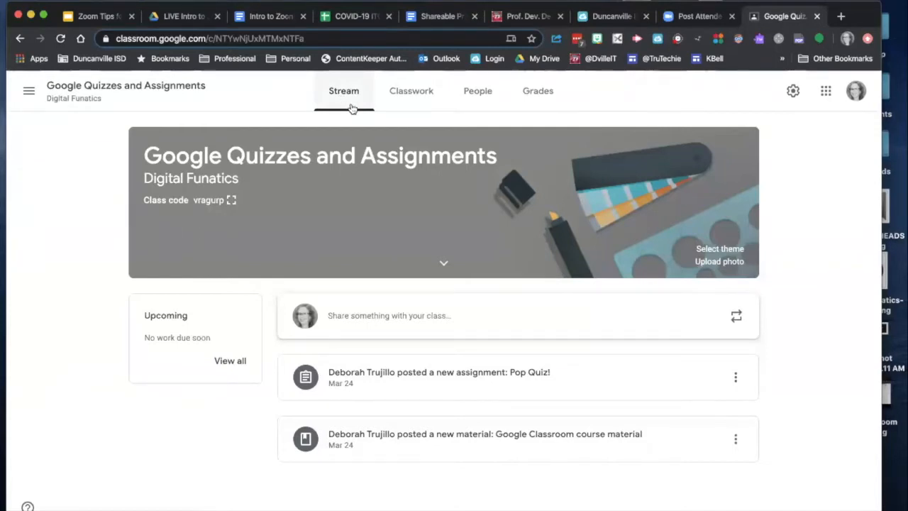
# - Open the class Drive folder from the teacher's Classwork page, check its contents and return to Classwork
pyautogui.click(403, 98)
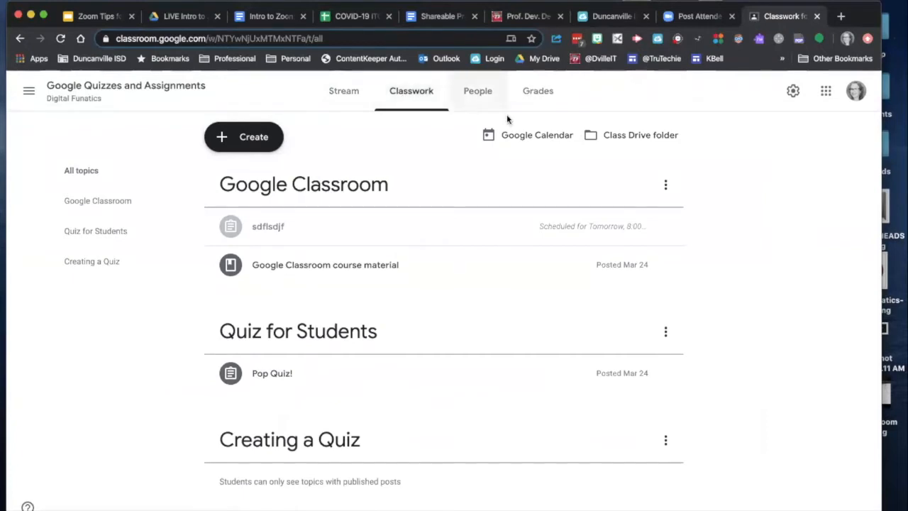
pyautogui.click(635, 137)
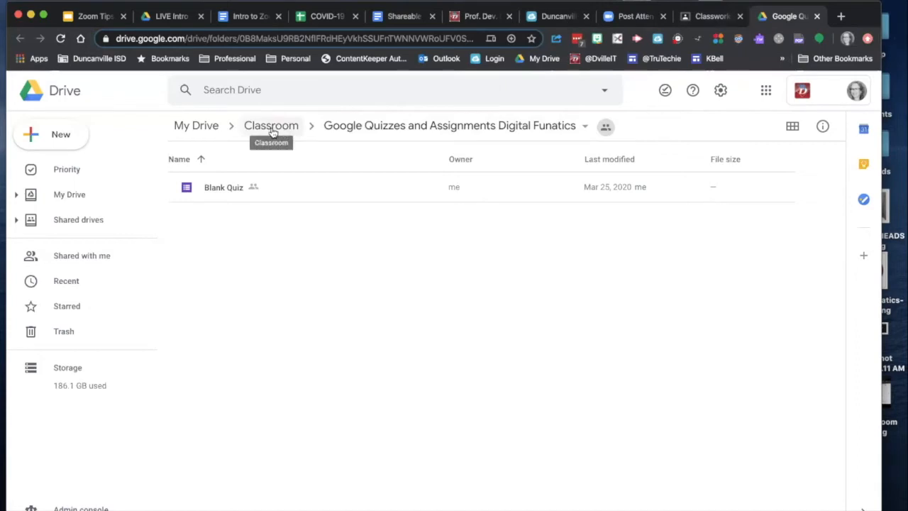
pyautogui.click(699, 17)
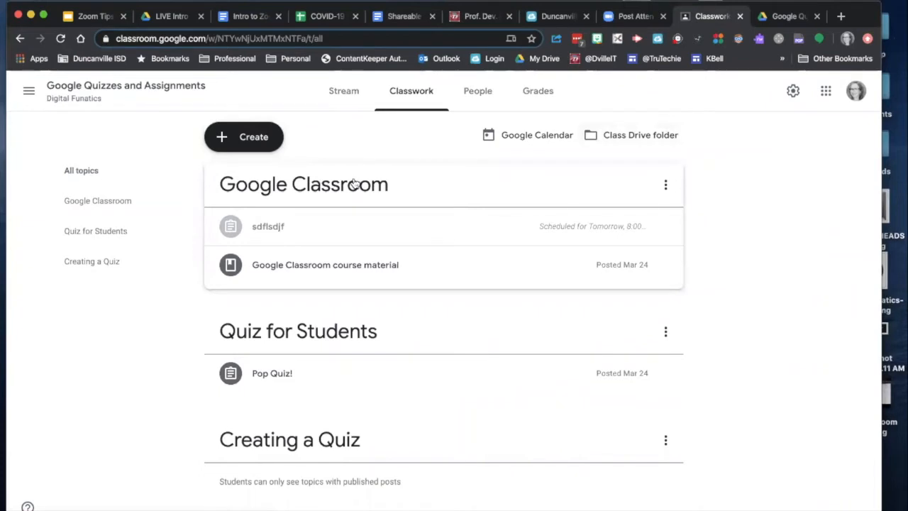
# - Create a quiz assignment and attach the Google Quizzes & Assignment Agenda document from Google Drive
pyautogui.click(243, 139)
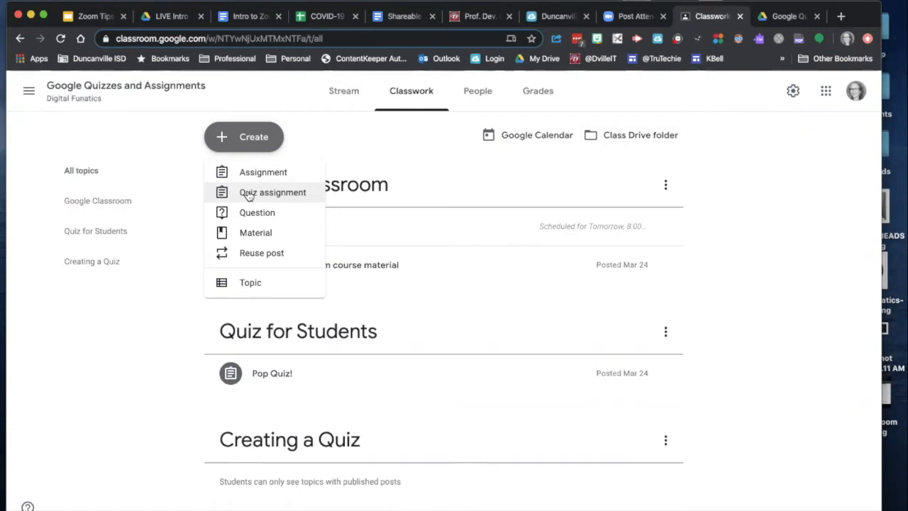
pyautogui.click(248, 196)
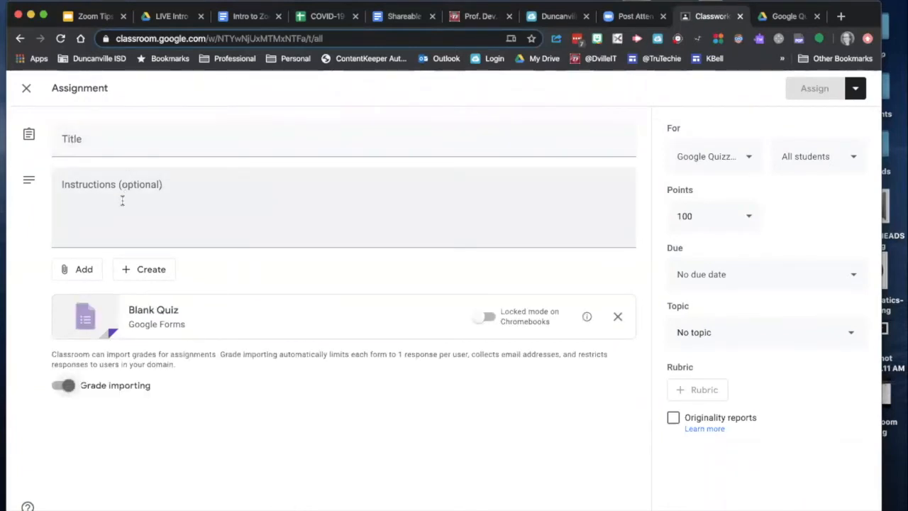
pyautogui.click(87, 272)
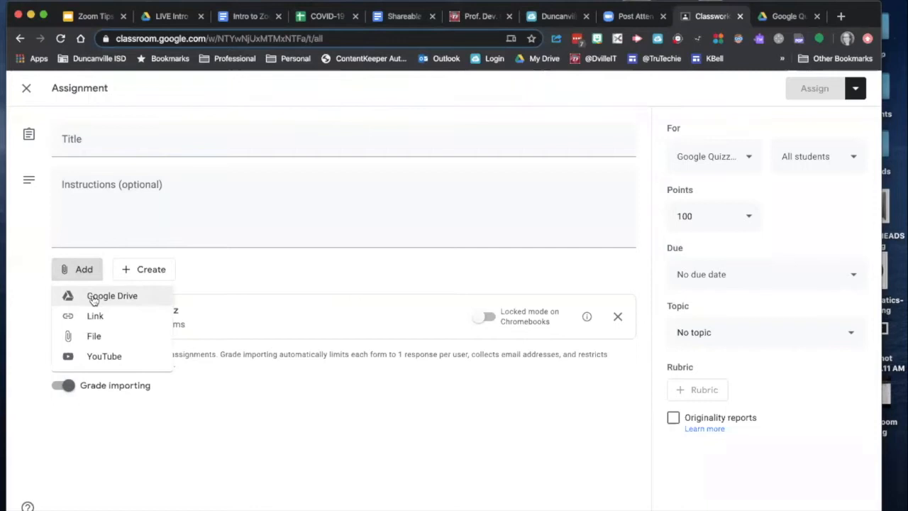
pyautogui.click(93, 298)
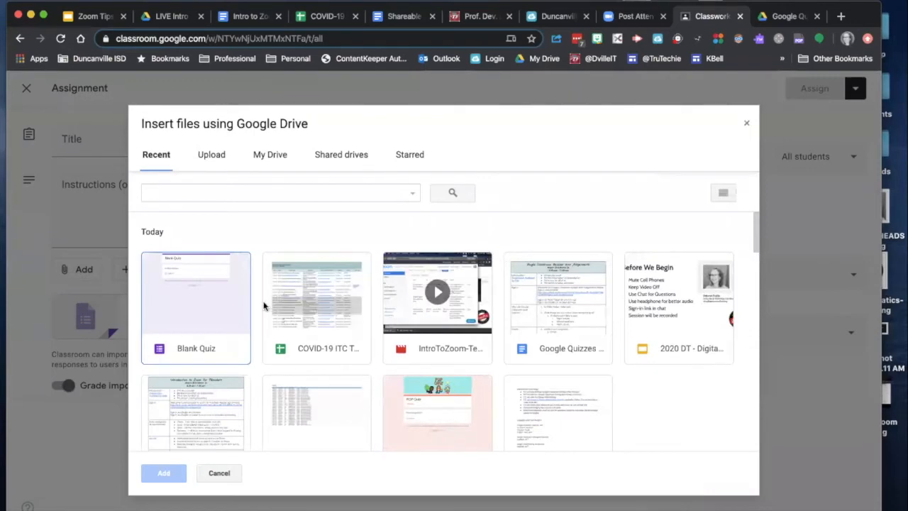
pyautogui.click(578, 315)
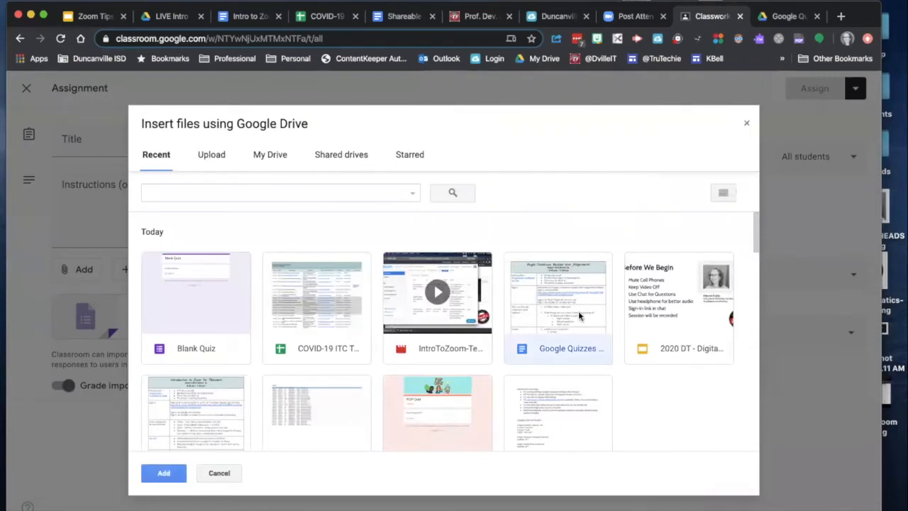
pyautogui.doubleClick(578, 312)
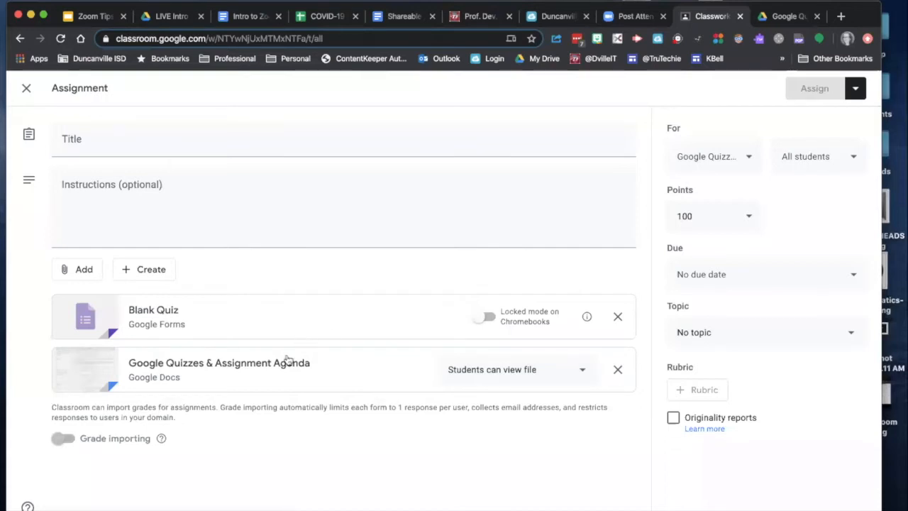
# - Examine the student access options for the attached agenda document and the class Drive folder's contents, keeping "Students can view file"
pyautogui.click(584, 372)
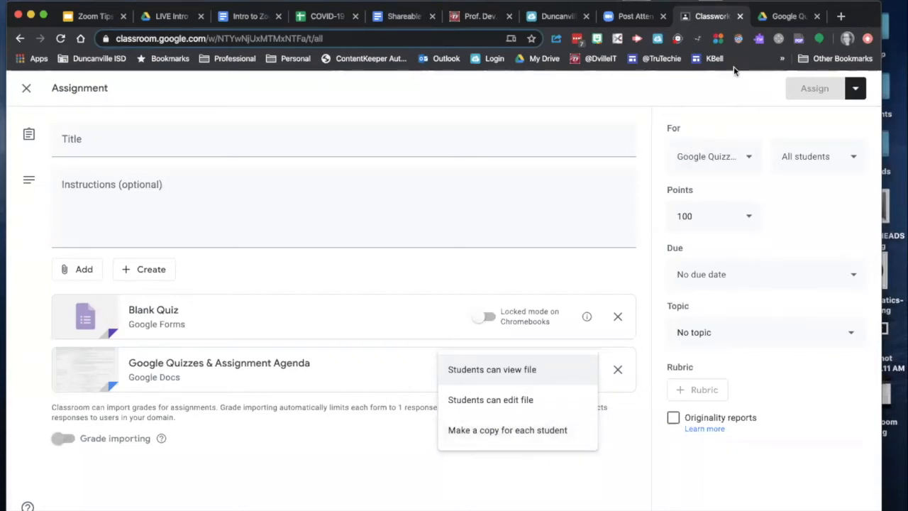
pyautogui.click(785, 16)
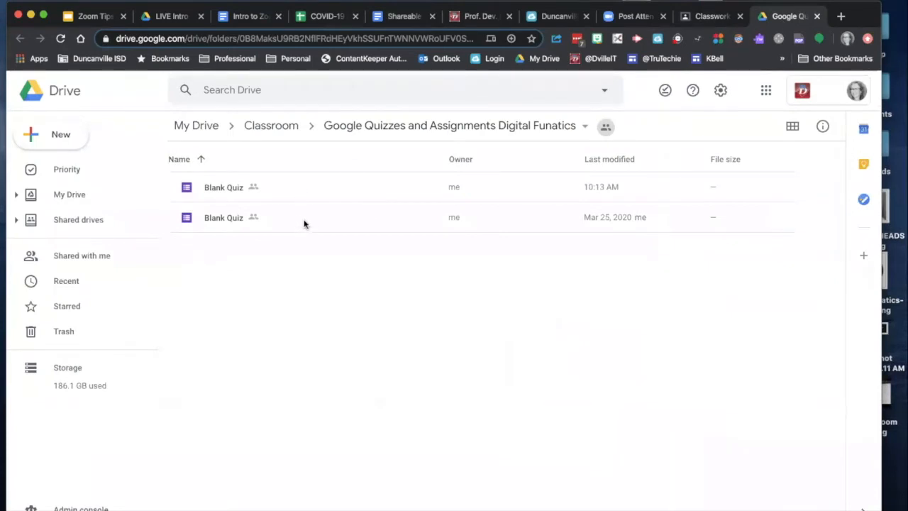
pyautogui.click(688, 16)
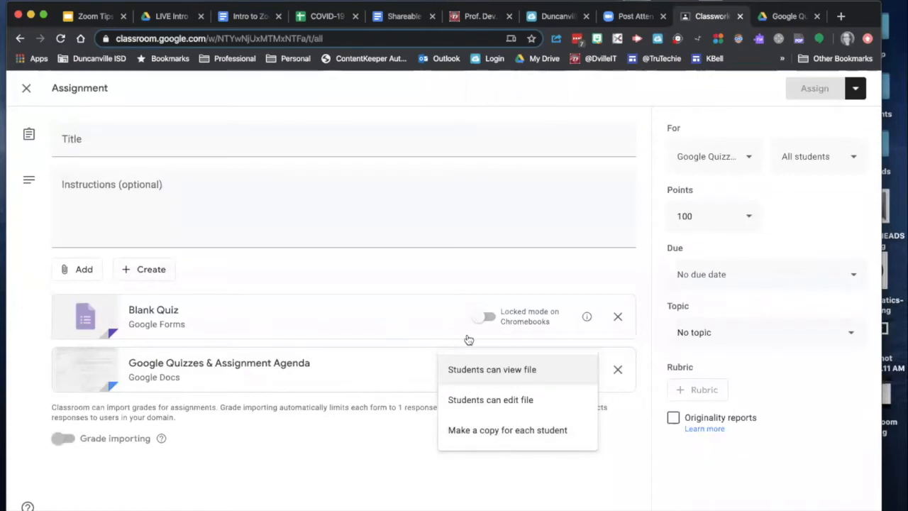
pyautogui.click(631, 434)
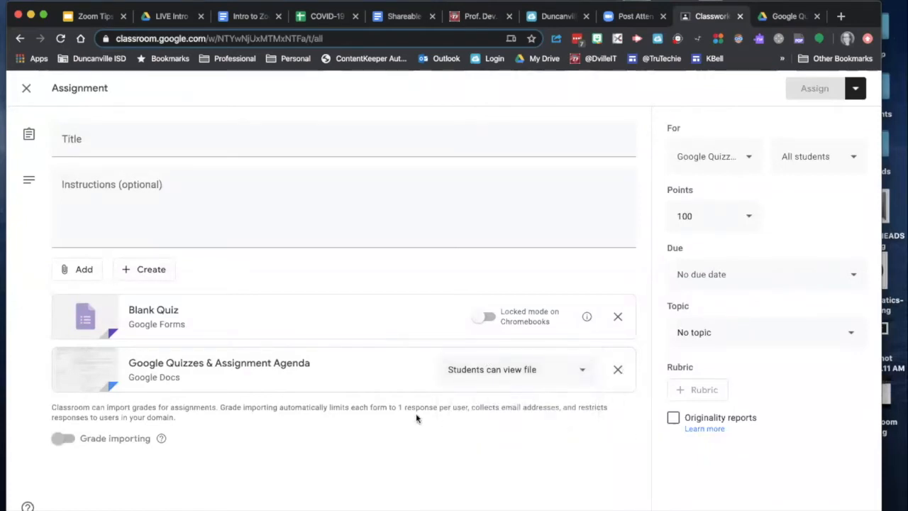
# - Remove the agenda document from the assignment's attachments and title the assignment "example quiz"
pyautogui.click(617, 371)
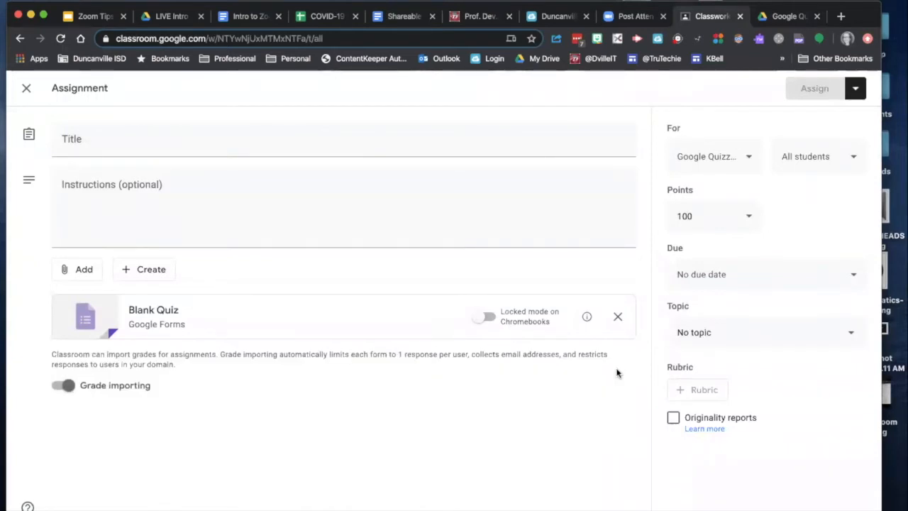
pyautogui.click(447, 151)
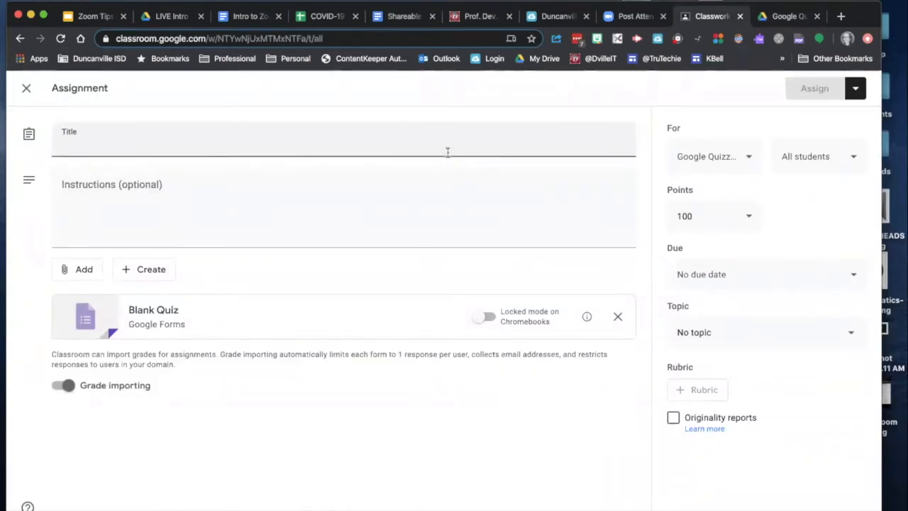
pyautogui.write('example quiz')
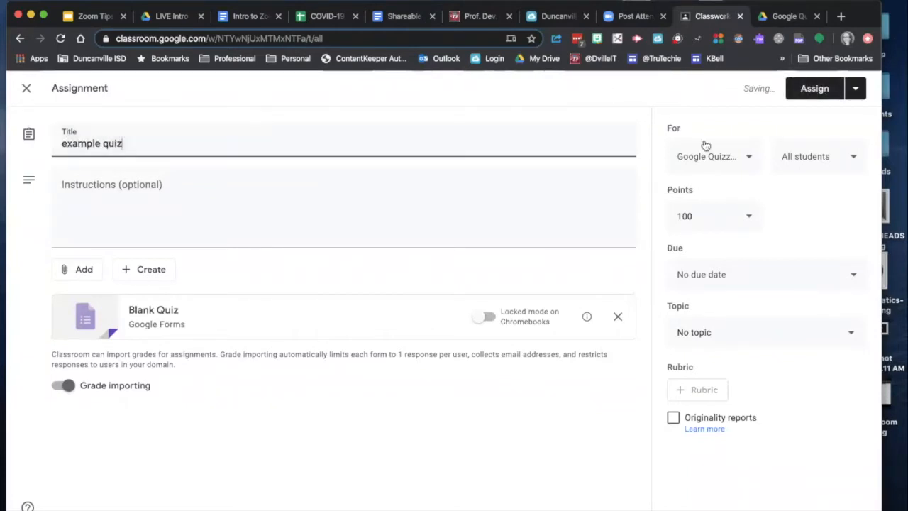
# - Try adding the Pre-K Google and Science Teacher classes to the assignment, then deselect both and keep only the current class
pyautogui.click(749, 158)
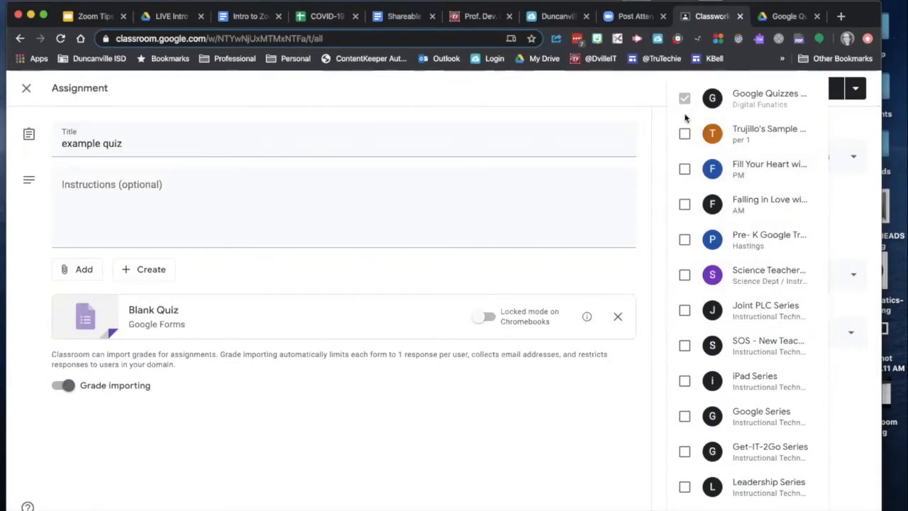
pyautogui.click(684, 240)
pyautogui.click(684, 275)
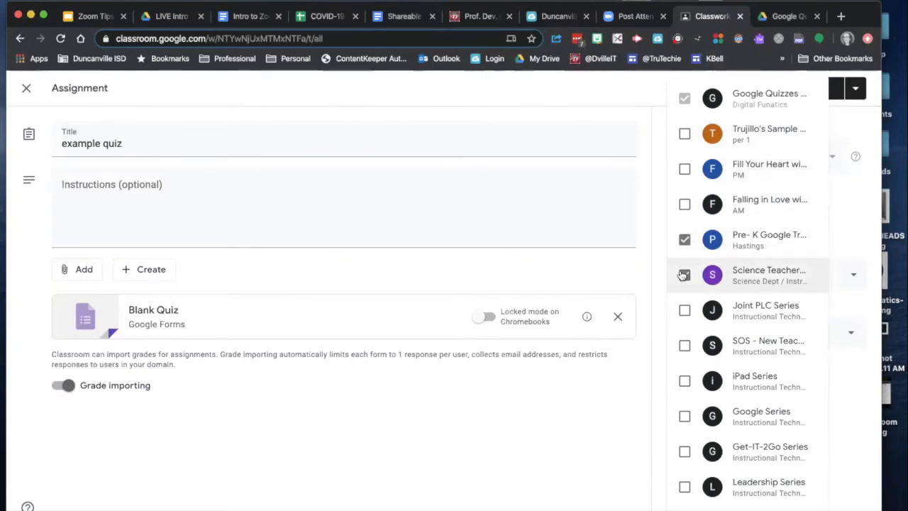
pyautogui.click(683, 275)
pyautogui.click(685, 241)
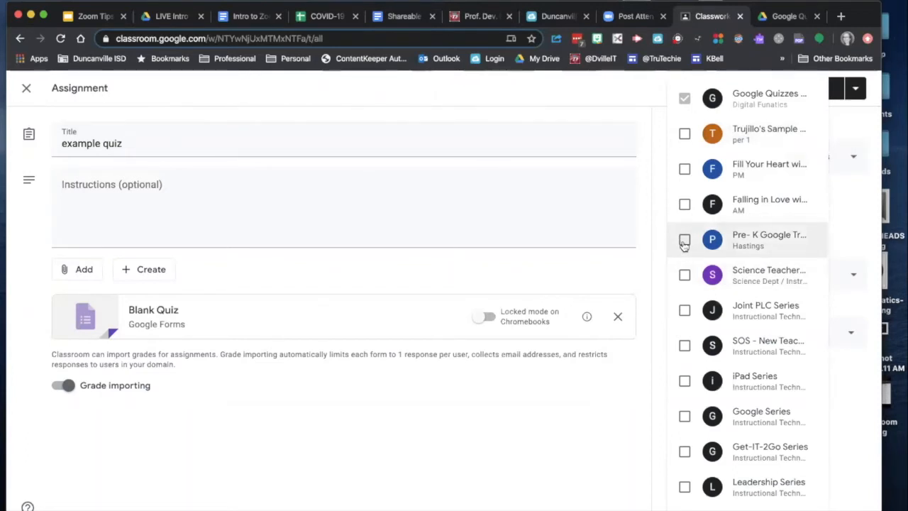
pyautogui.click(862, 129)
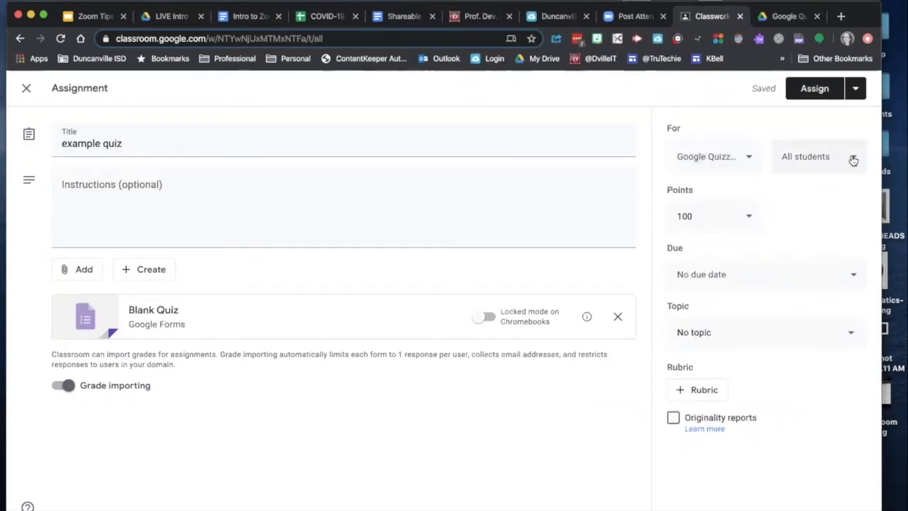
# - Try deselecting all students as assignment recipients, then restore the All students selection
pyautogui.click(853, 159)
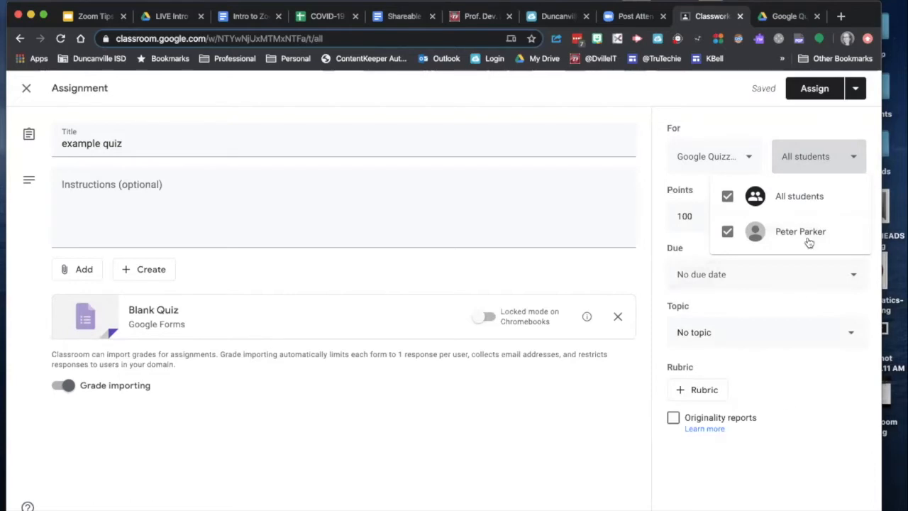
pyautogui.click(727, 197)
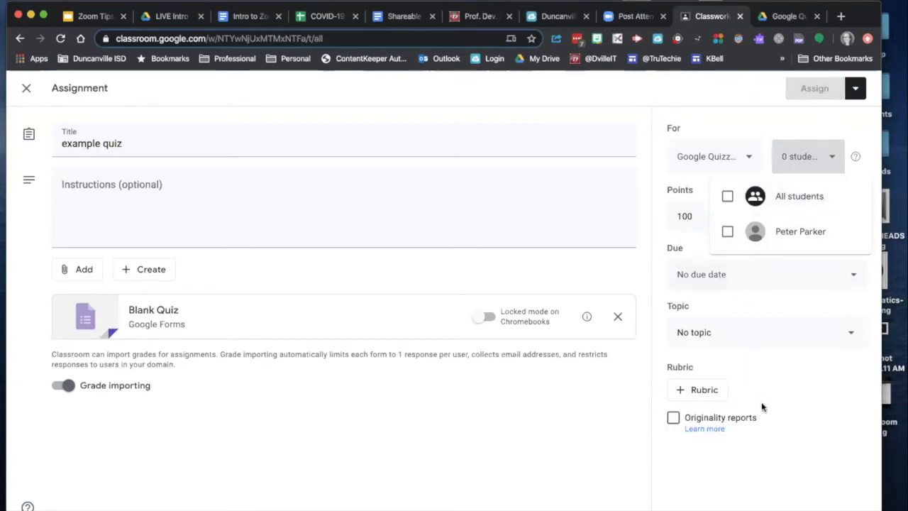
pyautogui.click(727, 196)
pyautogui.click(745, 238)
# - Examine the assignment's points and topic choices, keeping 100 points and No topic
pyautogui.click(749, 218)
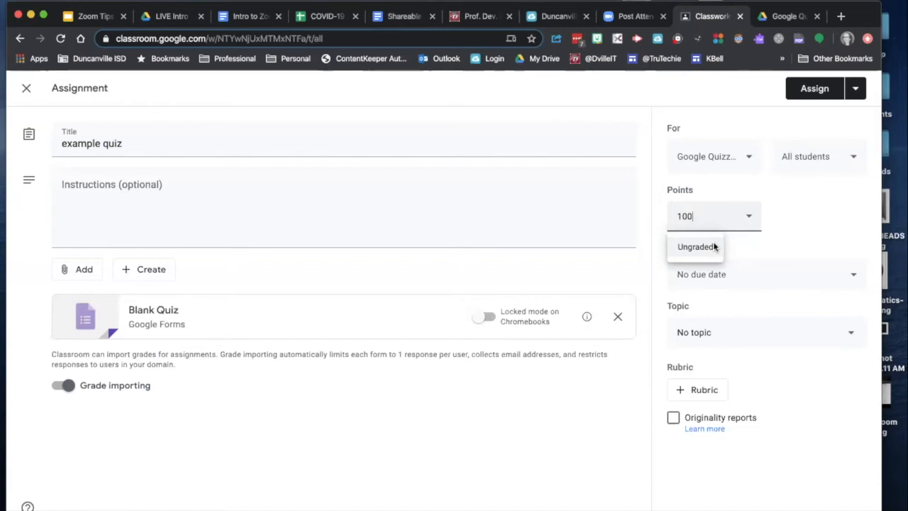
pyautogui.click(783, 230)
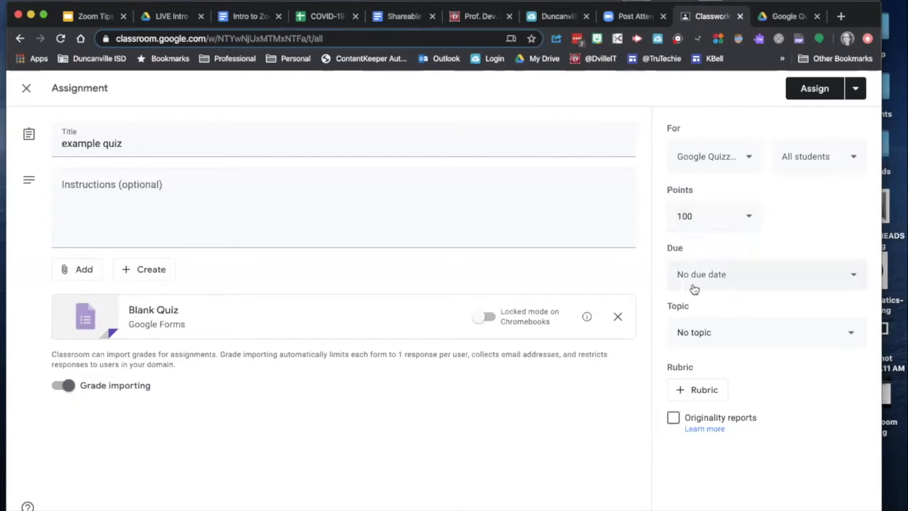
pyautogui.click(682, 341)
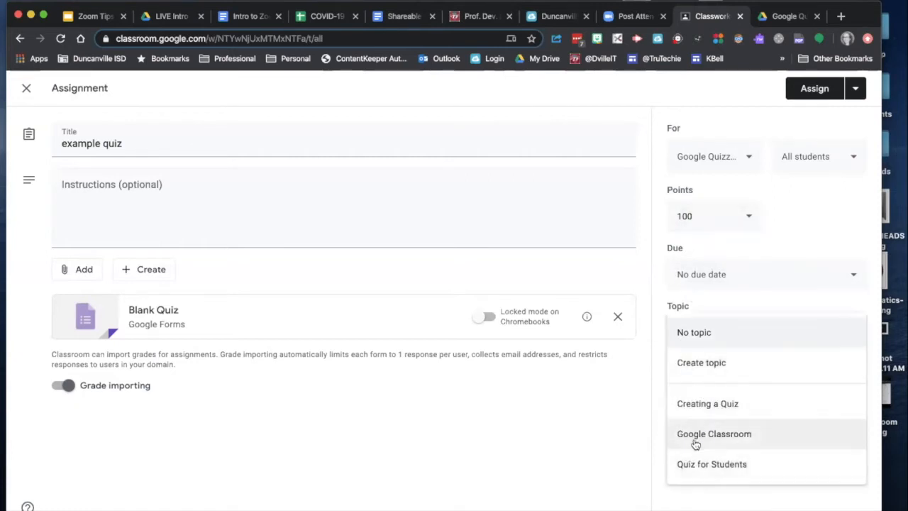
pyautogui.click(739, 248)
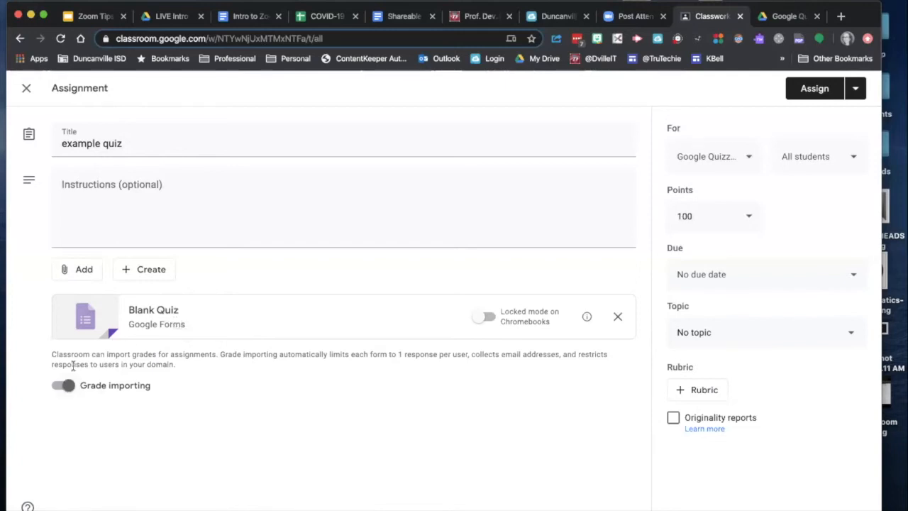
# - Open the attached Blank Quiz form for editing and rename its file as New Quiz
pyautogui.click(158, 315)
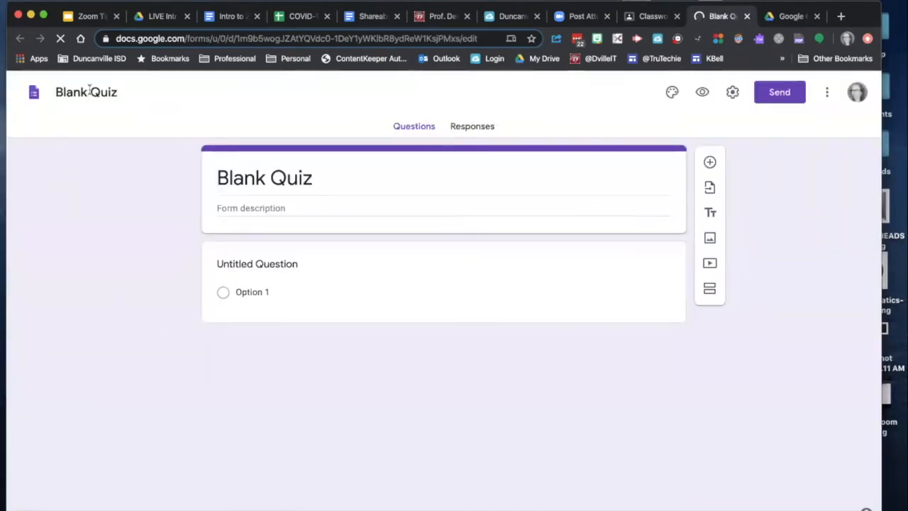
pyautogui.doubleClick(91, 92)
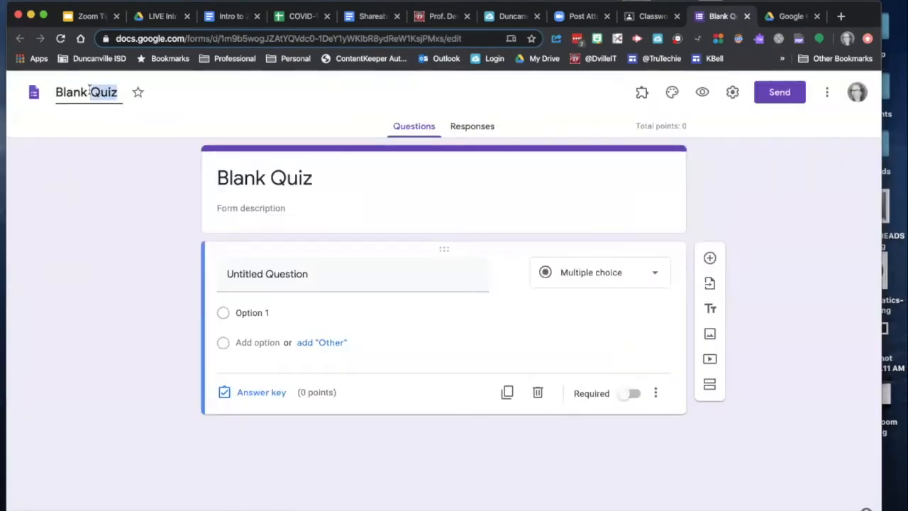
pyautogui.press('Left')
pyautogui.press('Left')
pyautogui.press('Left')
pyautogui.press('Left')
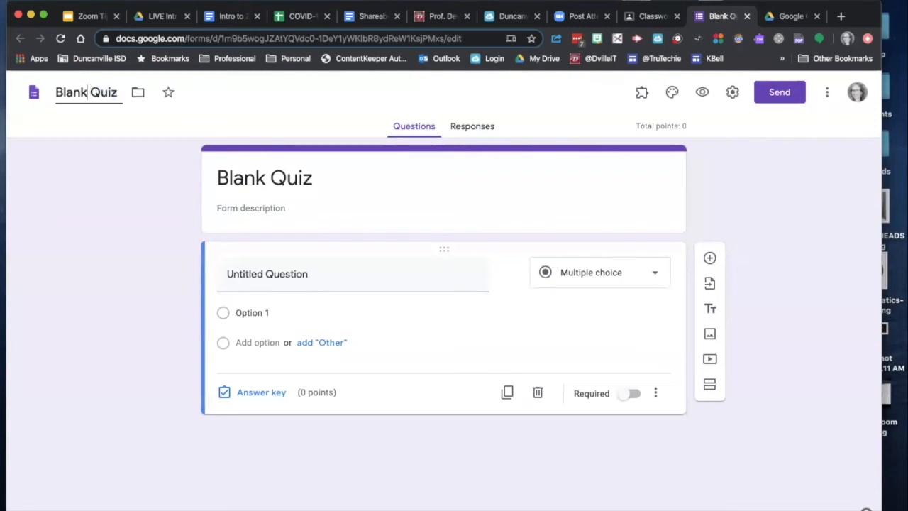
pyautogui.press('Left')
pyautogui.hotkey('shift', 'Right')
pyautogui.hotkey('shift', 'Right')
pyautogui.hotkey('shift', 'Right')
pyautogui.press('BackSpace')
pyautogui.press('BackSpace')
pyautogui.press('BackSpace')
pyautogui.write('New')
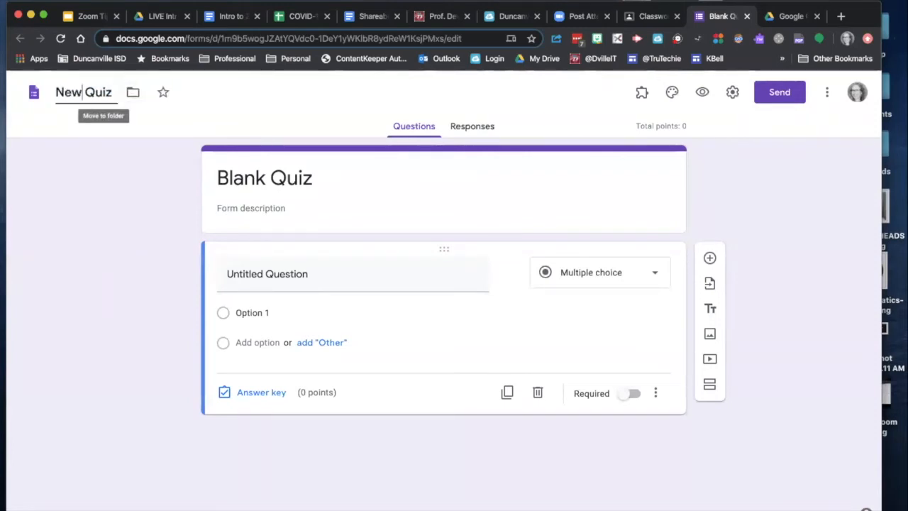
# - Change the form's displayed heading to New Quiz, leaving the form description blank
pyautogui.click(241, 179)
pyautogui.doubleClick(241, 179)
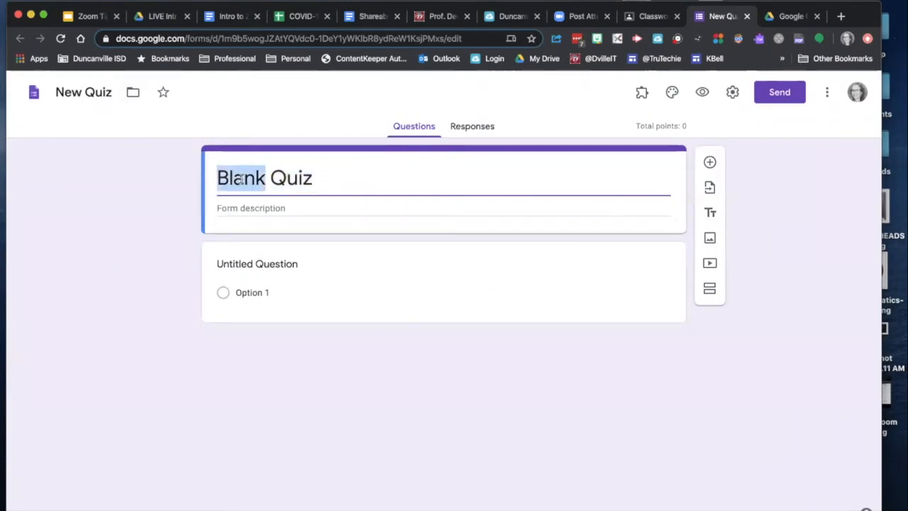
pyautogui.write('New')
pyautogui.click(305, 222)
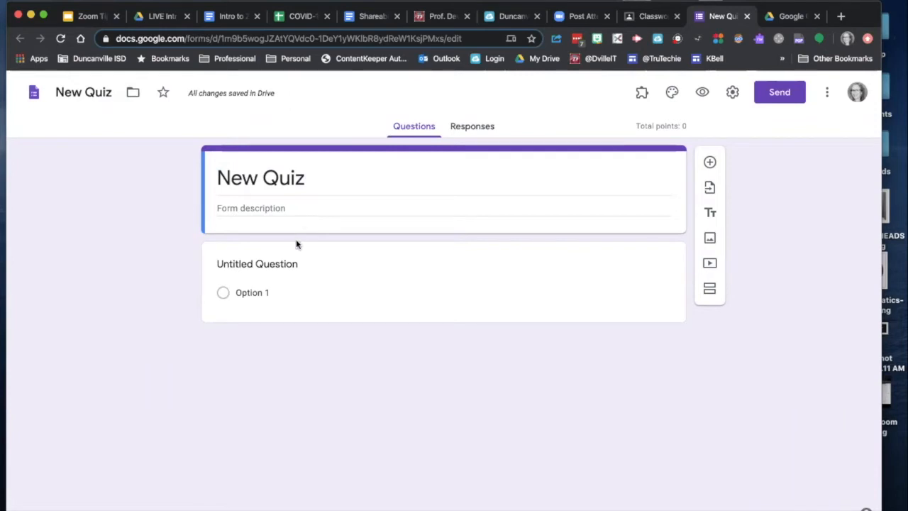
pyautogui.click(260, 207)
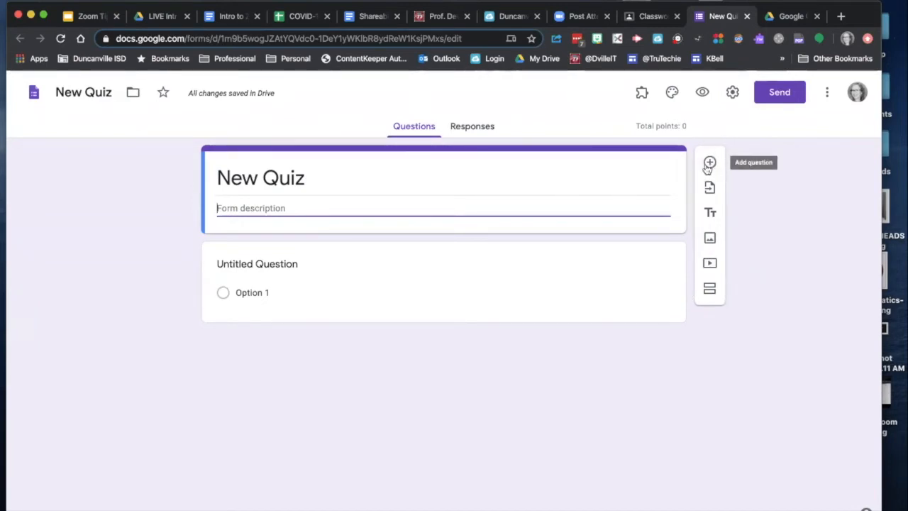
# - Set the first question's text to "New question" and insert the first Technology Accessories banner from Photos into it
pyautogui.click(268, 265)
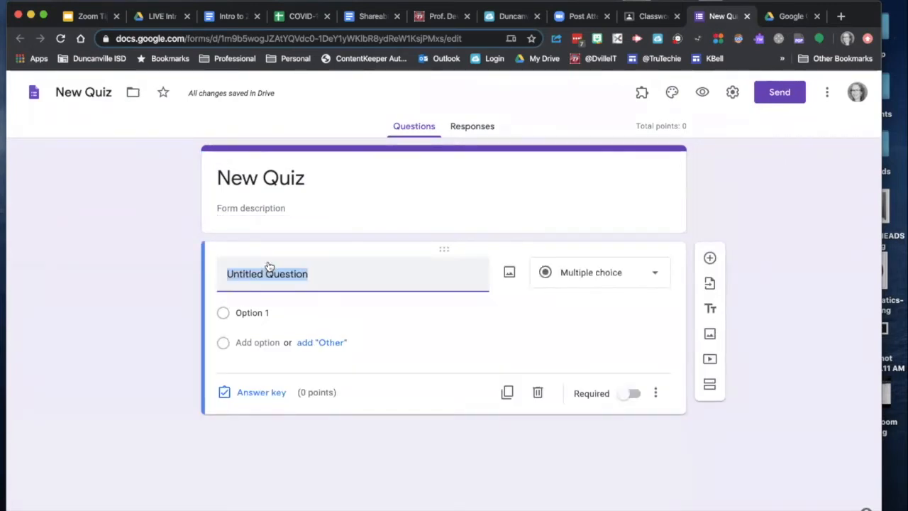
pyautogui.write('New question')
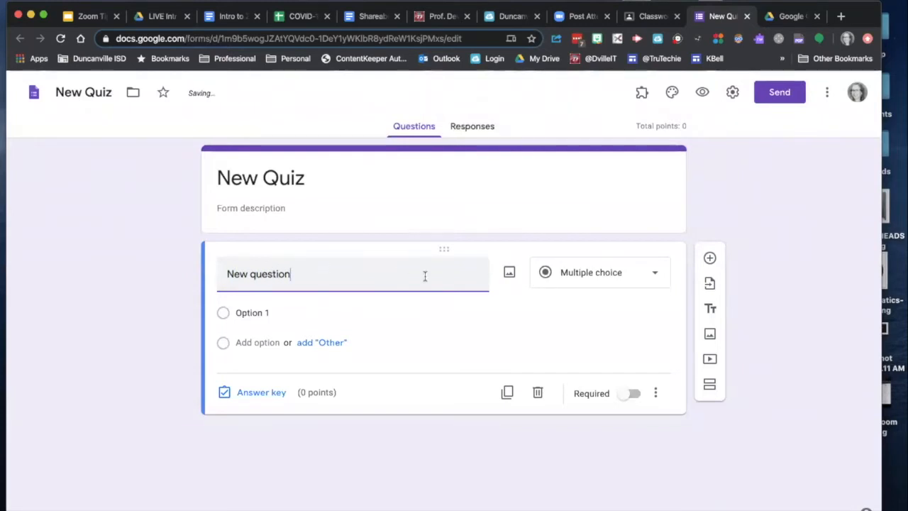
pyautogui.click(508, 274)
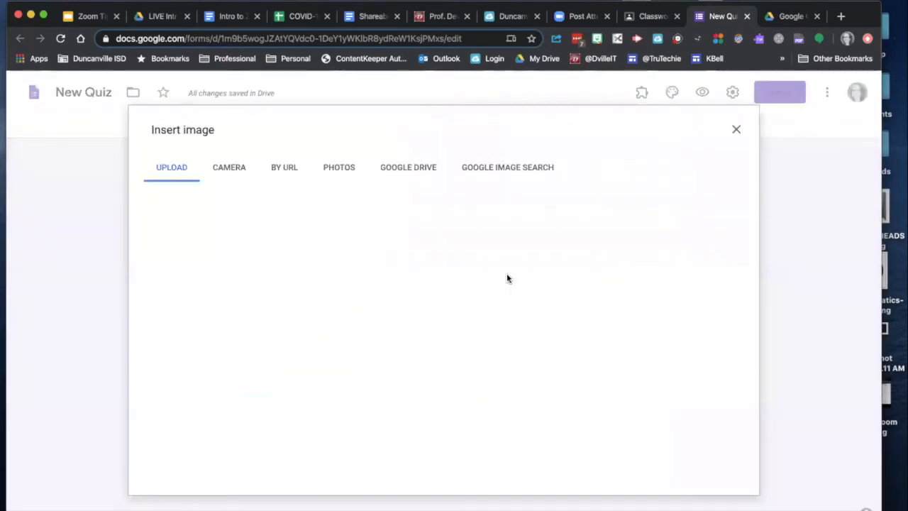
pyautogui.click(347, 171)
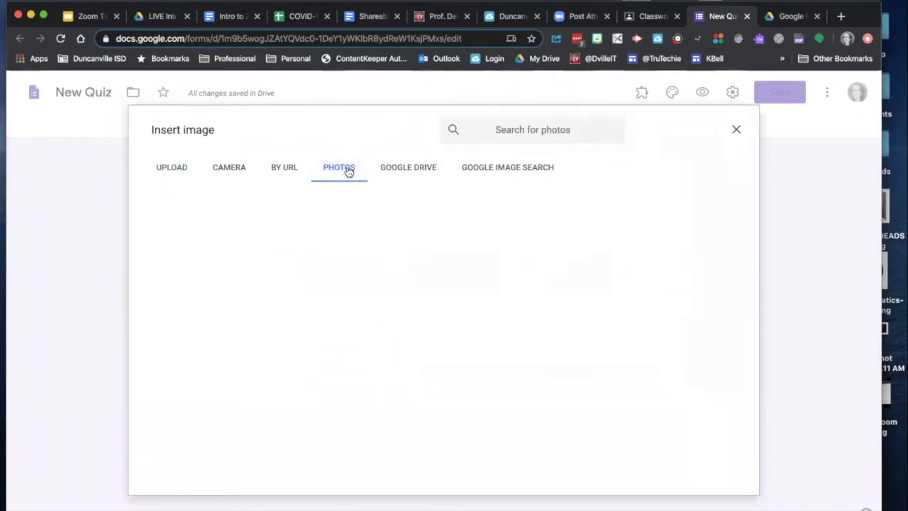
pyautogui.click(348, 171)
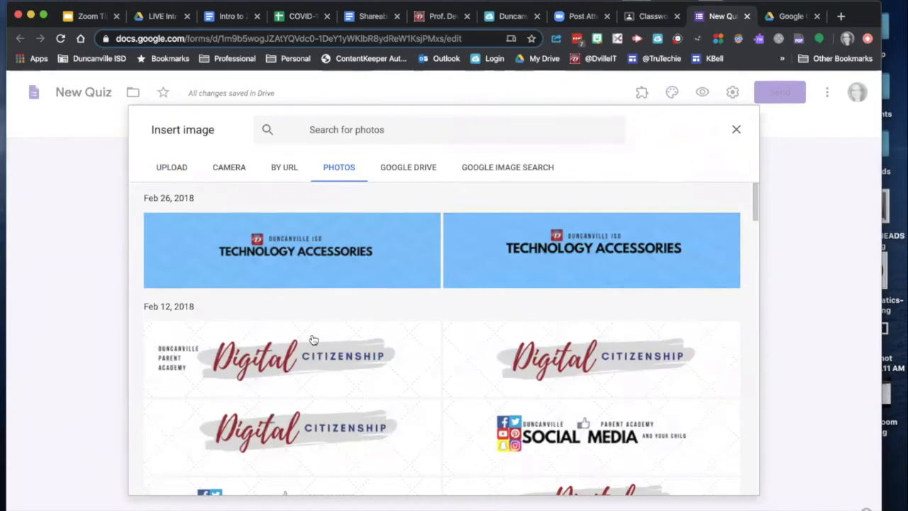
pyautogui.doubleClick(317, 252)
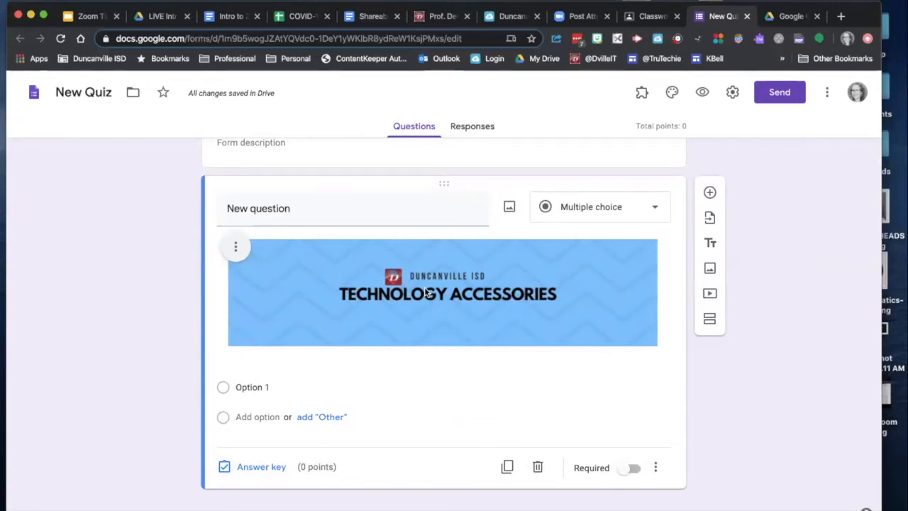
# - Give the first question the answer options "choice 1" and "choice 2" plus an Other option
pyautogui.click(283, 389)
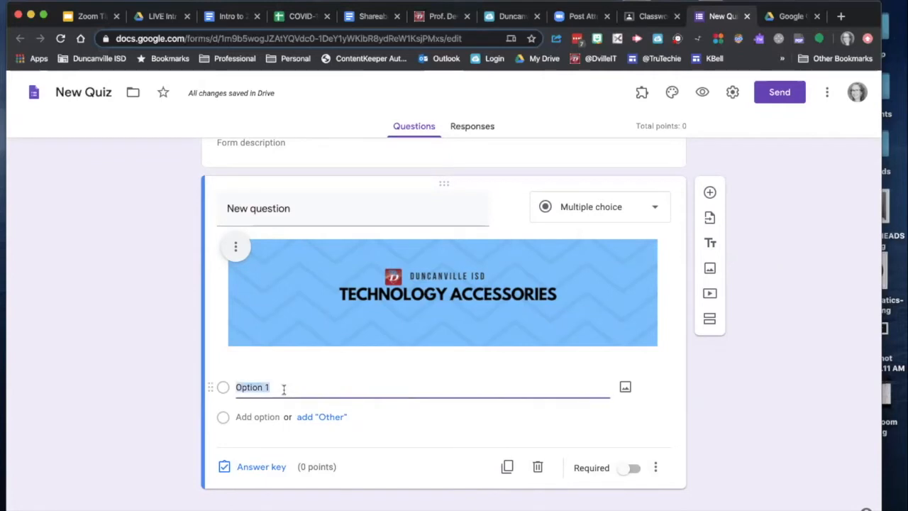
pyautogui.write('choice 1')
pyautogui.press('BackSpace')
pyautogui.press('BackSpace')
pyautogui.write('e')
pyautogui.press('Tab')
pyautogui.press('Tab')
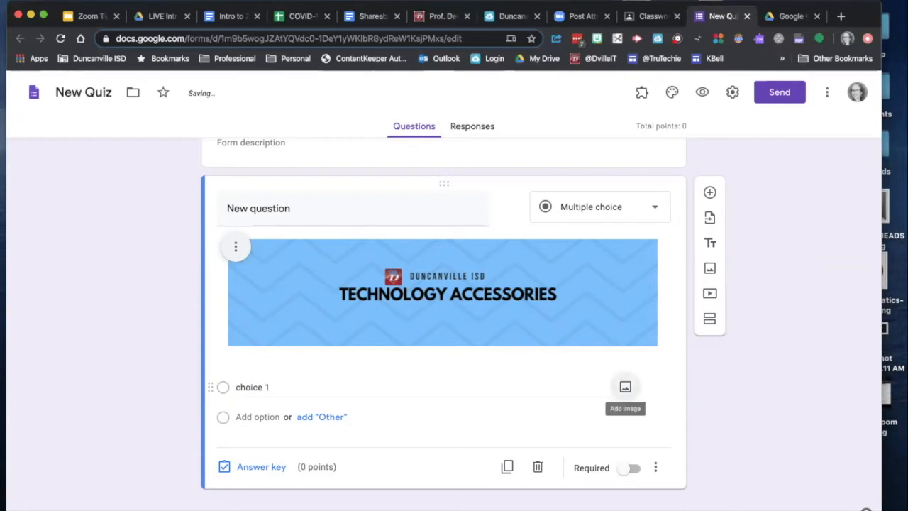
pyautogui.write('cho')
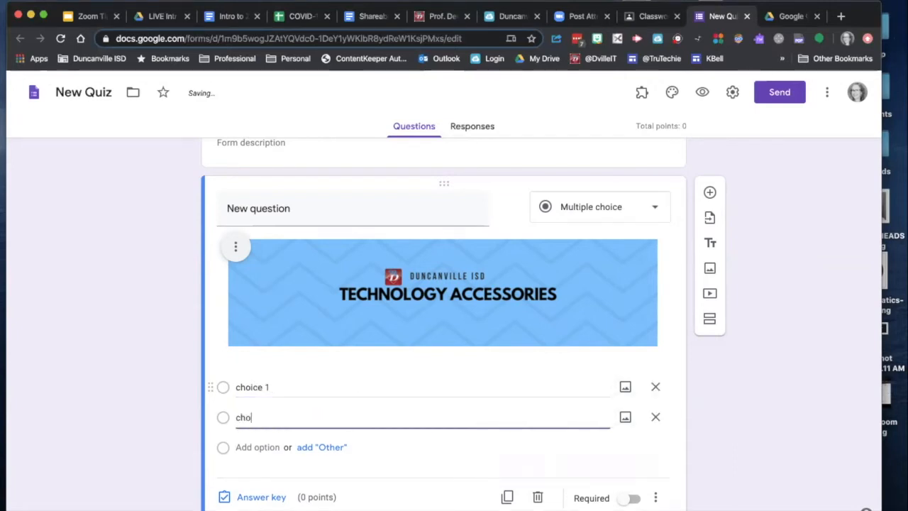
pyautogui.write('ice 2')
pyautogui.click(333, 447)
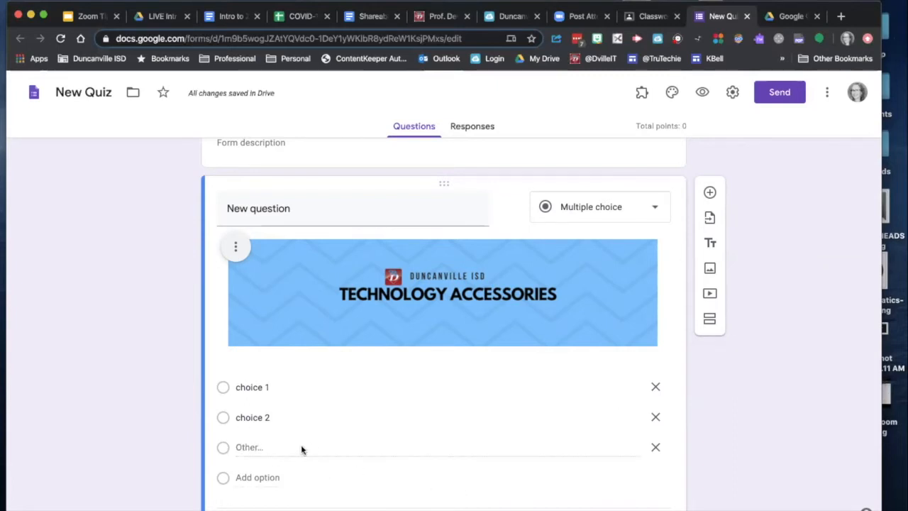
# - Review the question types available for the first question and keep Multiple choice
pyautogui.scroll(-1, 301, 449)
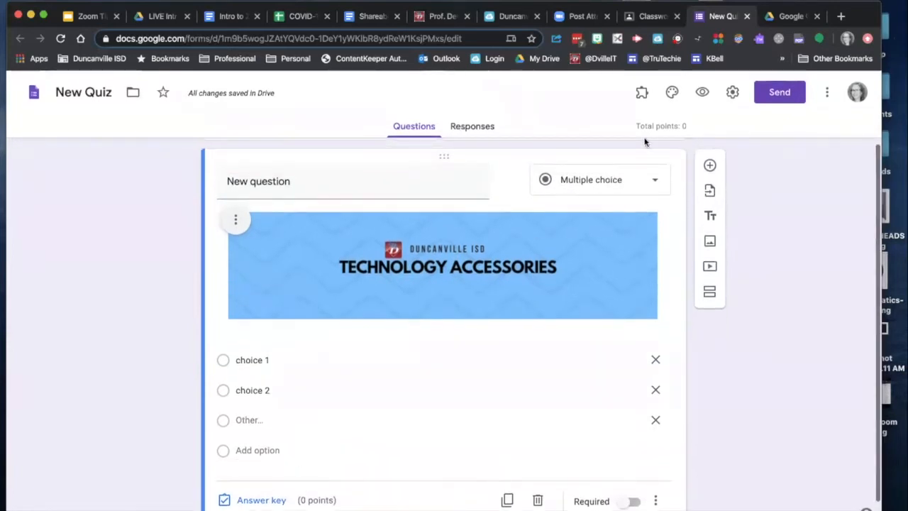
pyautogui.click(654, 180)
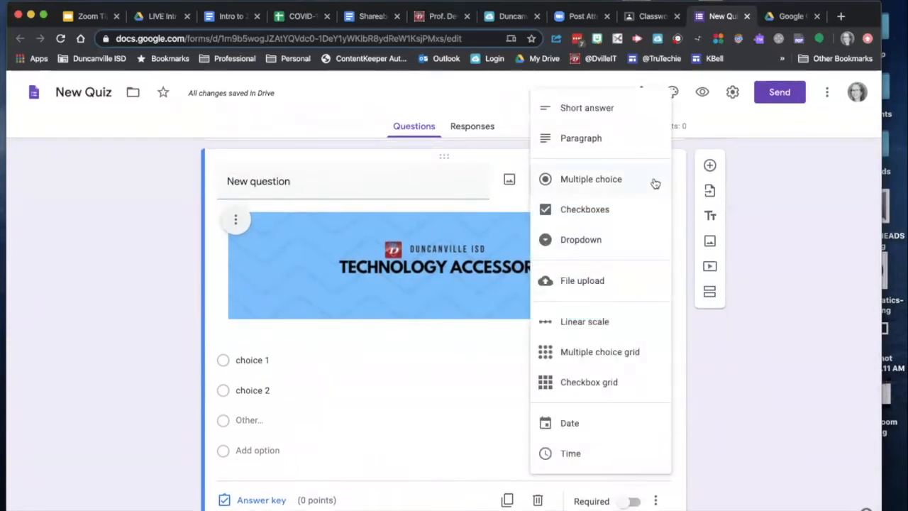
pyautogui.click(627, 182)
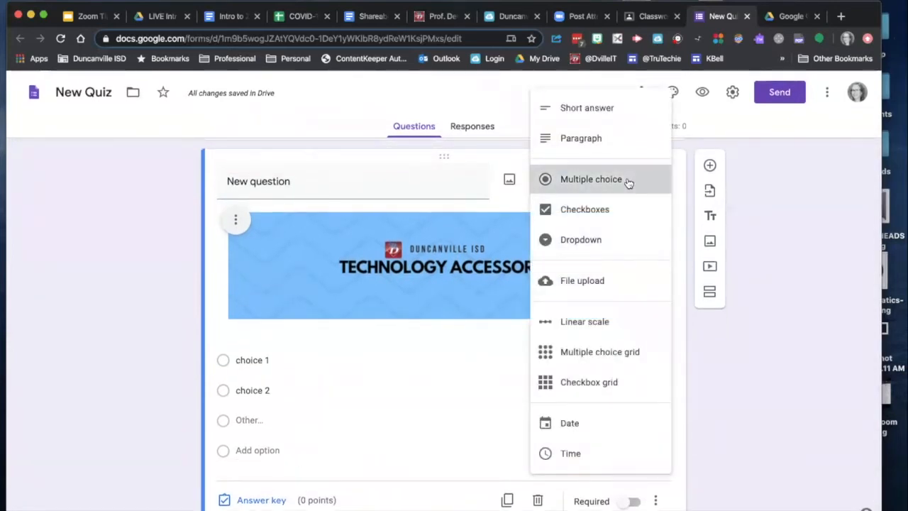
# - Add a second question, try the Checkboxes type, and switch it to File upload, allowing respondents to upload files to Drive
pyautogui.click(710, 167)
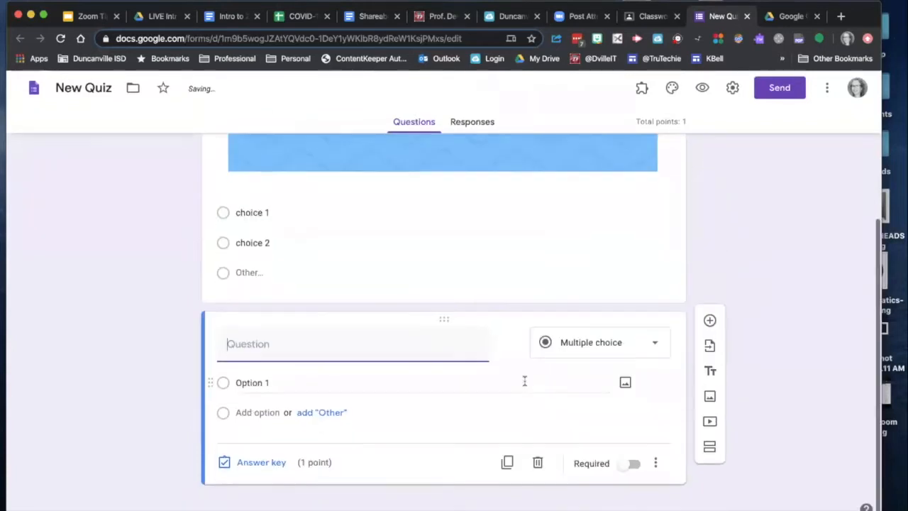
pyautogui.click(661, 352)
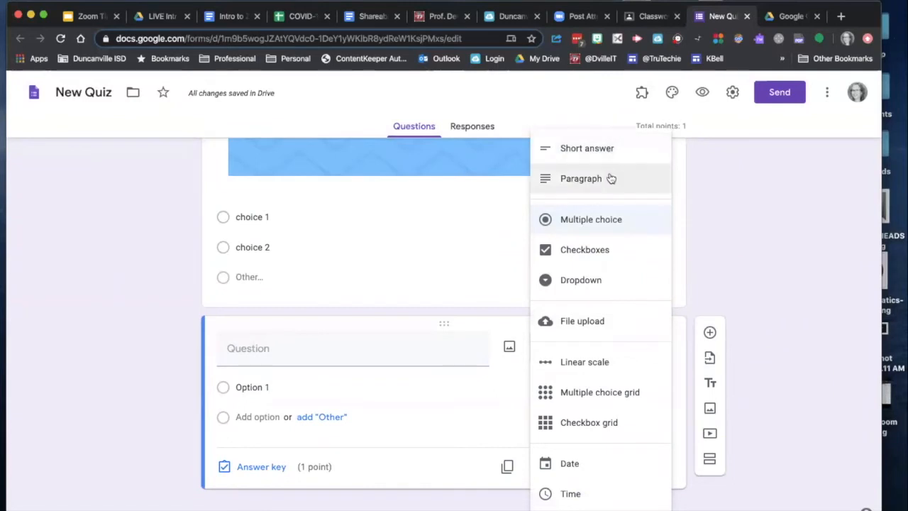
pyautogui.click(581, 255)
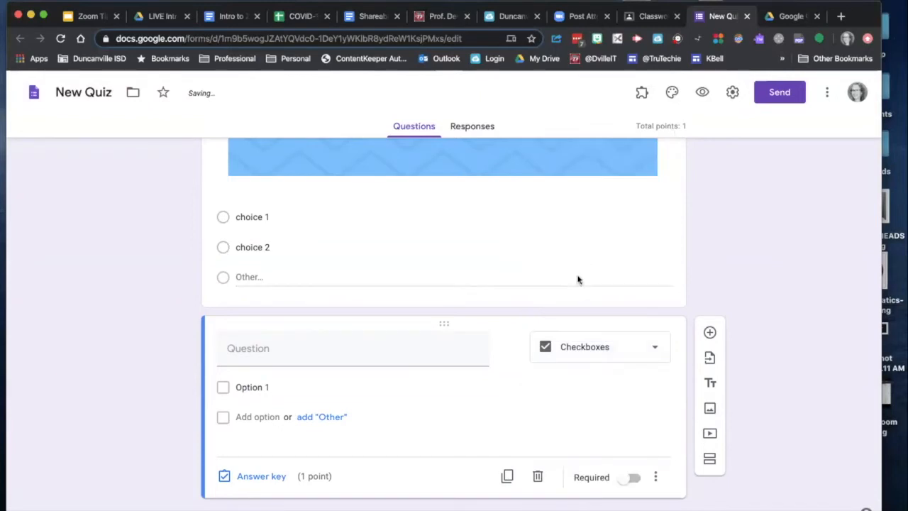
pyautogui.click(584, 347)
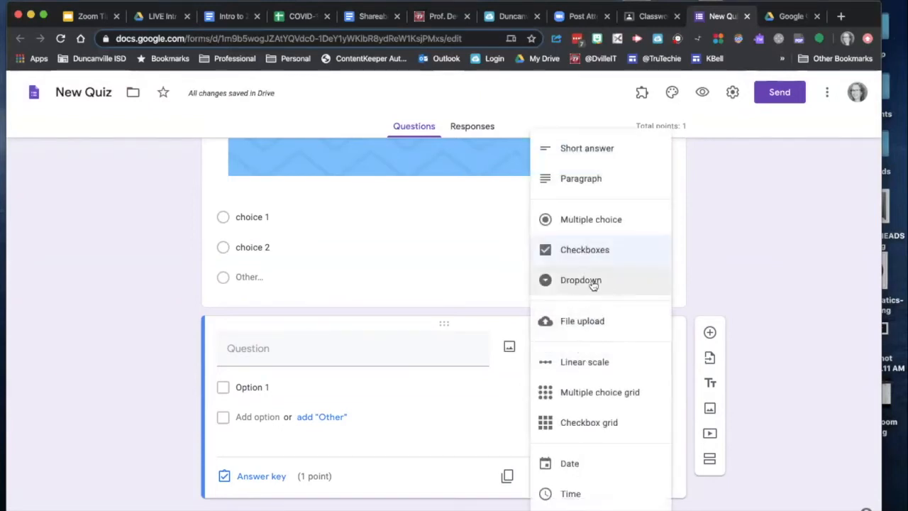
pyautogui.click(588, 324)
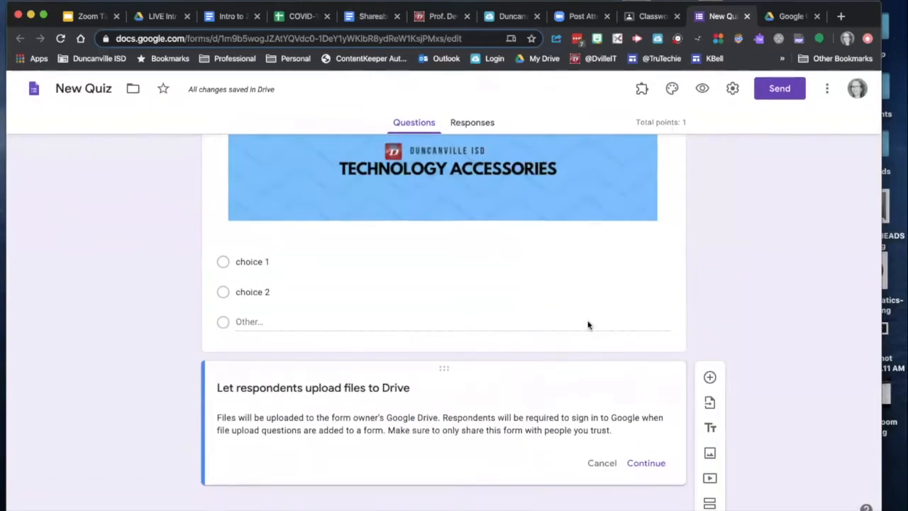
pyautogui.click(643, 466)
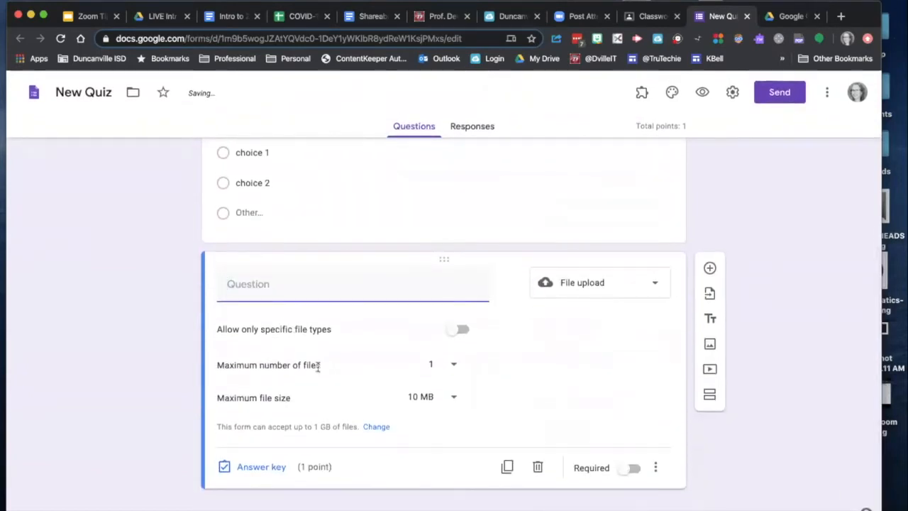
# - Allow only specific file types for the file upload question and review the choices for maximum number of files and maximum file size
pyautogui.click(462, 329)
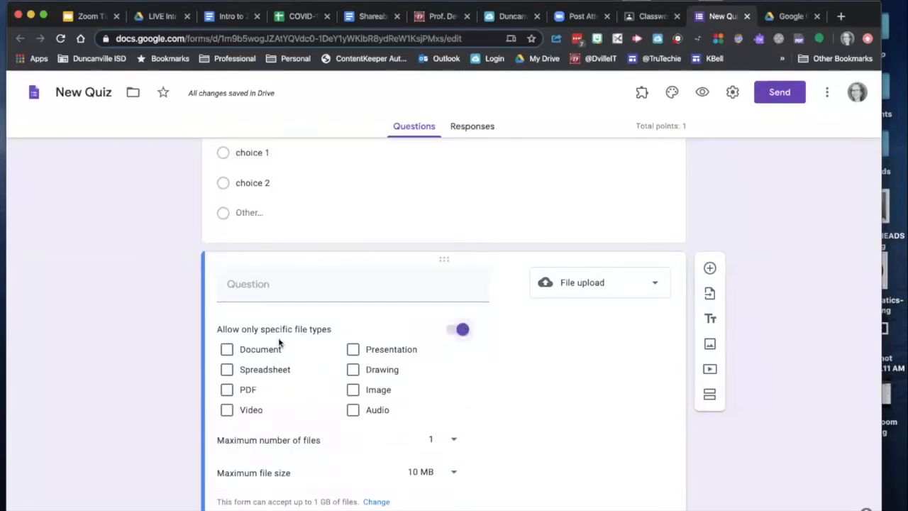
pyautogui.scroll(-1, 372, 404)
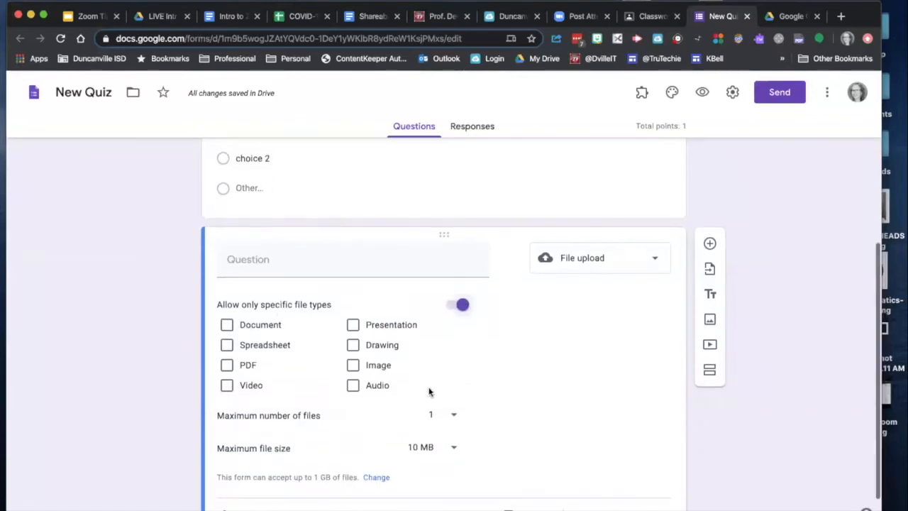
pyautogui.click(456, 418)
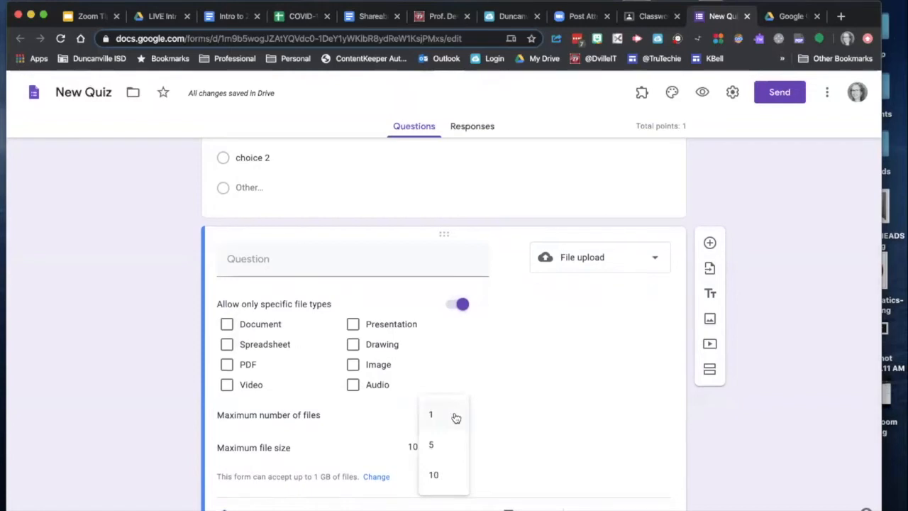
pyautogui.scroll(-2, 454, 416)
pyautogui.click(467, 394)
pyautogui.click(454, 399)
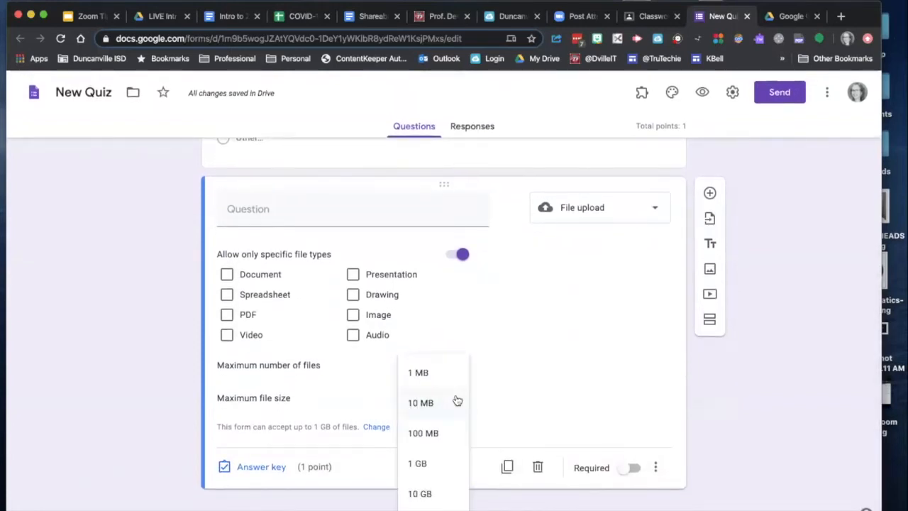
pyautogui.click(546, 368)
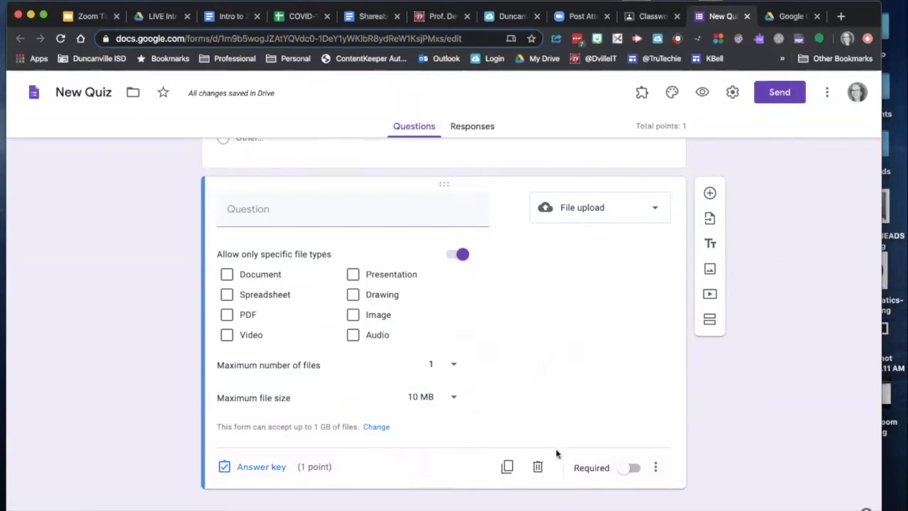
# - Add a new multiple choice question and delete the file upload question above it
pyautogui.click(710, 194)
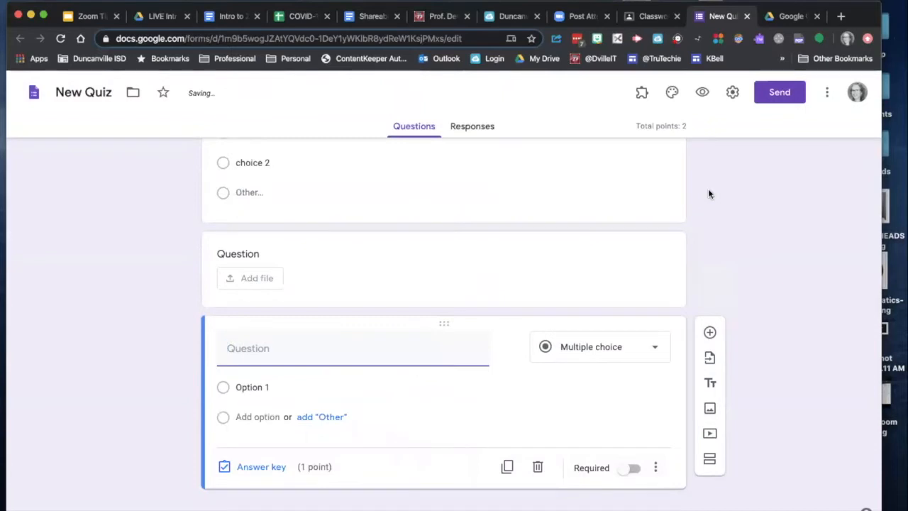
pyautogui.click(506, 257)
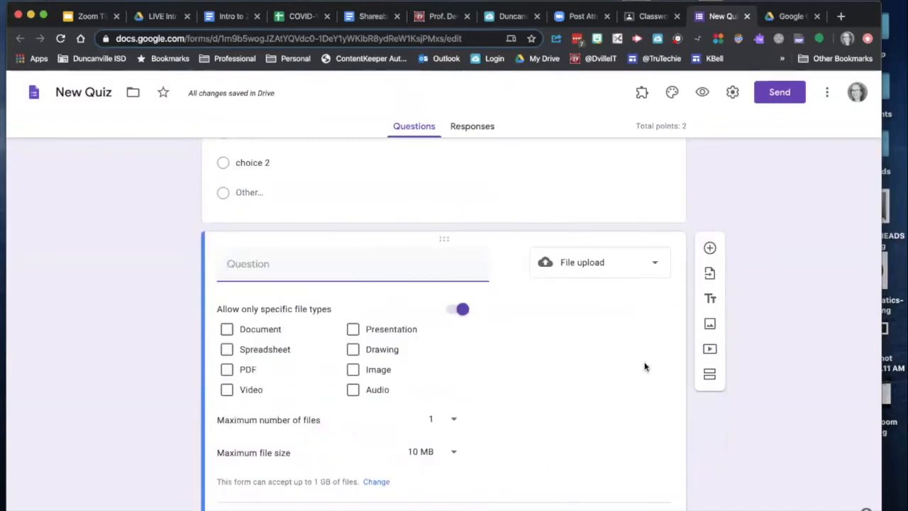
pyautogui.scroll(-3, 644, 365)
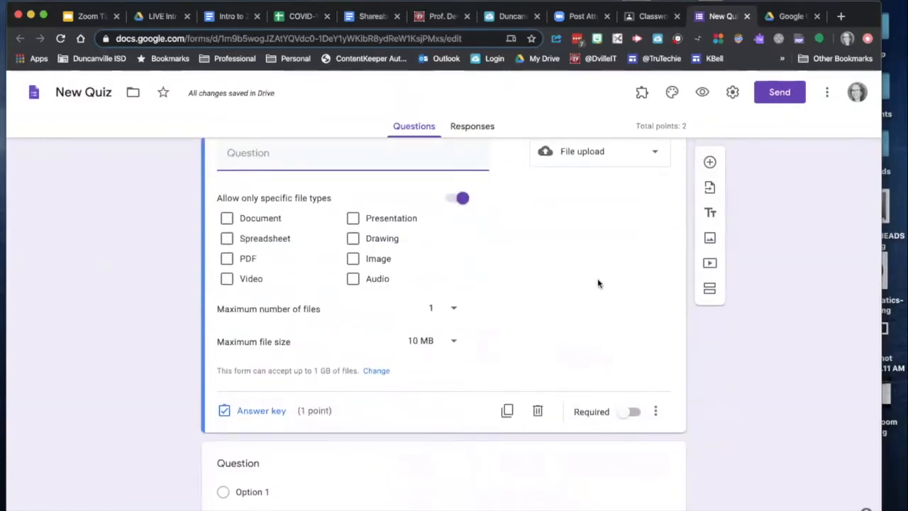
pyautogui.scroll(1, 596, 281)
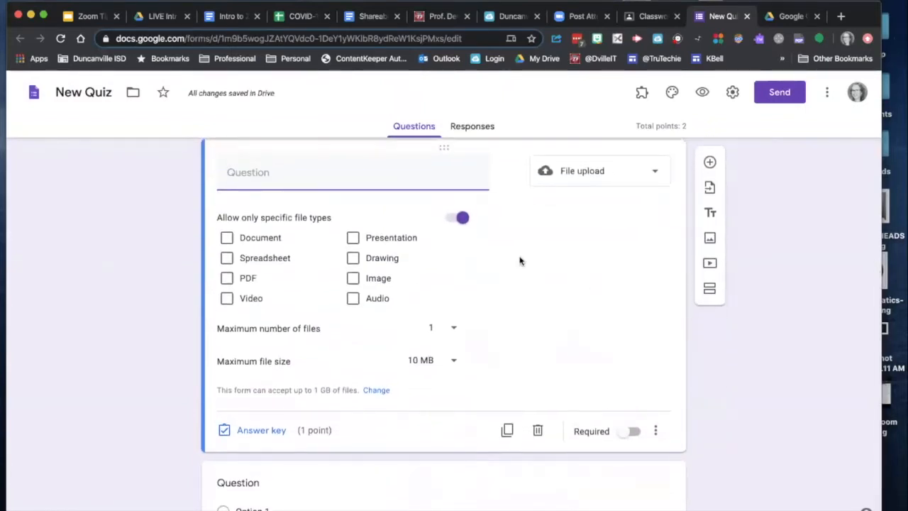
pyautogui.click(538, 430)
pyautogui.click(536, 427)
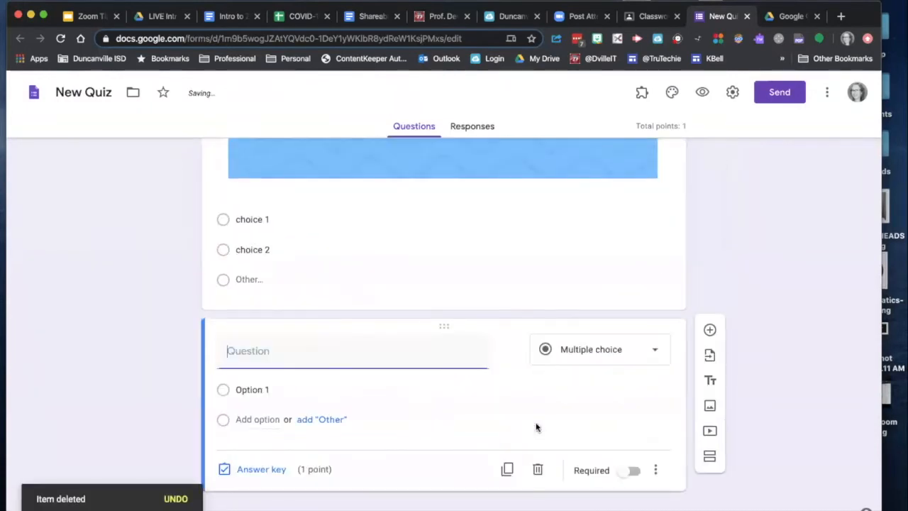
# - Change the second question's type to Checkbox grid and give it the columns "yes" and "no"
pyautogui.click(638, 351)
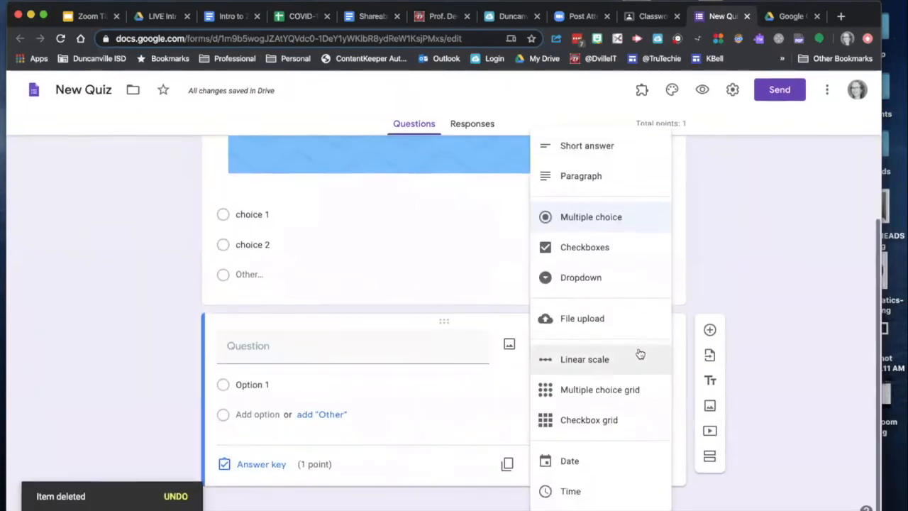
pyautogui.click(608, 425)
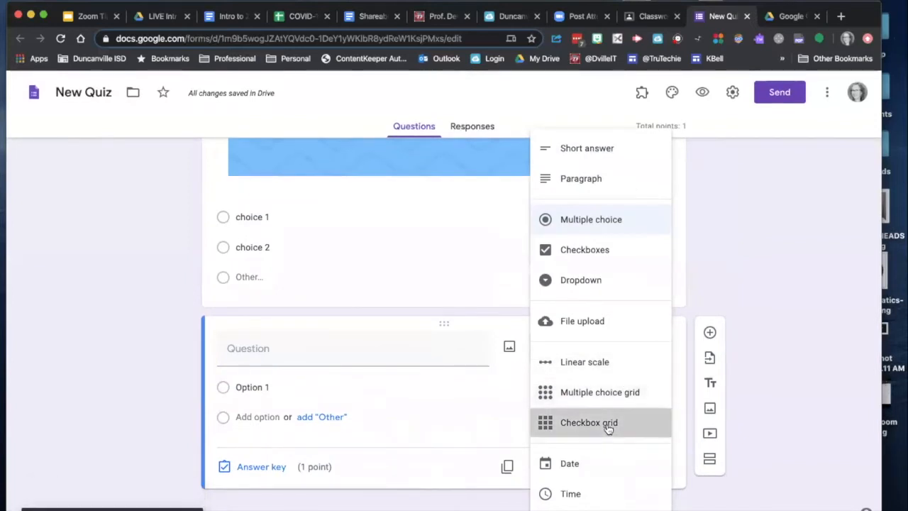
pyautogui.click(500, 402)
pyautogui.write('yes')
pyautogui.click(492, 434)
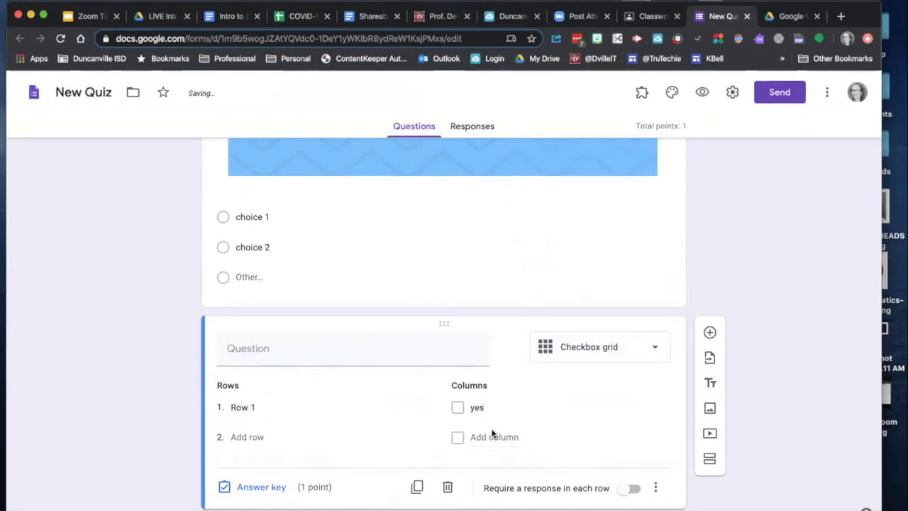
pyautogui.write('no')
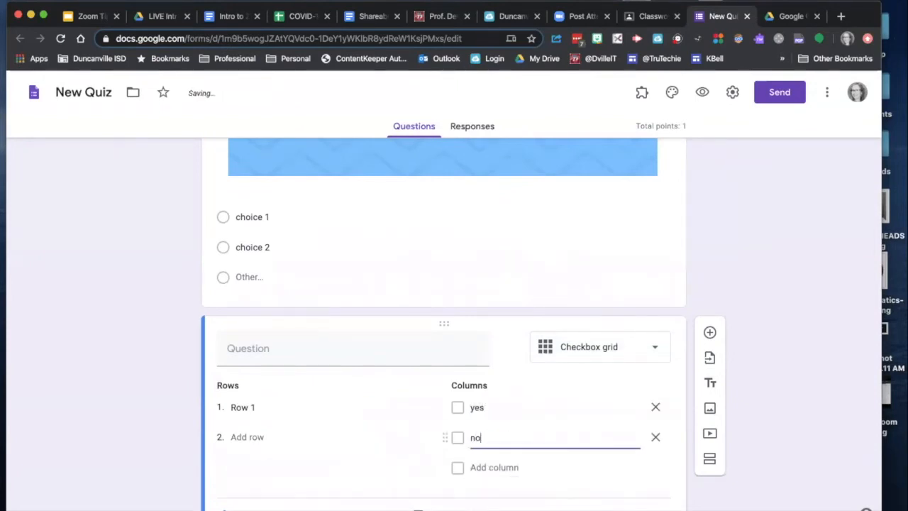
# - Label the first two rows of the checkbox grid "question 1" and "question 2"
pyautogui.click(250, 408)
pyautogui.write('question')
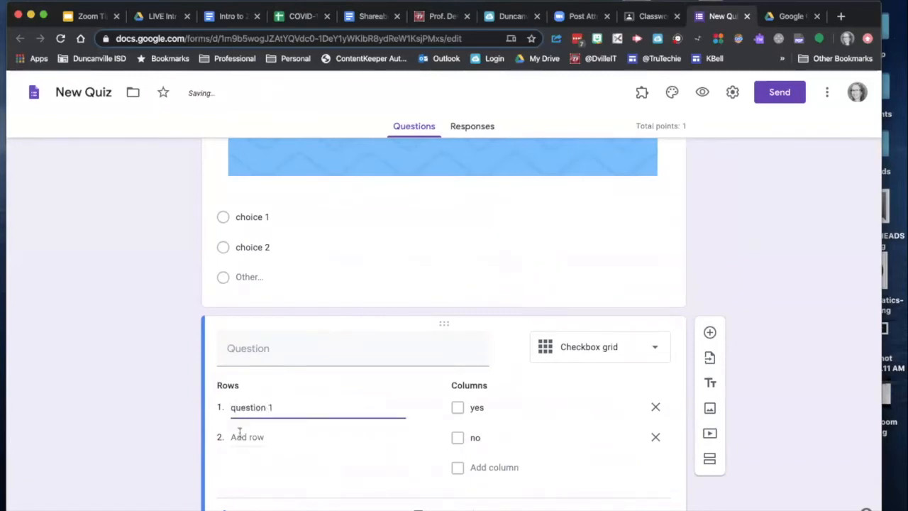
pyautogui.click(241, 436)
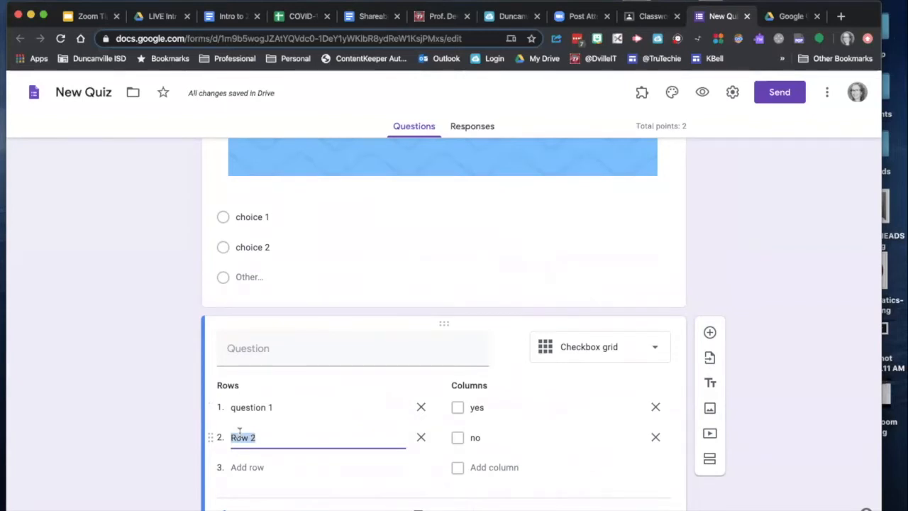
pyautogui.write('1')
pyautogui.click(239, 470)
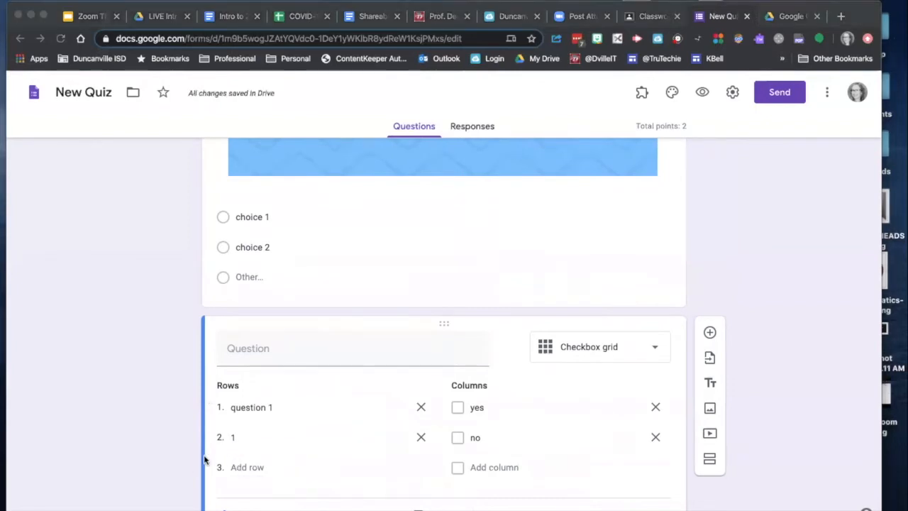
pyautogui.click(249, 437)
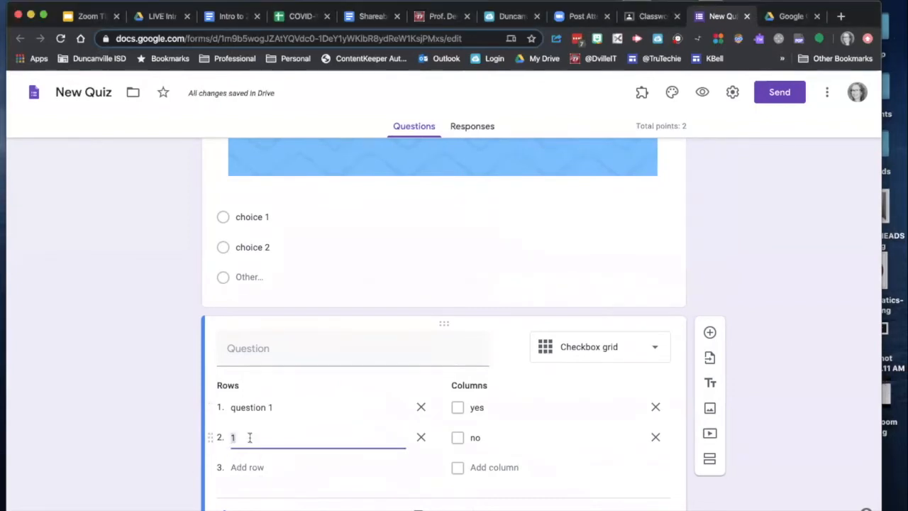
pyautogui.write('question 1')
pyautogui.press('BackSpace')
pyautogui.write('2')
# - Add a third grid row labelled "question 3" and require a response in each row
pyautogui.click(248, 467)
pyautogui.write('quest')
pyautogui.click(575, 479)
pyautogui.scroll(-2, 573, 472)
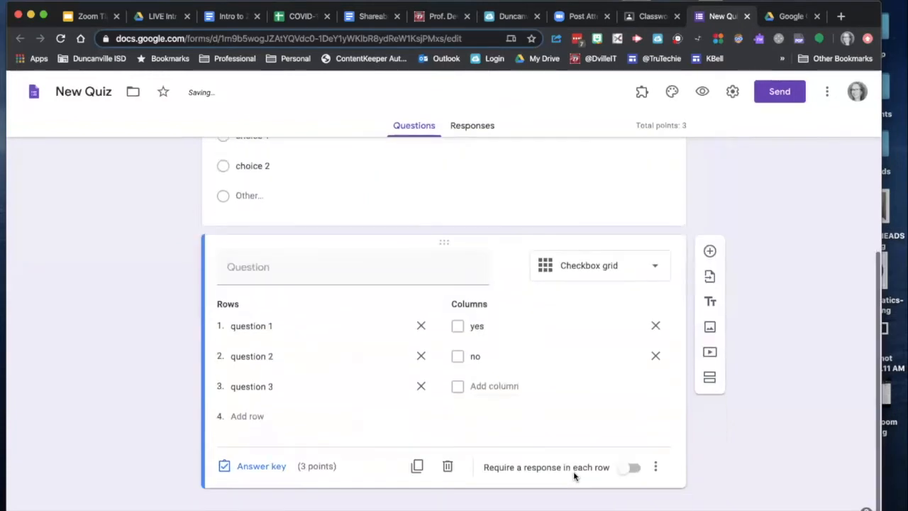
pyautogui.click(634, 468)
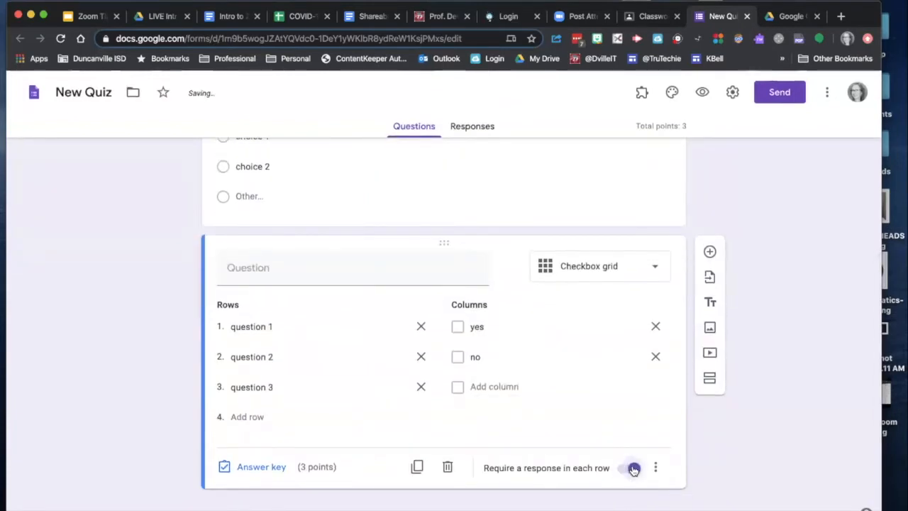
# - Preview the quiz, test the grid with yes for question 1, both answers for question 2 and no for question 3, and return to the editor
pyautogui.click(701, 92)
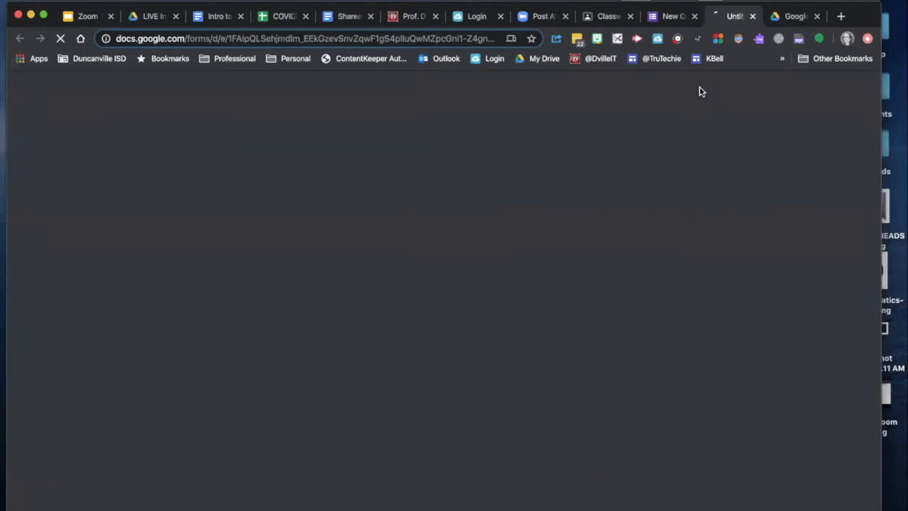
pyautogui.scroll(-5, 527, 312)
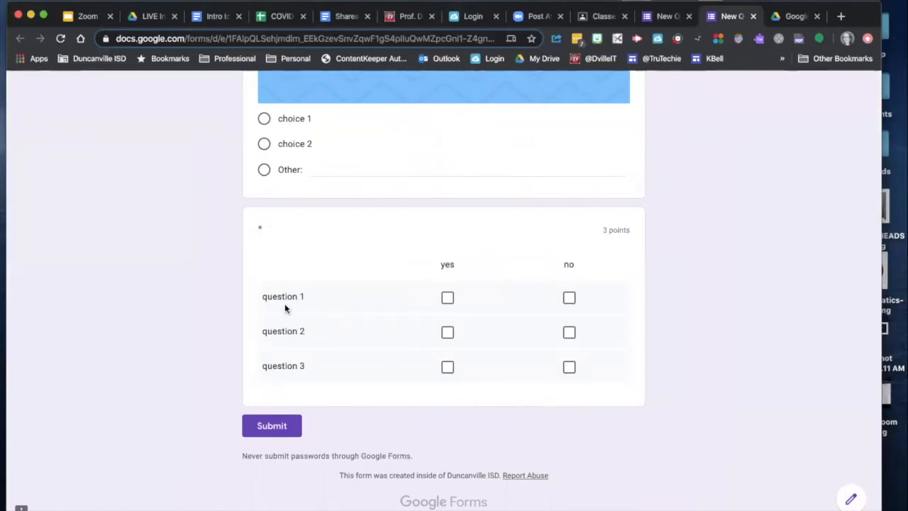
pyautogui.click(448, 298)
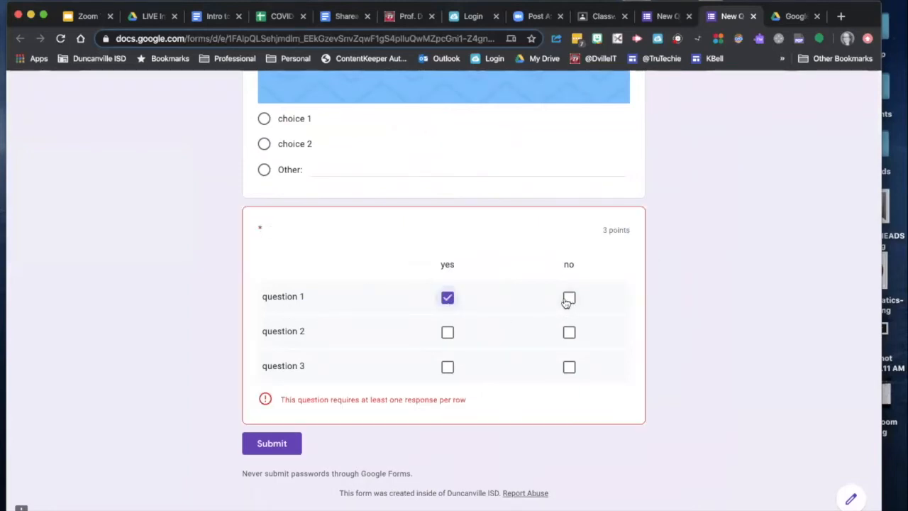
pyautogui.click(447, 333)
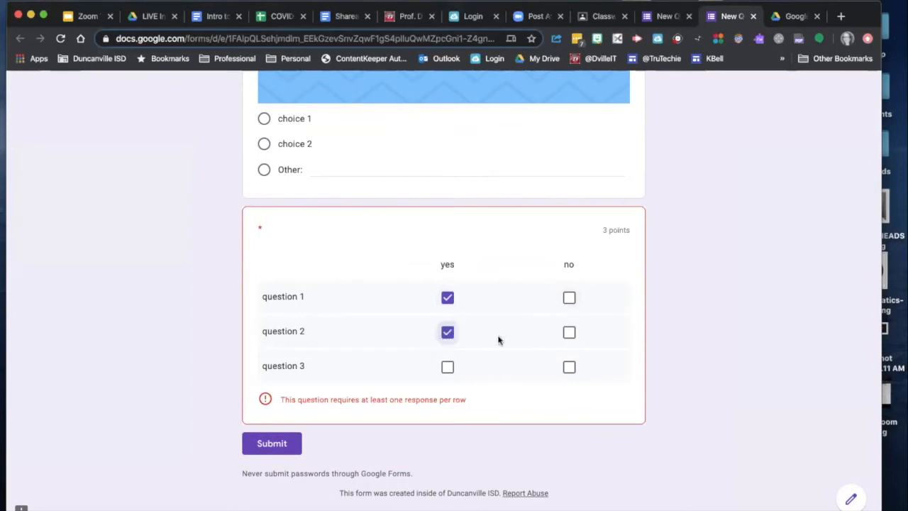
pyautogui.click(568, 331)
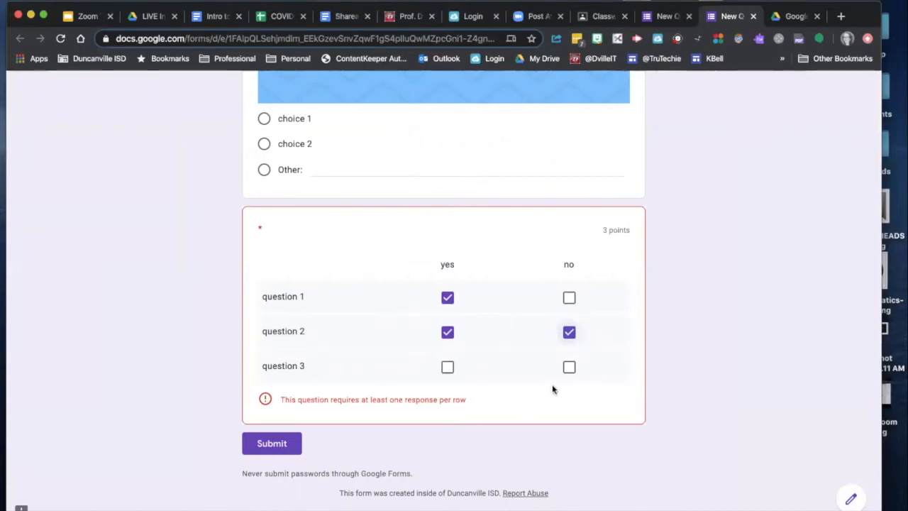
pyautogui.click(569, 367)
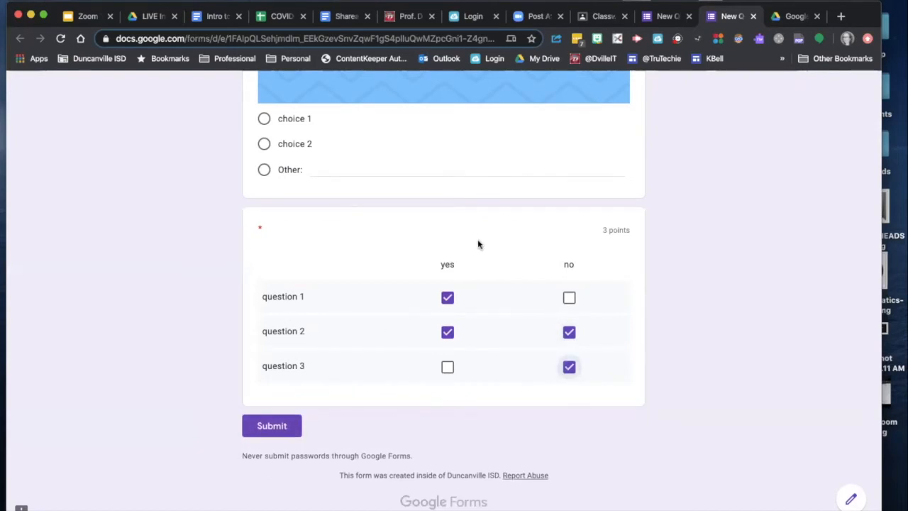
pyautogui.scroll(3, 477, 239)
pyautogui.click(656, 15)
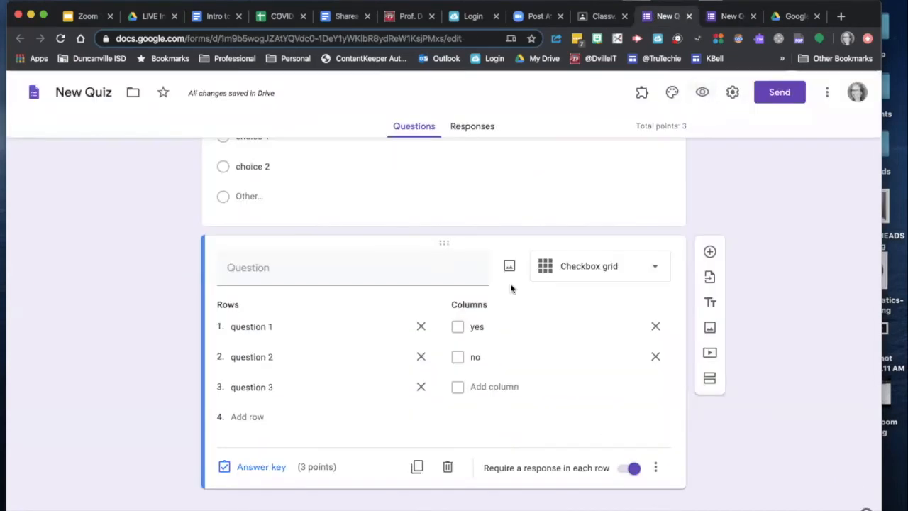
# - Review the question types available for the second question and keep Checkbox grid
pyautogui.click(658, 273)
pyautogui.click(659, 275)
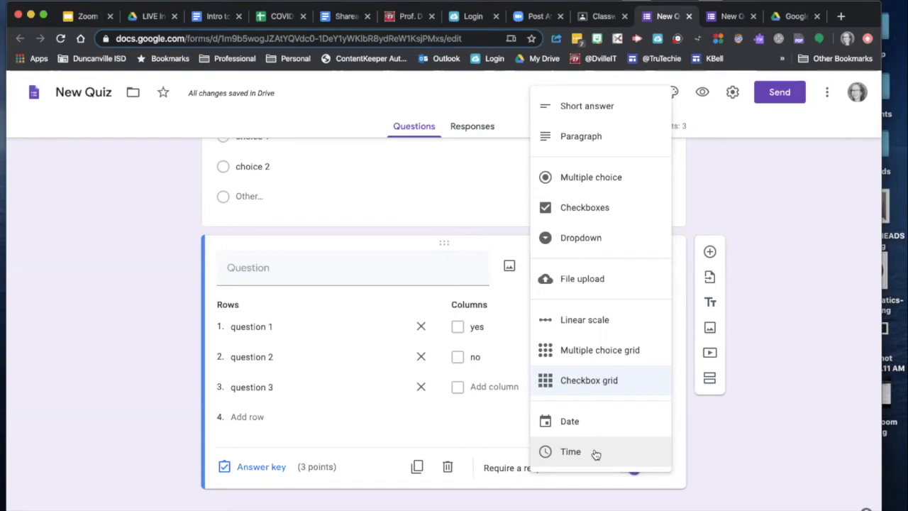
pyautogui.click(715, 468)
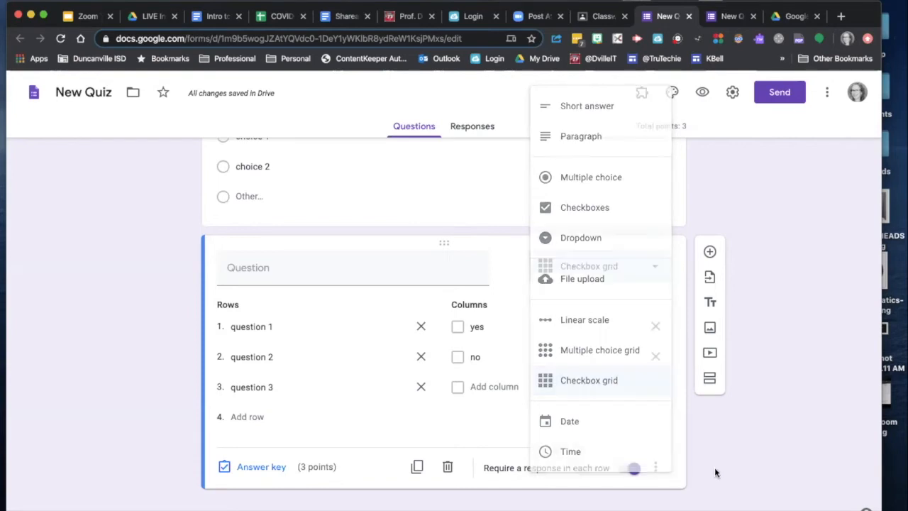
# - Open and dismiss the question import from another form, and add a new section below the checkbox grid
pyautogui.click(711, 280)
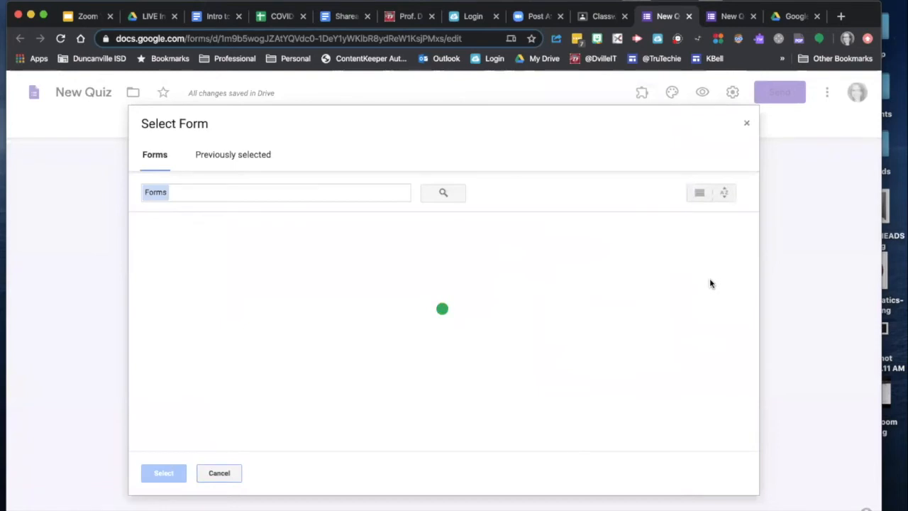
pyautogui.click(745, 124)
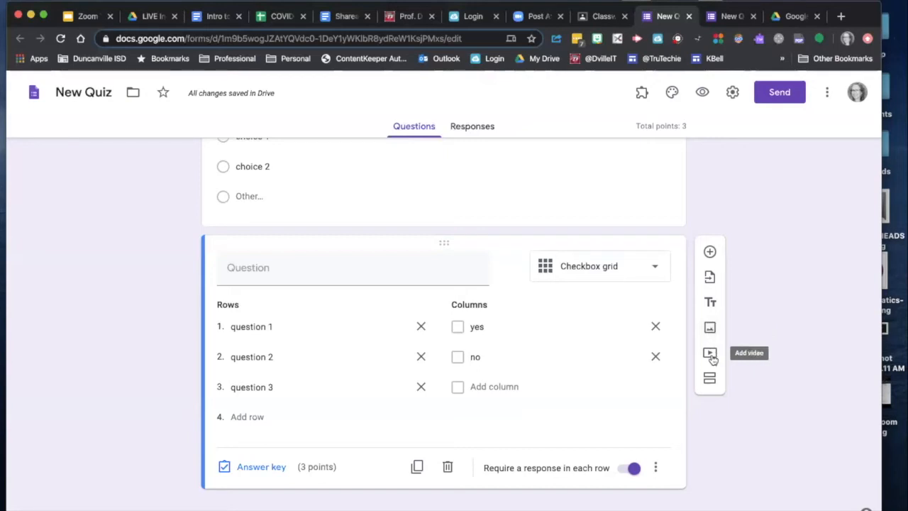
pyautogui.click(710, 380)
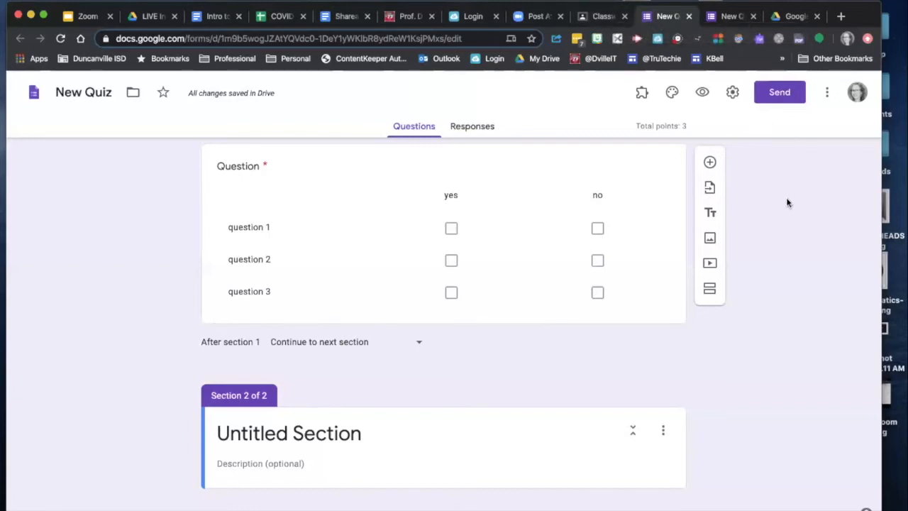
# - Sign in to the Snap&Read extension with the Google account
pyautogui.click(678, 39)
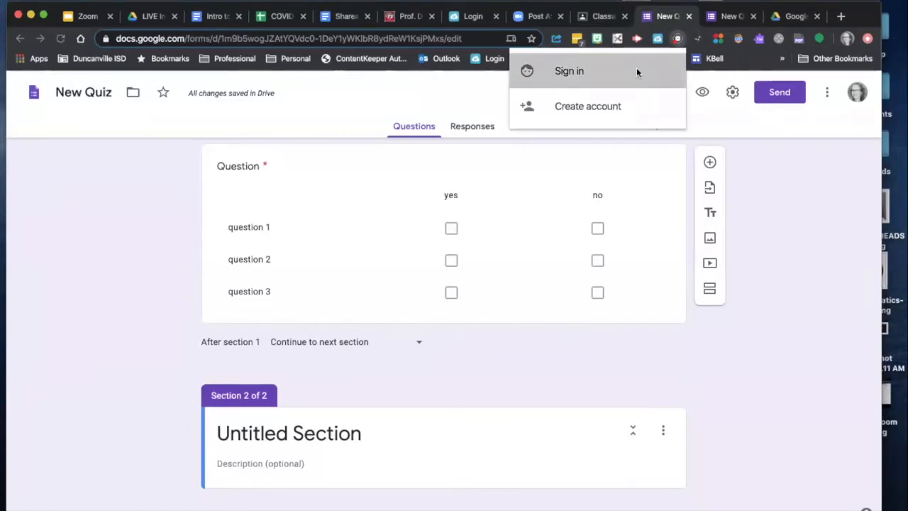
pyautogui.click(637, 73)
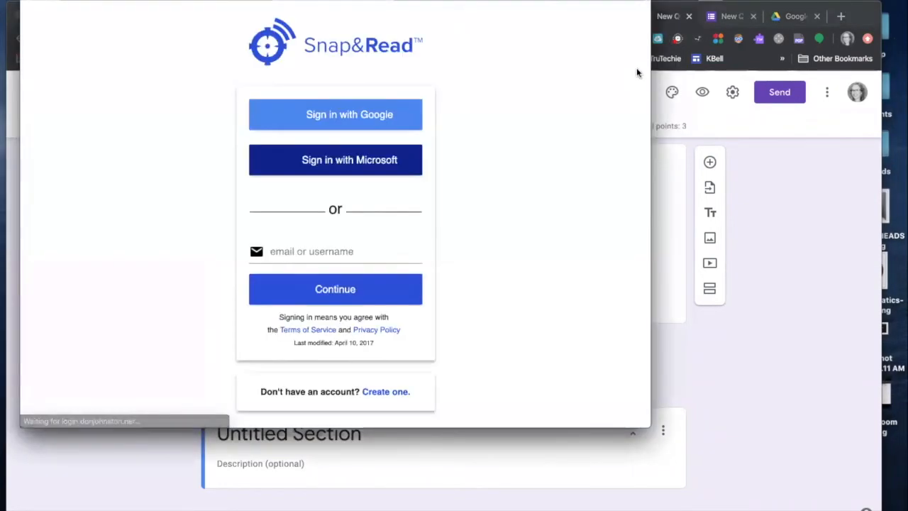
pyautogui.click(381, 128)
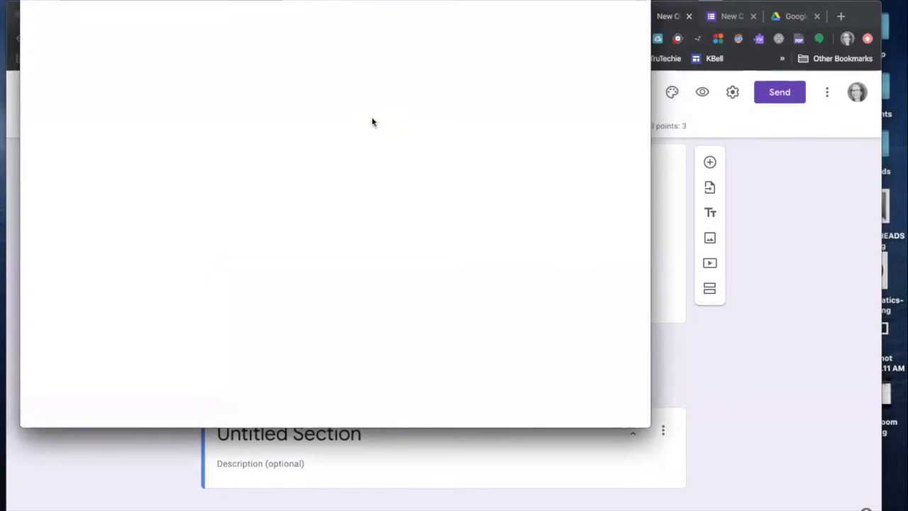
pyautogui.click(320, 180)
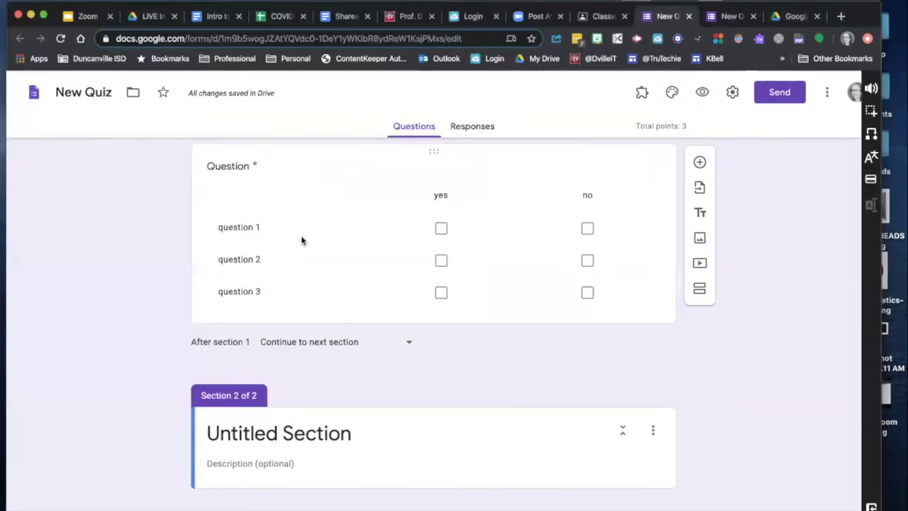
# - Switch to the Classroom assignment, have Snap&Read read the grade importing note aloud, and stop the reading
pyautogui.click(602, 17)
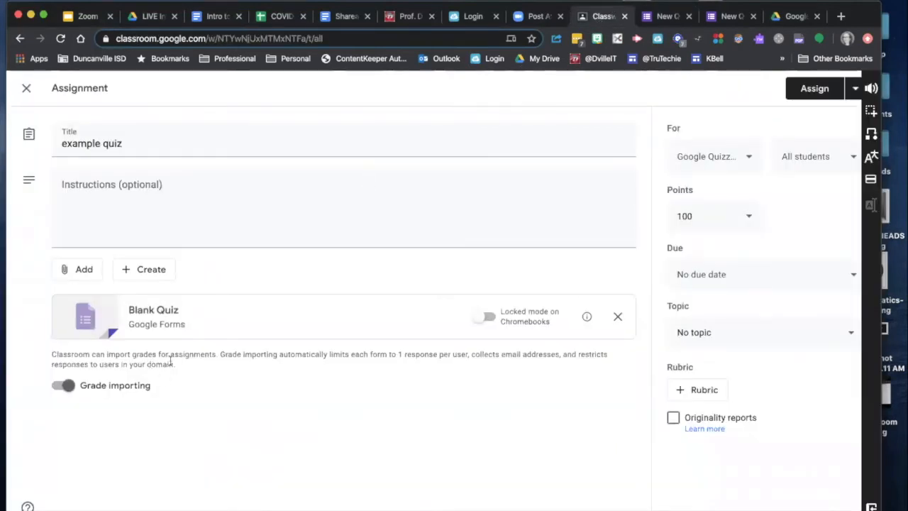
pyautogui.moveTo(176, 367); pyautogui.dragTo(56, 349)
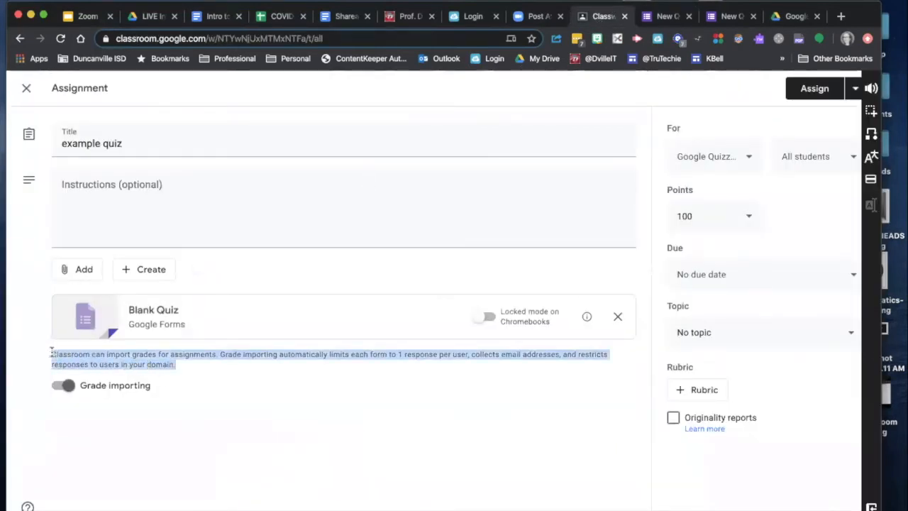
pyautogui.rightClick(52, 353)
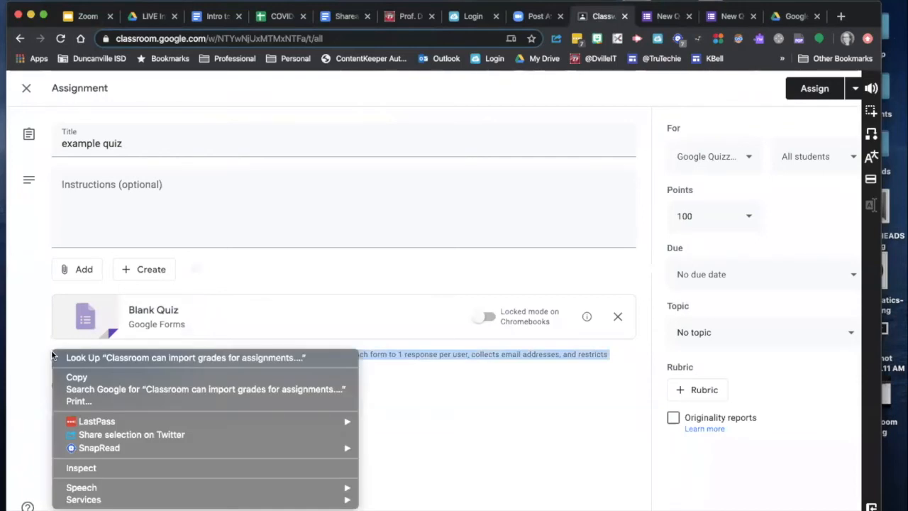
pyautogui.press('Escape')
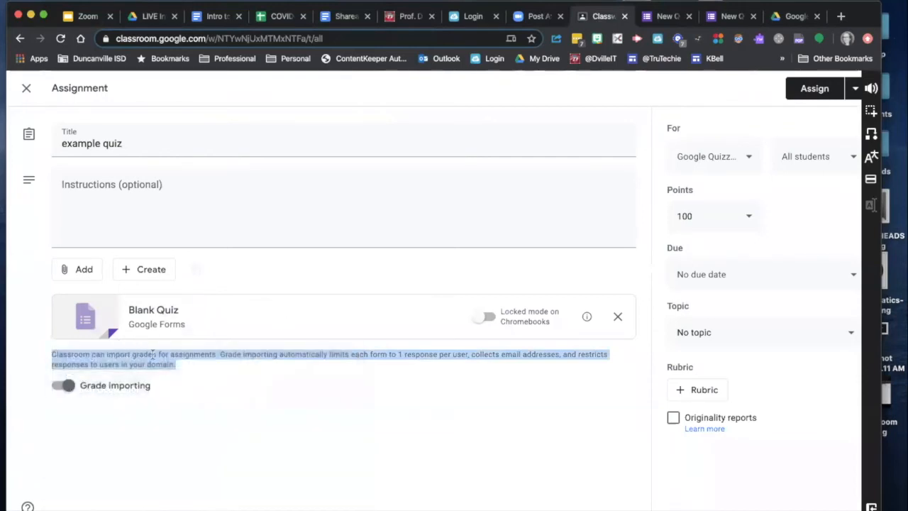
pyautogui.click(873, 89)
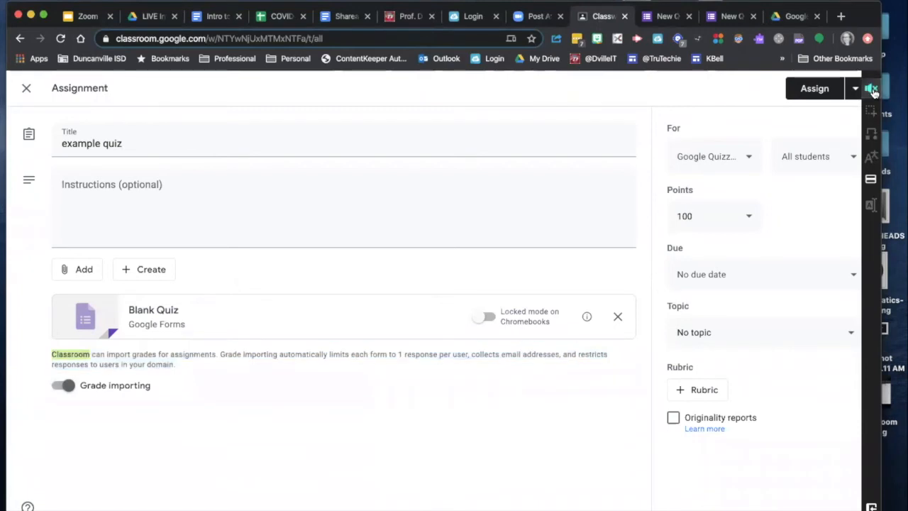
pyautogui.click(873, 91)
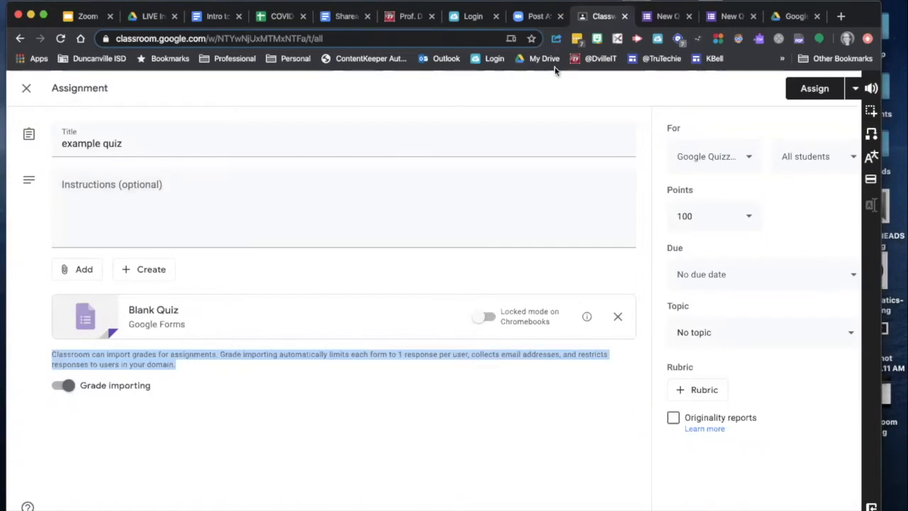
# - Return to the quiz editor and turn off the link to submit another response in the form's presentation settings
pyautogui.click(716, 16)
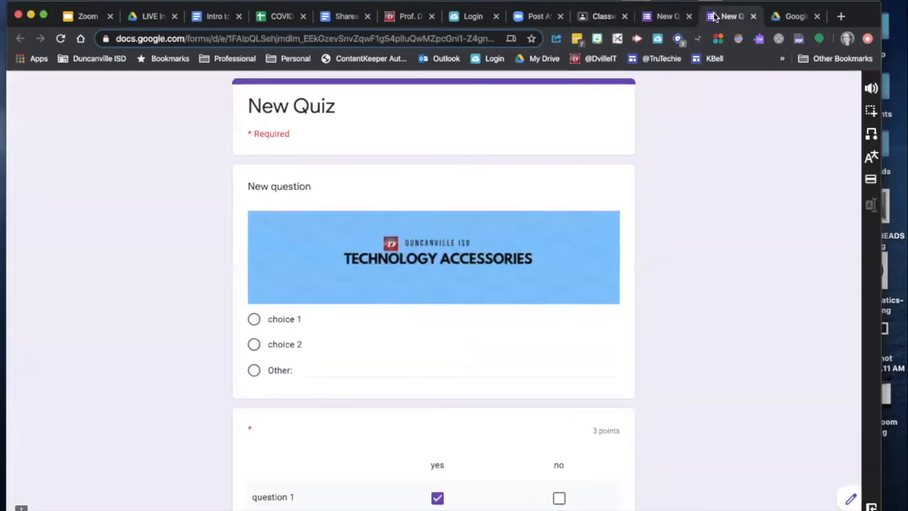
pyautogui.click(666, 16)
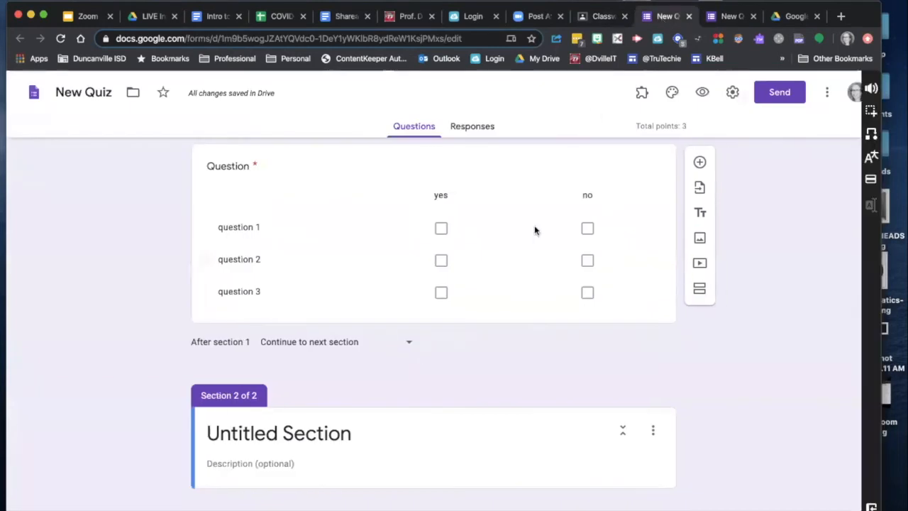
pyautogui.click(732, 94)
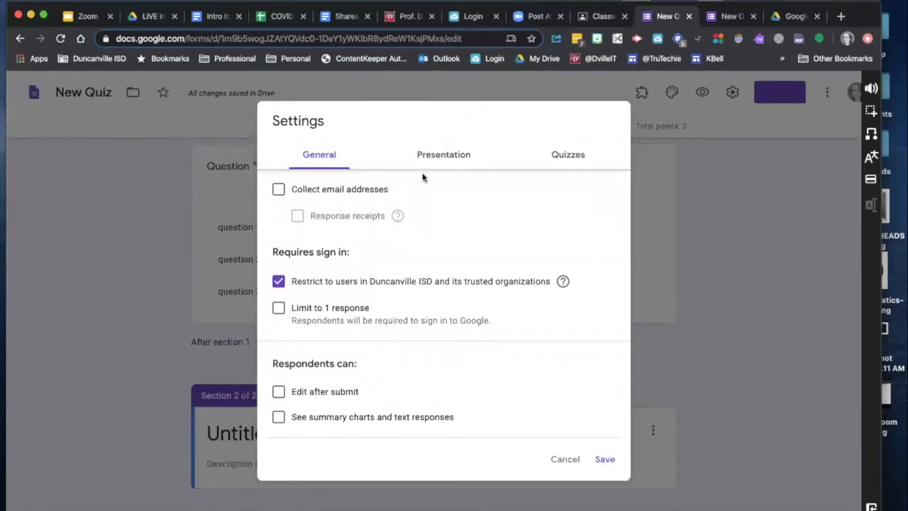
pyautogui.click(450, 158)
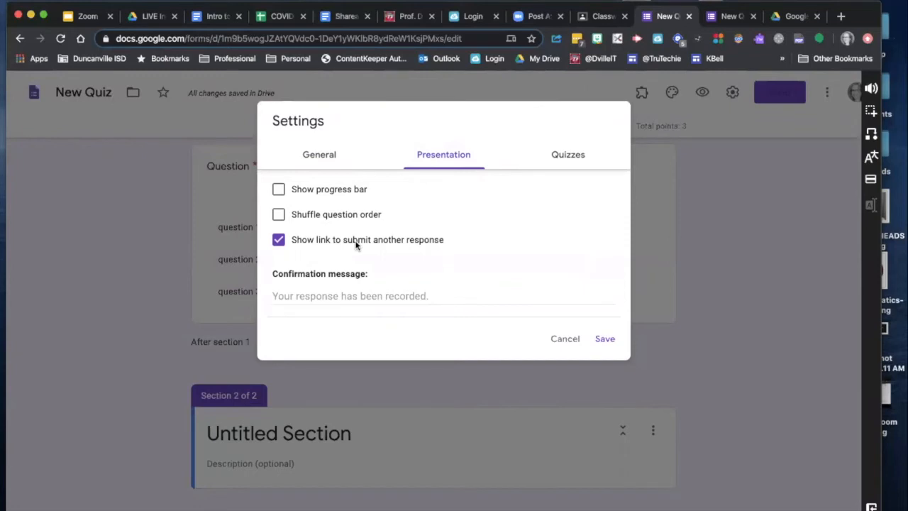
pyautogui.click(279, 242)
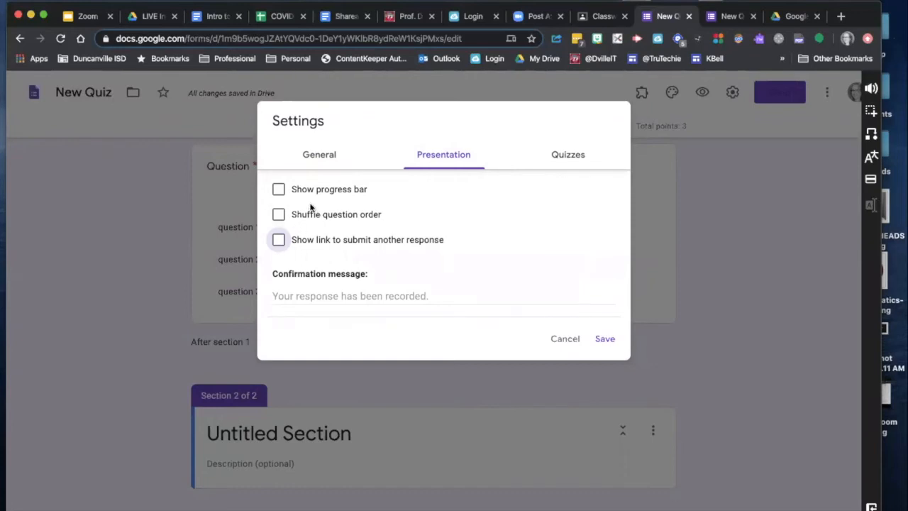
# - Hide missed questions and correct answers from respondents, release grades later after manual review, and save the quiz settings
pyautogui.click(570, 155)
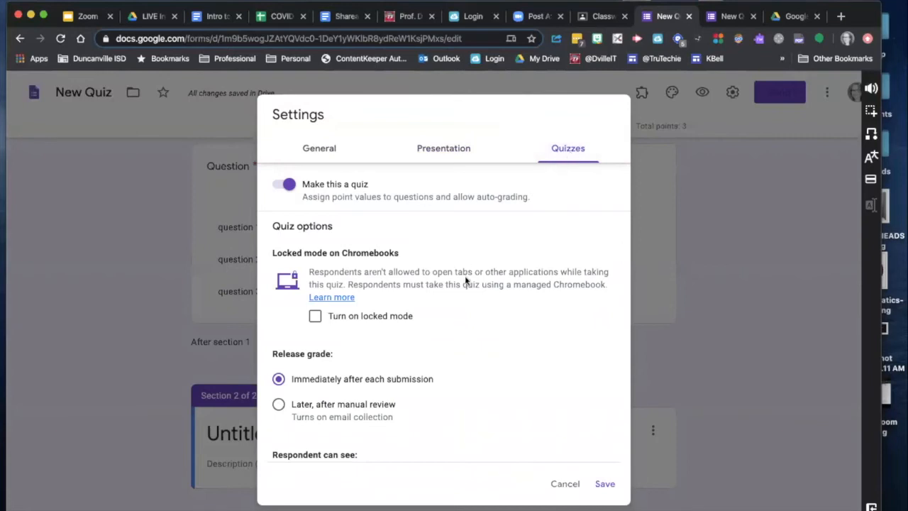
pyautogui.scroll(-2, 465, 276)
pyautogui.scroll(-2, 466, 281)
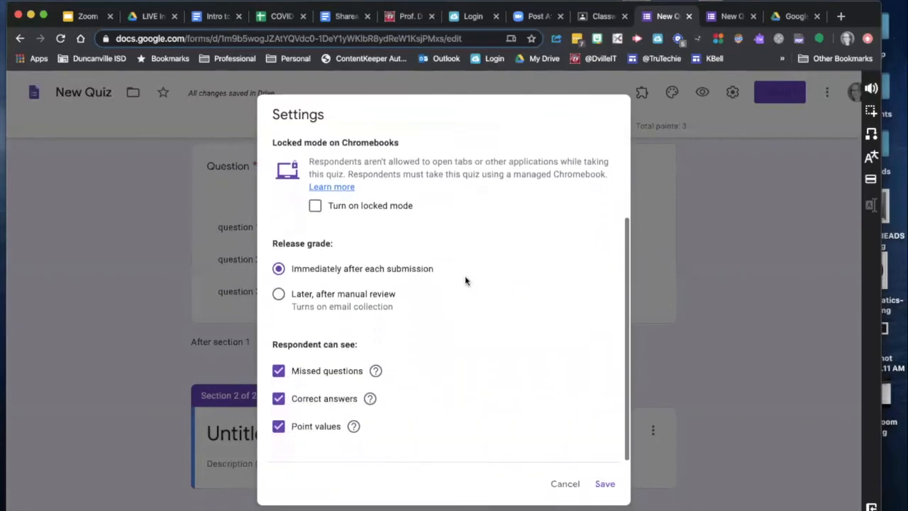
pyautogui.scroll(1, 464, 280)
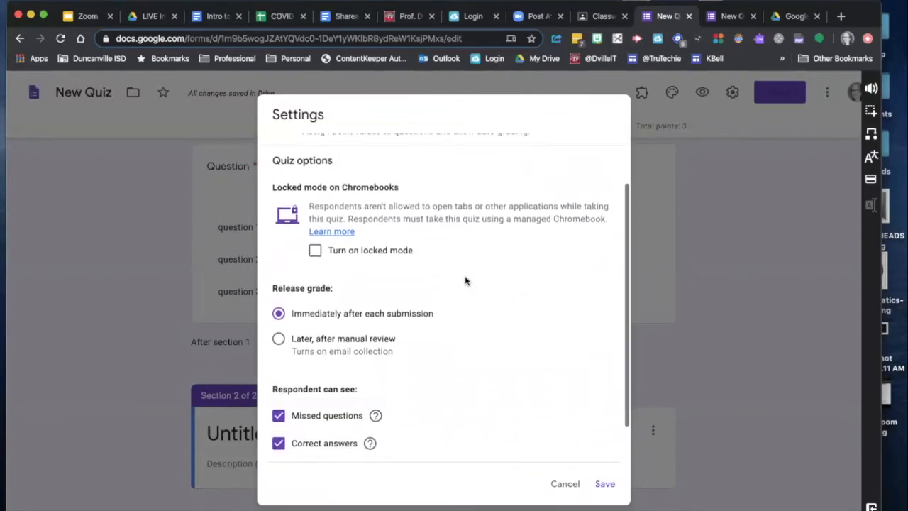
pyautogui.scroll(-1, 465, 281)
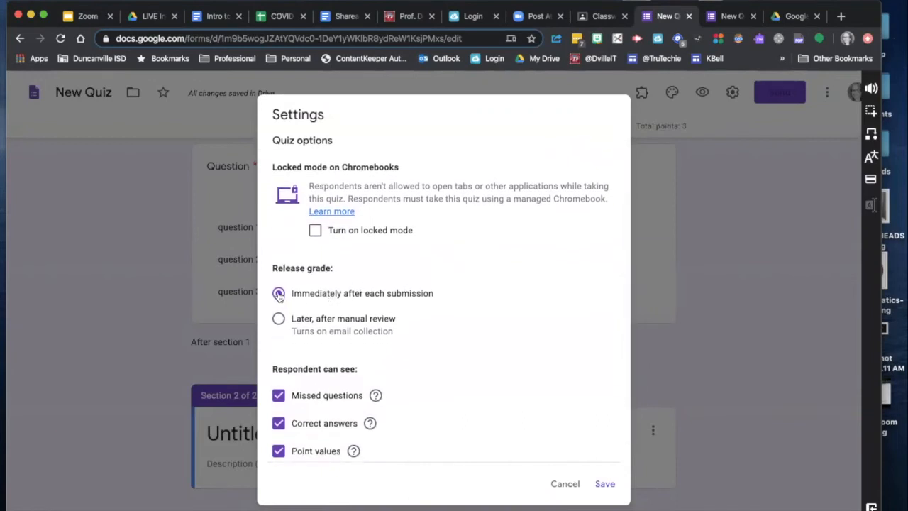
pyautogui.click(279, 319)
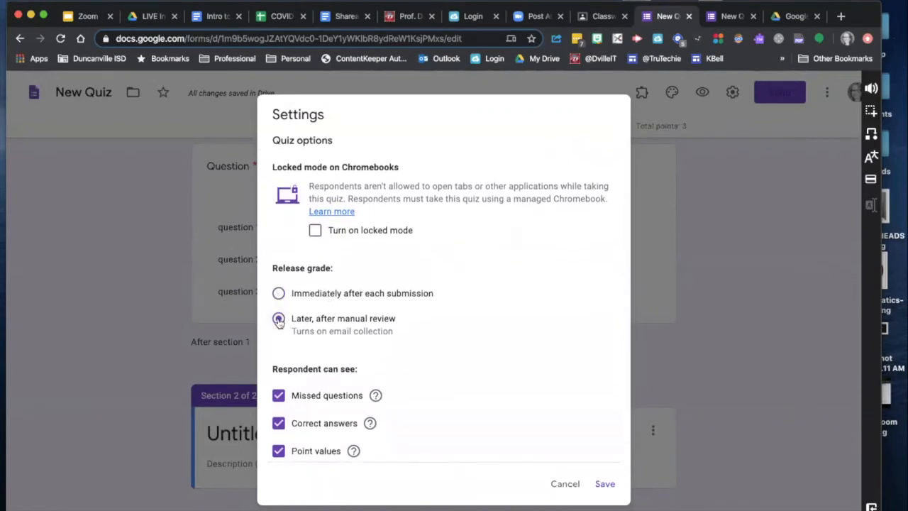
pyautogui.click(279, 295)
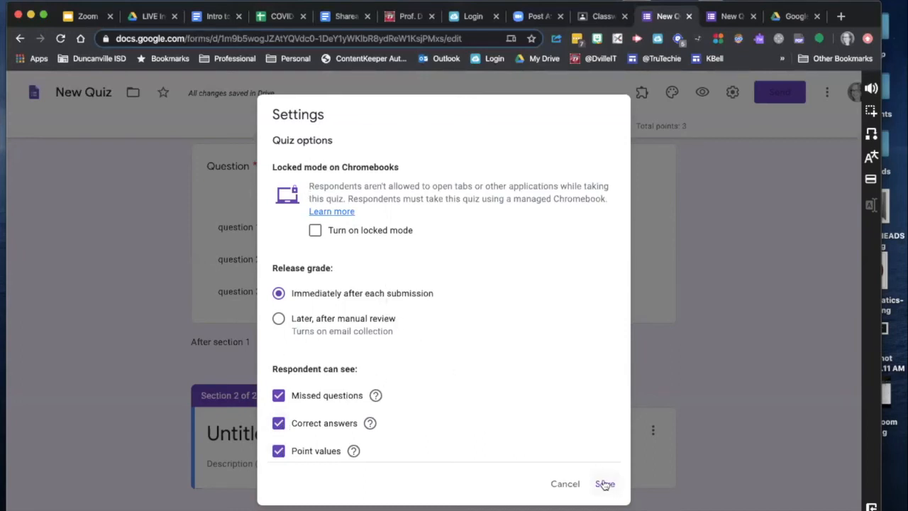
pyautogui.click(278, 395)
pyautogui.click(278, 425)
pyautogui.click(279, 318)
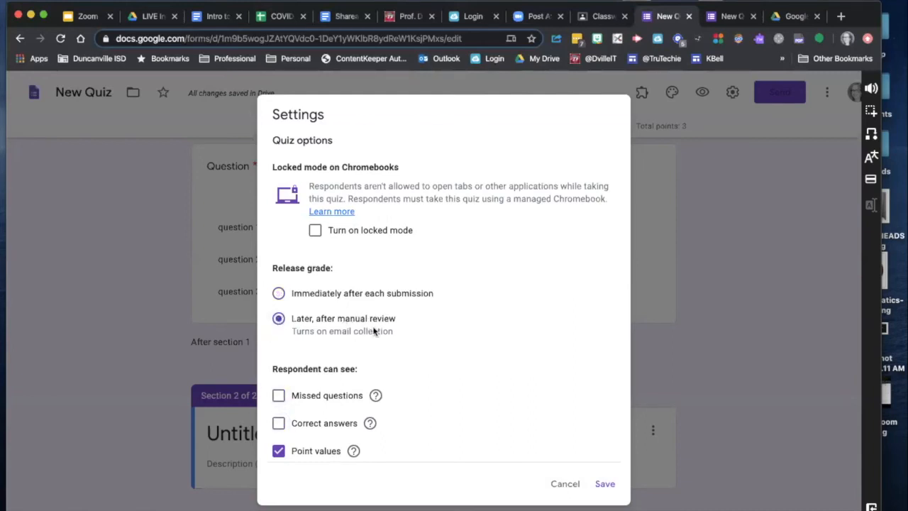
pyautogui.click(603, 484)
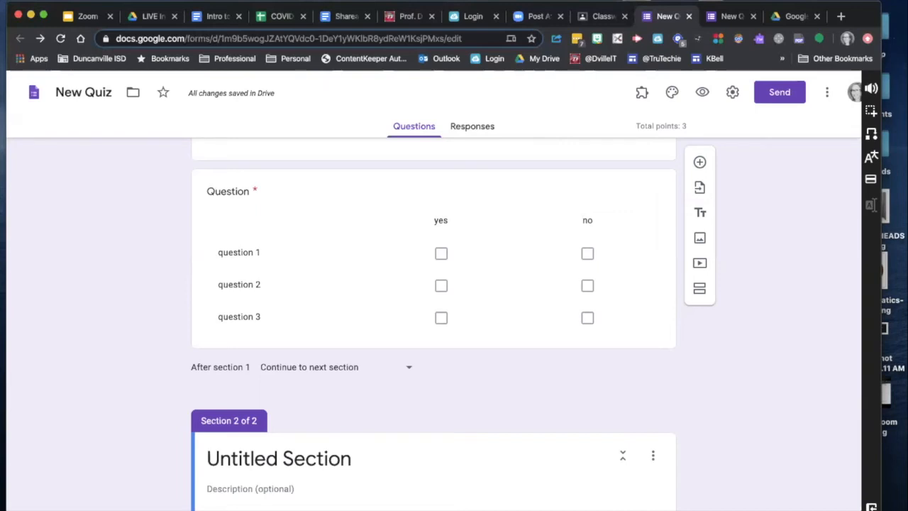
# - Create a blank Google Slides presentation in the shared Drive folder LIVE Intro to Zoom and view the content types that can be inserted
pyautogui.click(89, 18)
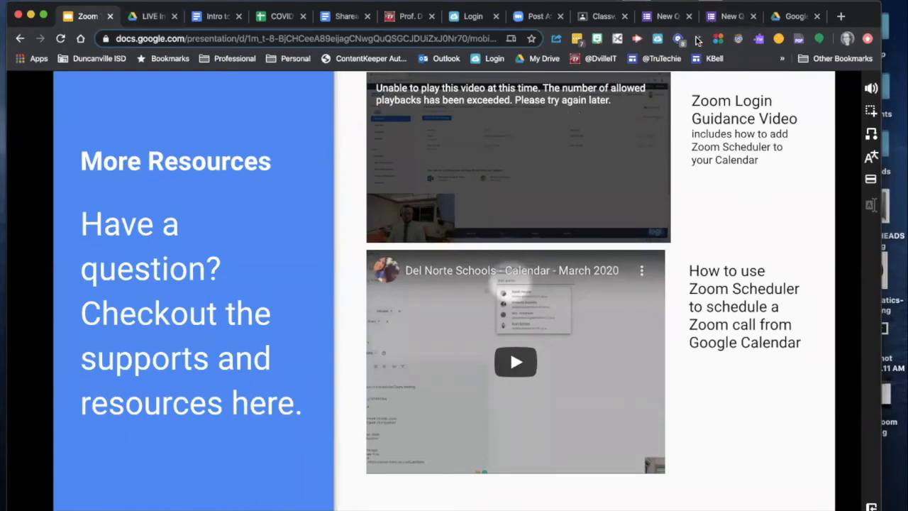
pyautogui.click(147, 17)
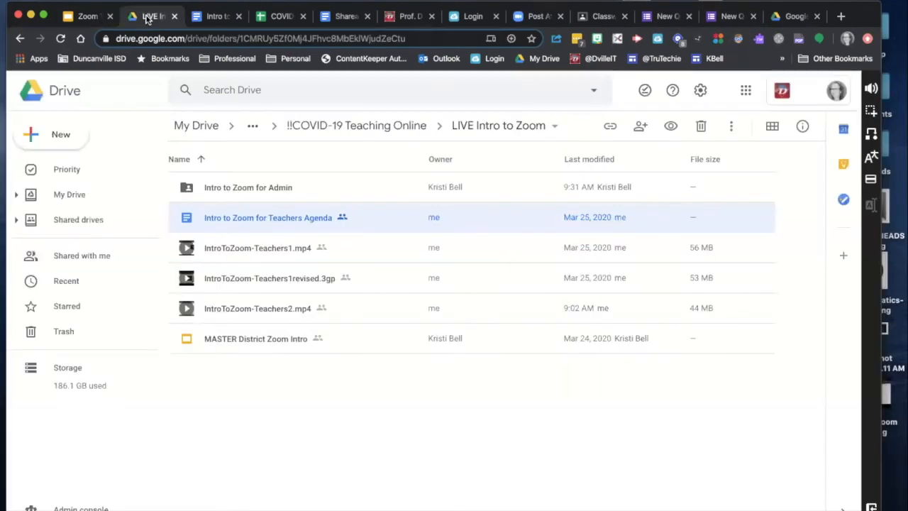
pyautogui.click(62, 134)
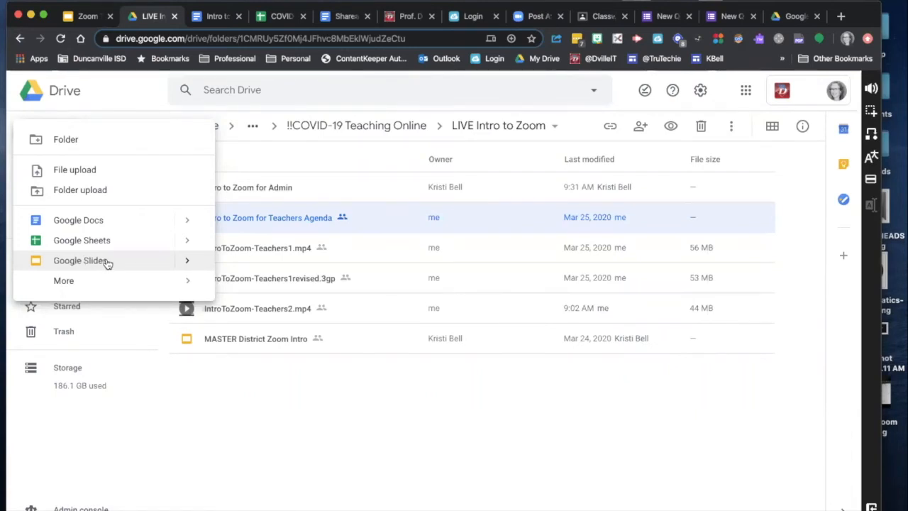
pyautogui.click(105, 261)
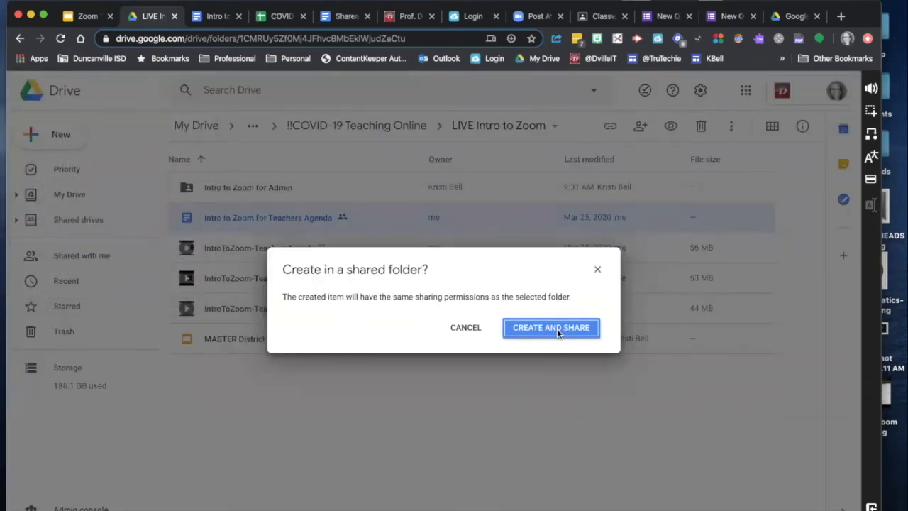
pyautogui.click(557, 330)
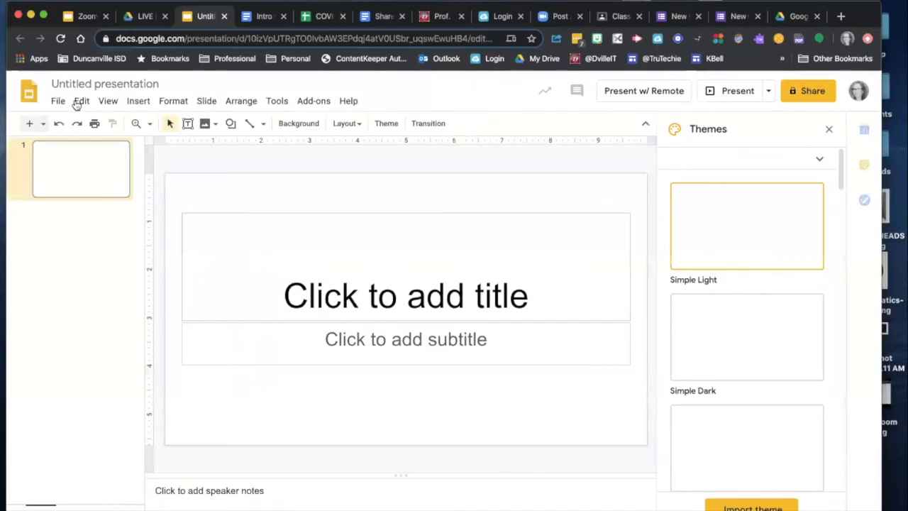
pyautogui.click(136, 101)
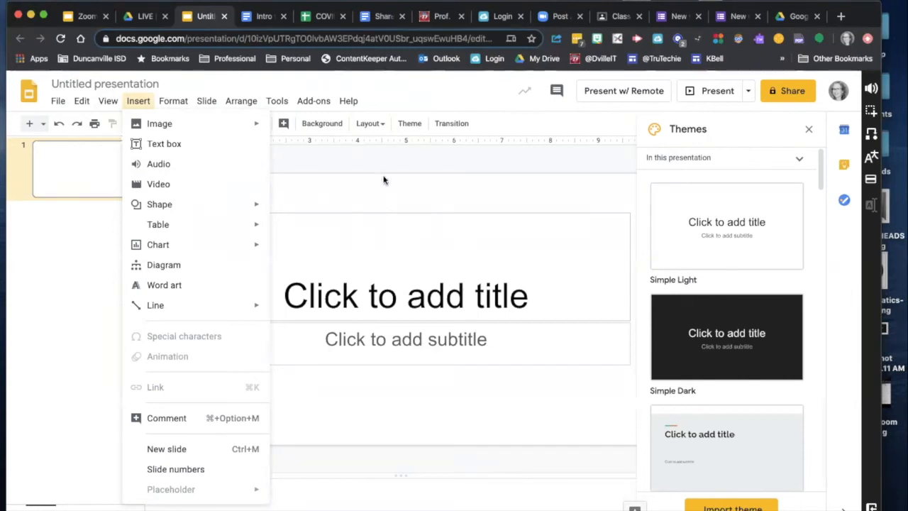
pyautogui.click(377, 169)
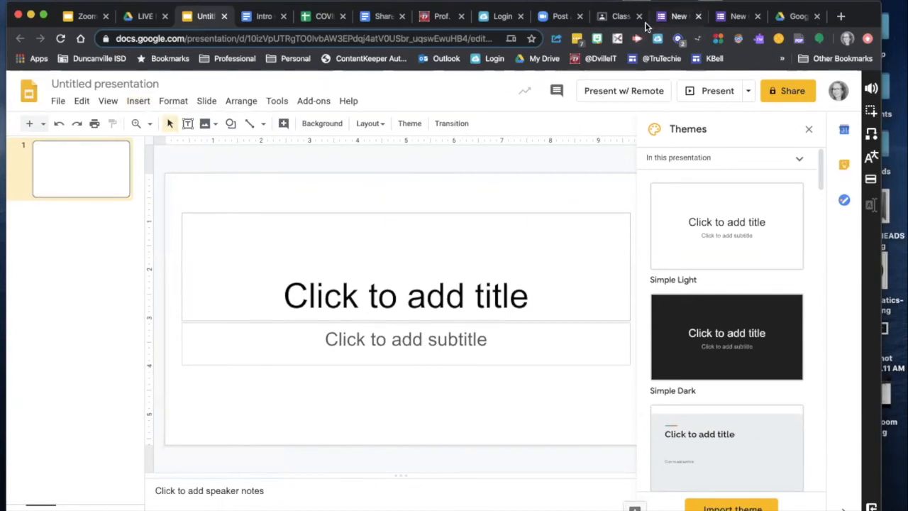
# - Switch back to Classroom and close the "example quiz" assignment to return to the Classwork page
pyautogui.click(613, 17)
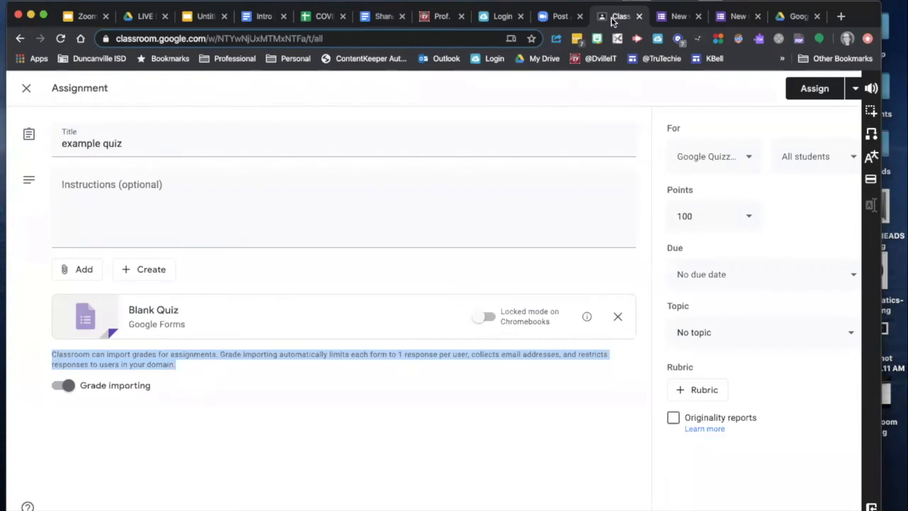
pyautogui.click(26, 90)
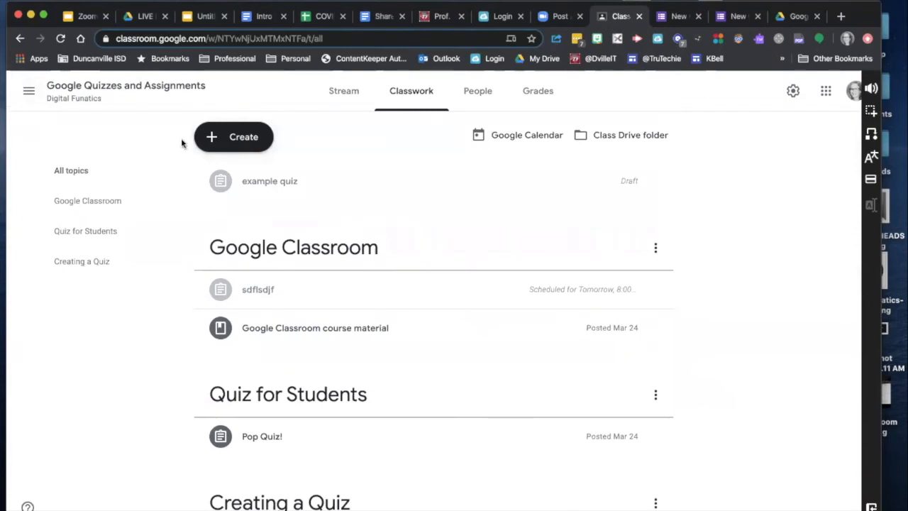
# - Start an assignment with the Google Quizzes & Assignment Agenda document attached from Google Drive, and view the file's student access options
pyautogui.click(241, 147)
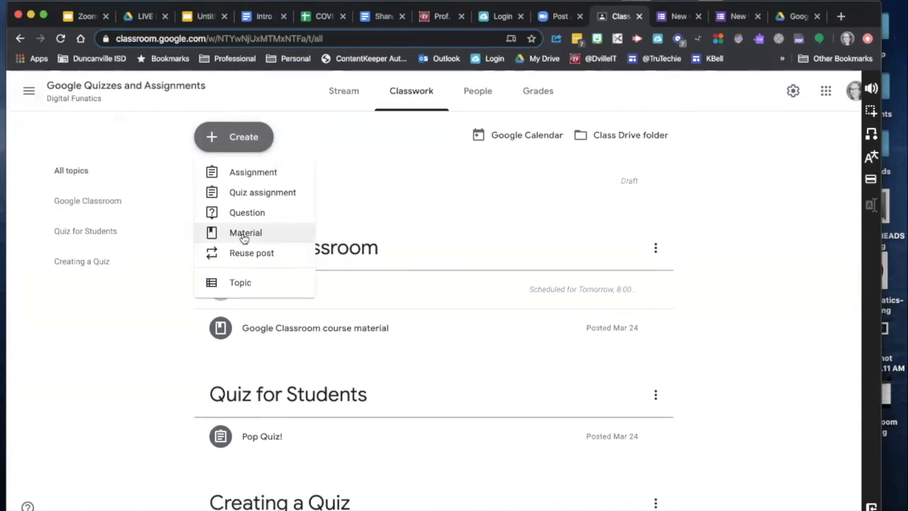
pyautogui.click(262, 172)
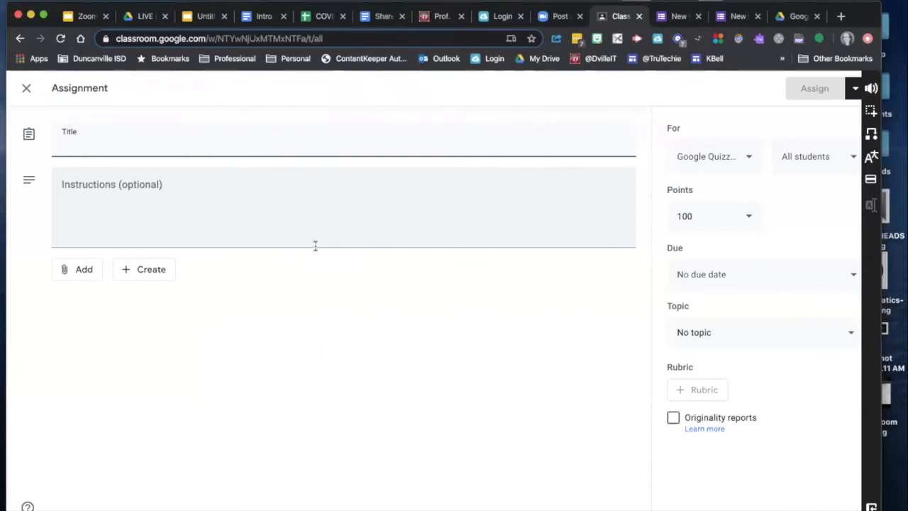
pyautogui.click(89, 268)
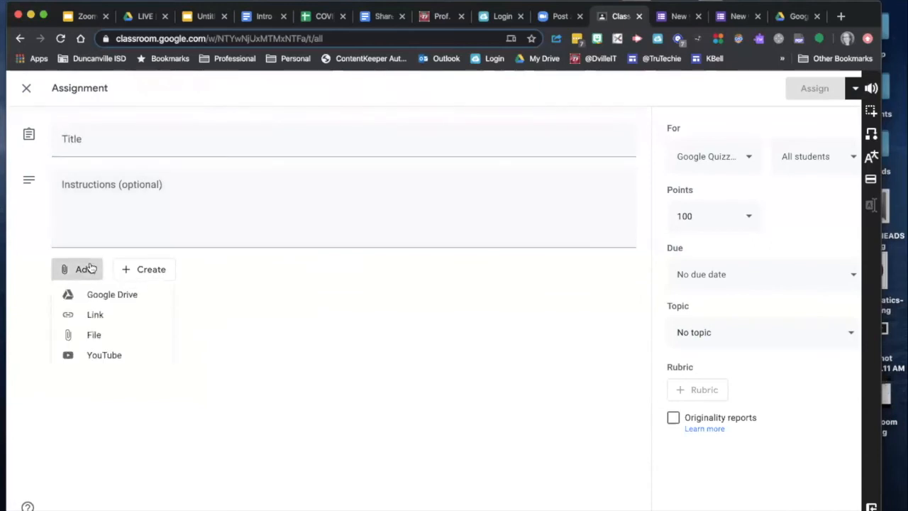
pyautogui.click(87, 303)
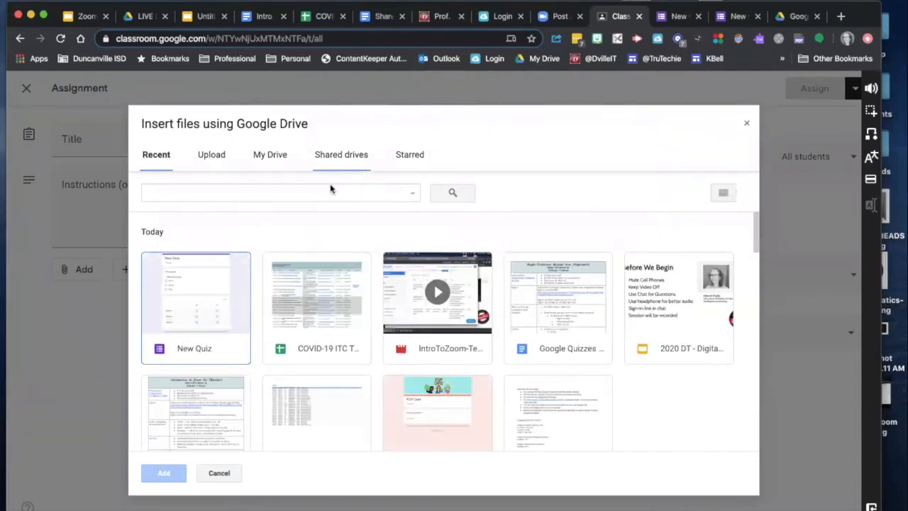
pyautogui.doubleClick(573, 305)
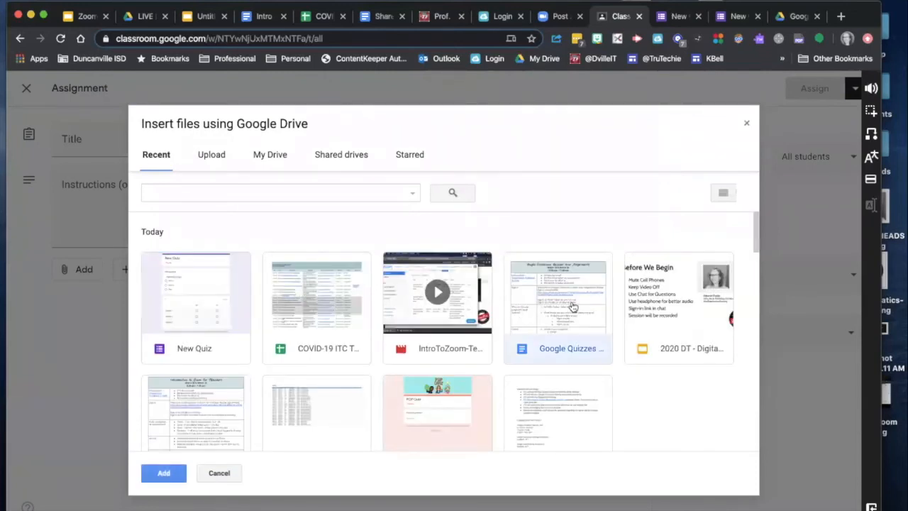
pyautogui.click(584, 314)
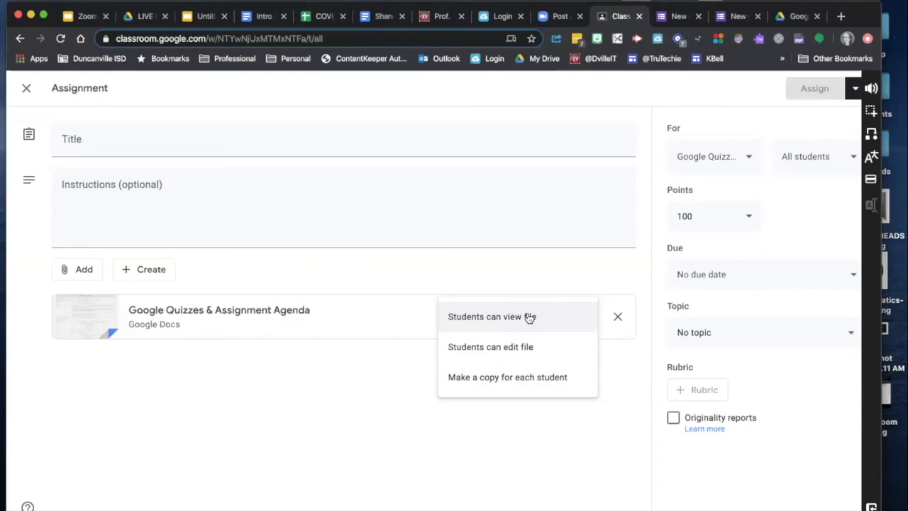
# - View the attachment sources offered for the assignment, including the YouTube video search, without adding anything
pyautogui.click(83, 274)
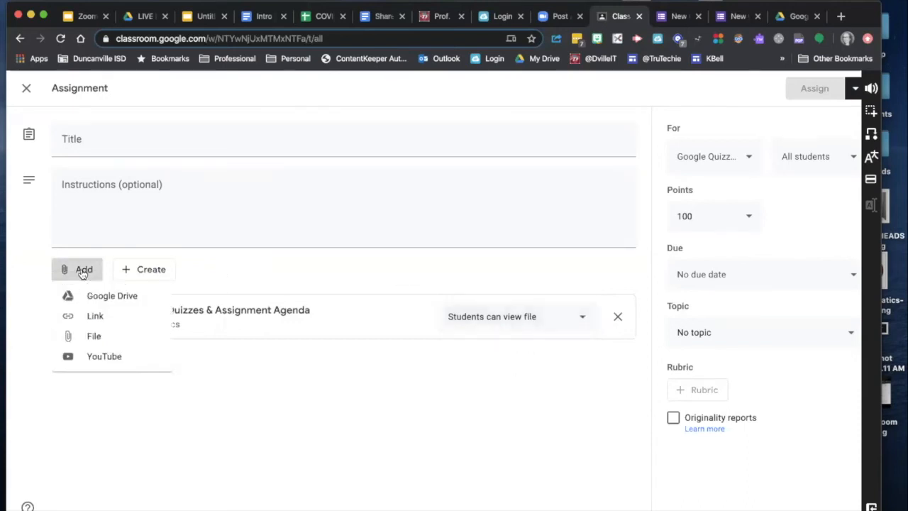
pyautogui.click(101, 356)
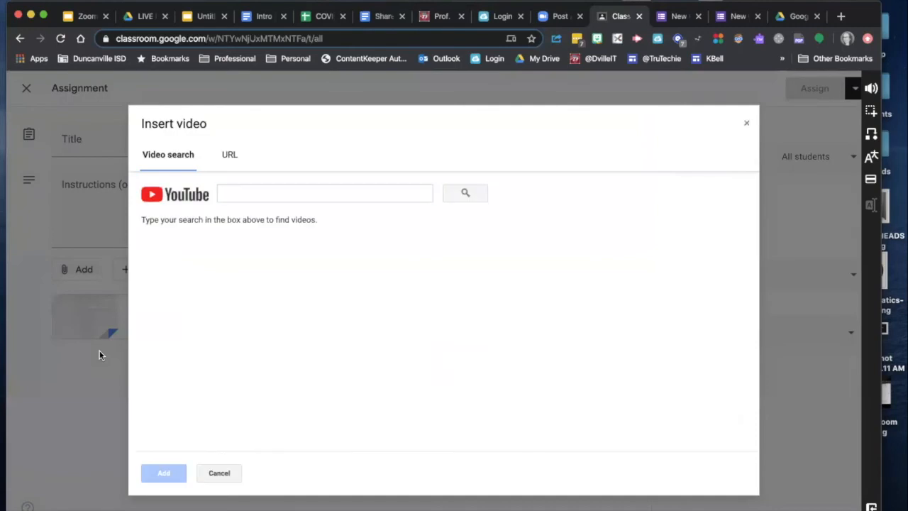
pyautogui.click(220, 473)
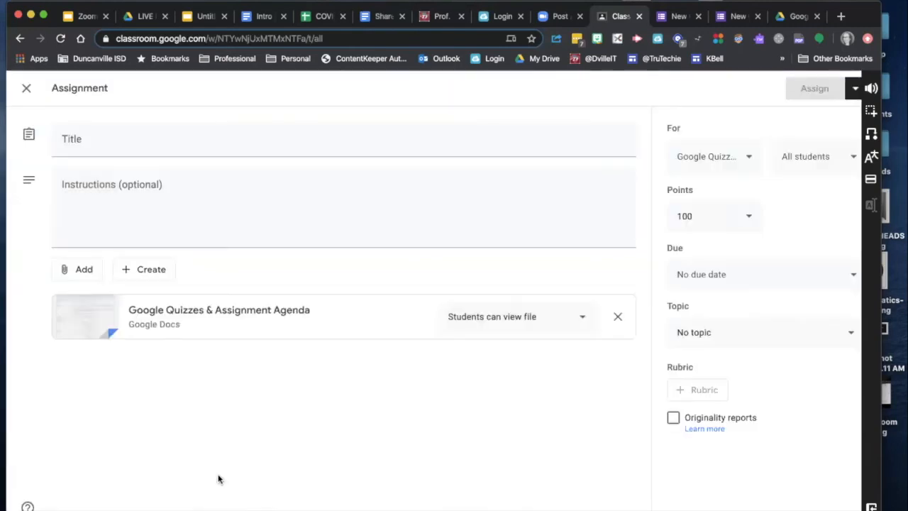
pyautogui.click(77, 270)
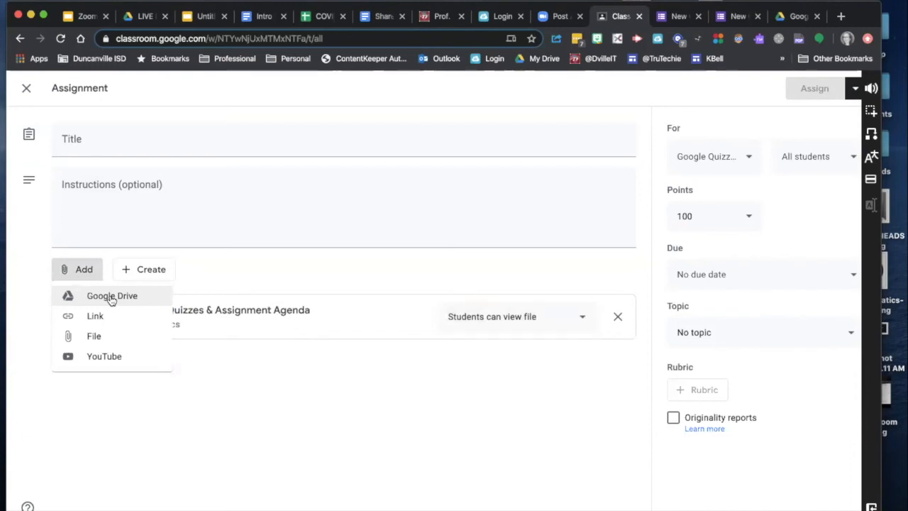
pyautogui.click(138, 238)
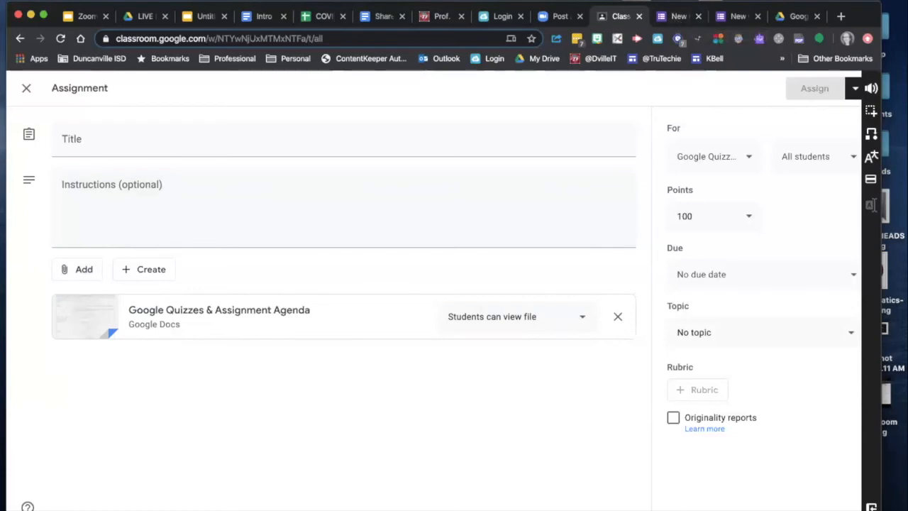
# - Switch to the student's browser window and reopen the POP Quiz form from the Pop Quiz! assignment
pyautogui.moveTo(907, 220); pyautogui.dragTo(500, 16)
pyautogui.moveTo(565, 41); pyautogui.dragTo(576, 30)
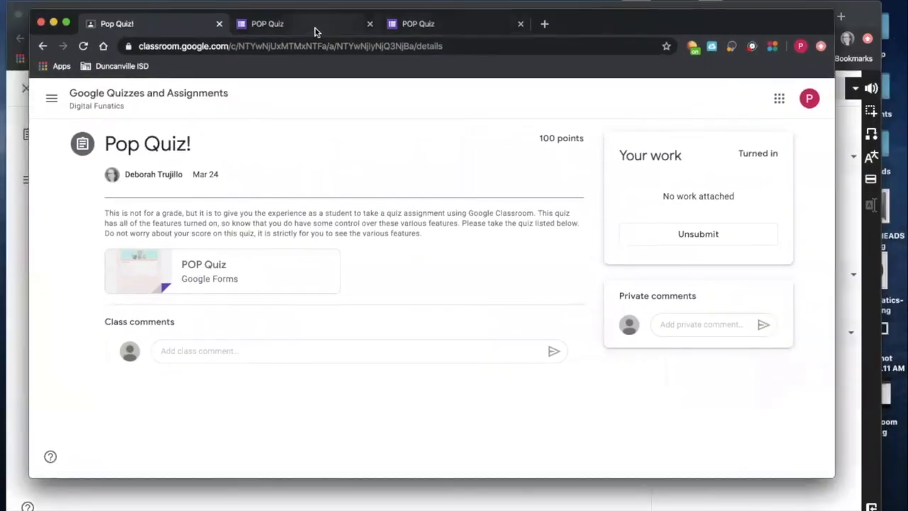
pyautogui.click(451, 24)
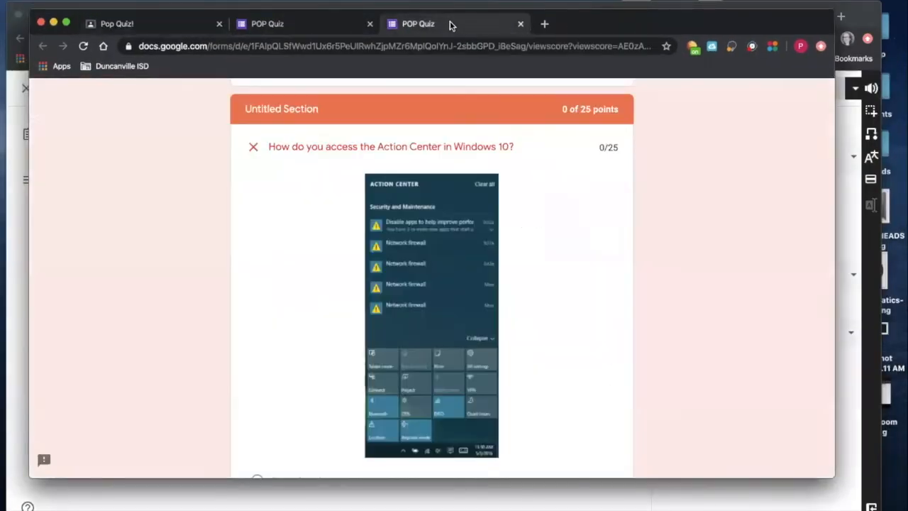
pyautogui.click(307, 24)
pyautogui.click(575, 321)
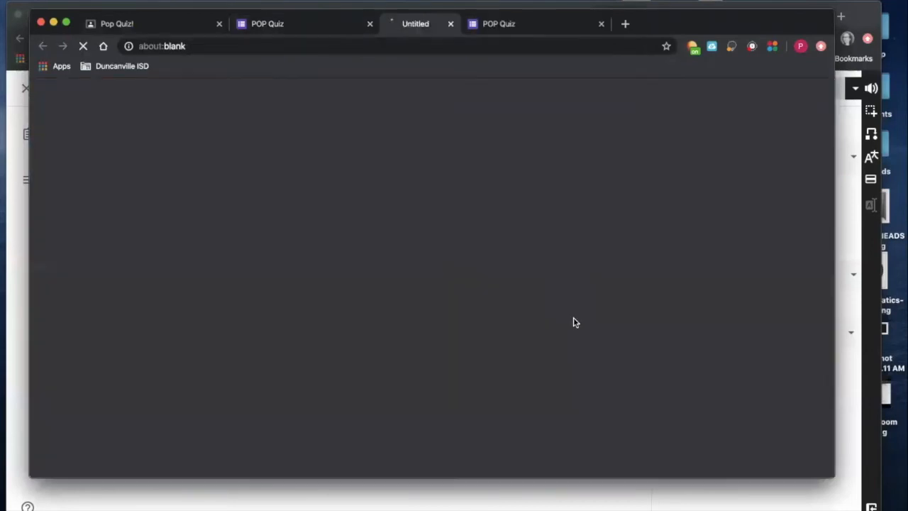
pyautogui.click(286, 27)
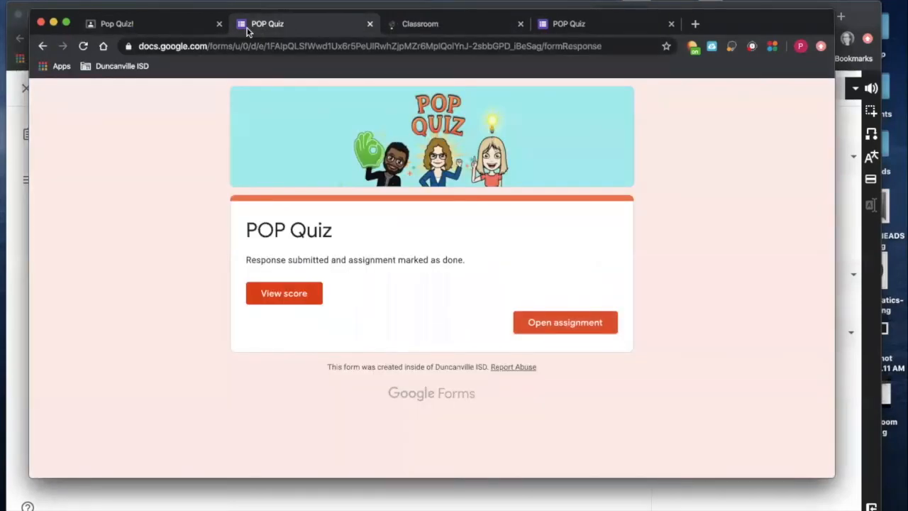
pyautogui.click(156, 25)
pyautogui.click(158, 278)
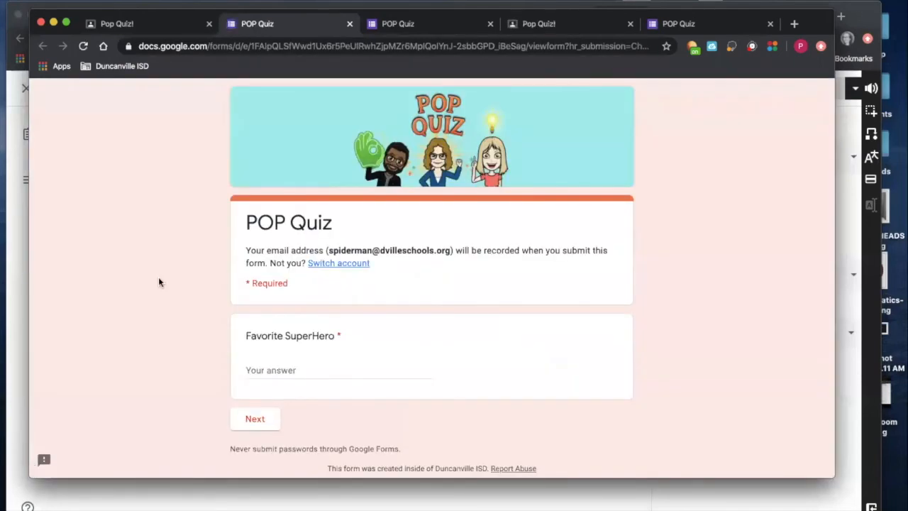
# - Sign in to the Snap&Read Universal extension with the student's Google account
pyautogui.click(753, 47)
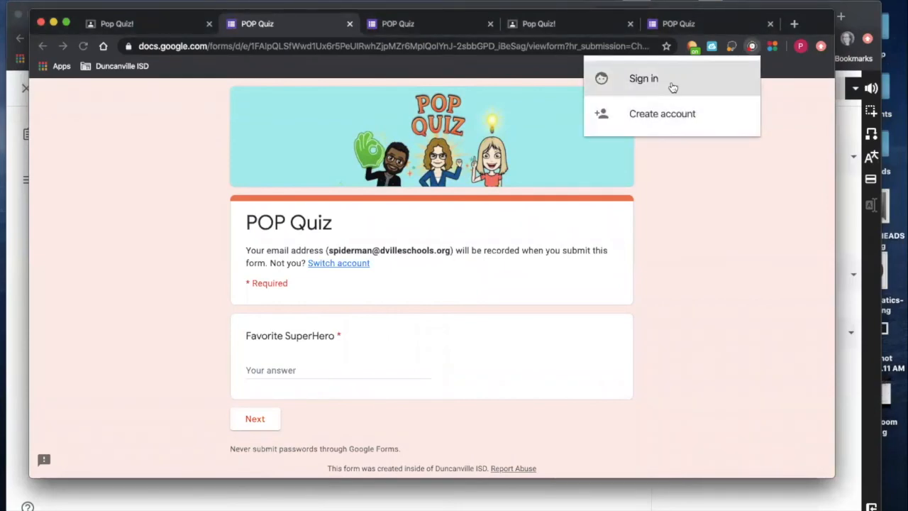
pyautogui.click(645, 79)
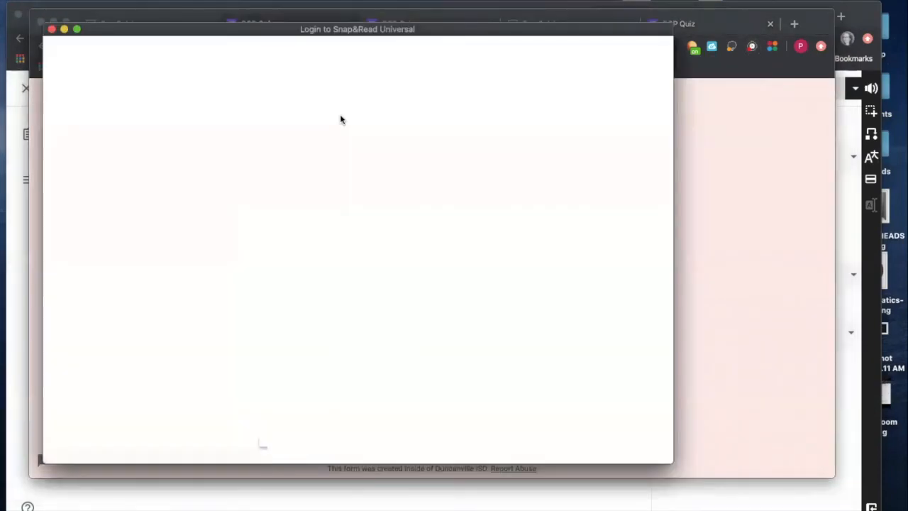
pyautogui.click(338, 151)
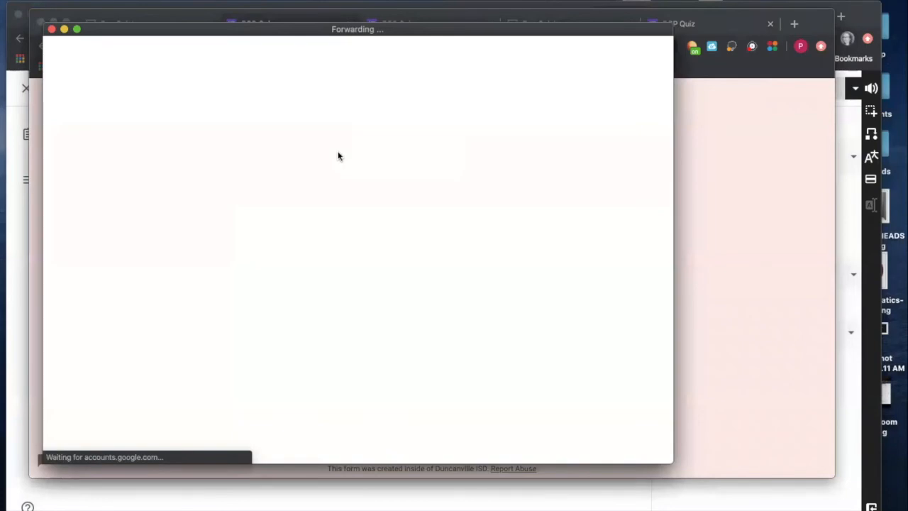
pyautogui.click(316, 226)
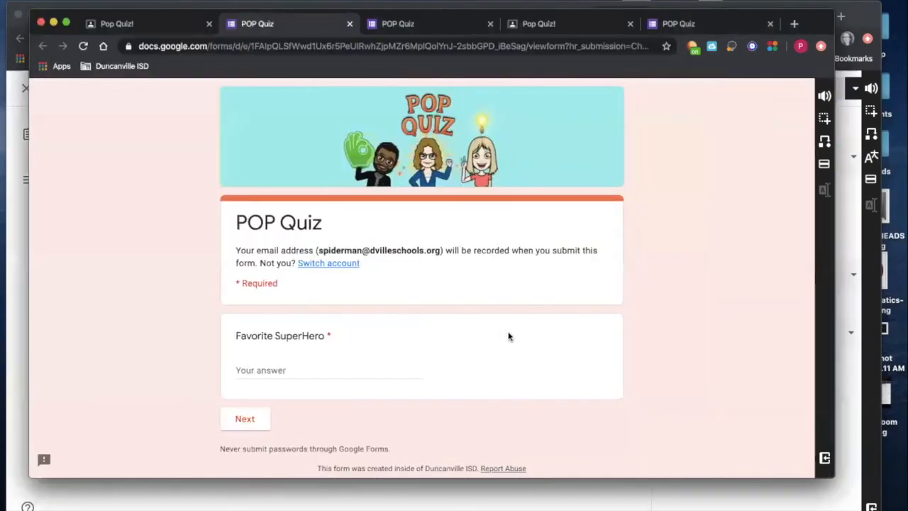
# - Answer the Favorite SuperHero question with "dfad" and the vacation spot question with "dfadf", continuing to the Windows 10 section
pyautogui.click(255, 370)
pyautogui.write('dfad')
pyautogui.click(257, 421)
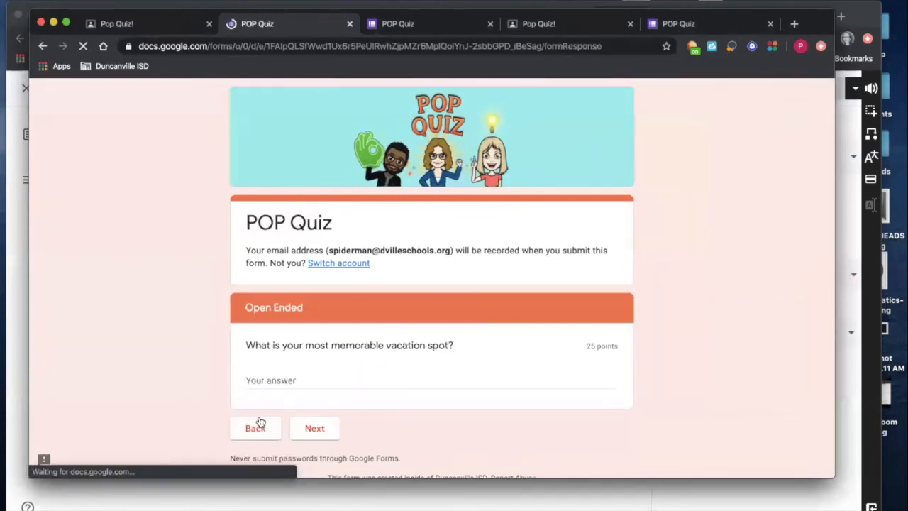
pyautogui.click(268, 386)
pyautogui.write('dfadf')
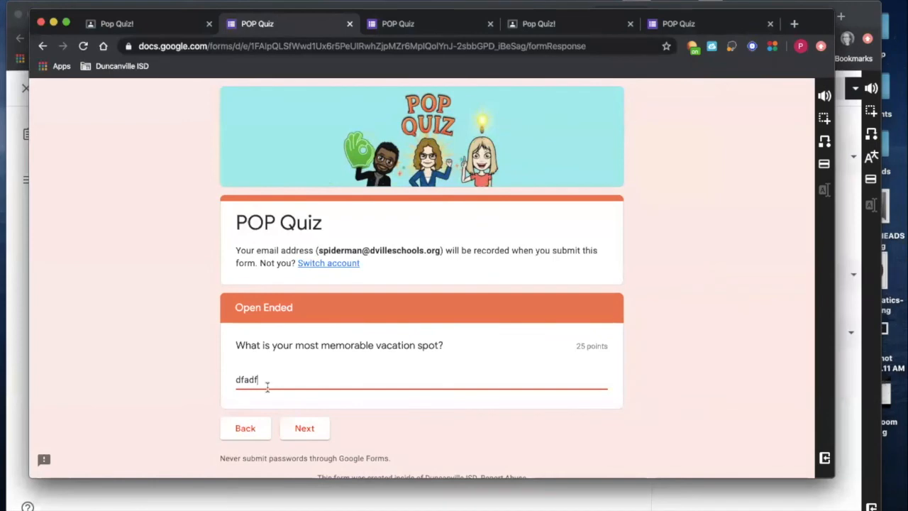
pyautogui.click(290, 431)
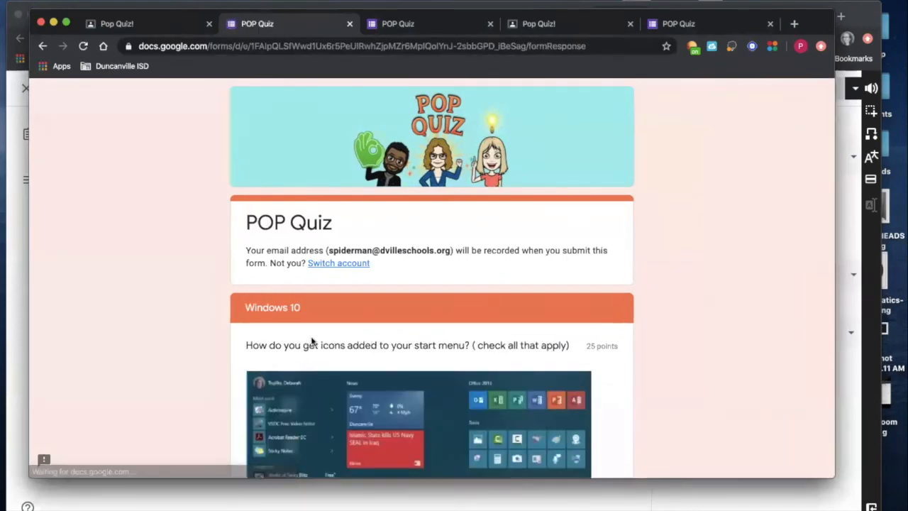
# - Have Snap&Read read aloud the question about adding icons to the start menu, and stop the reading
pyautogui.moveTo(236, 345); pyautogui.dragTo(569, 347)
pyautogui.click(823, 97)
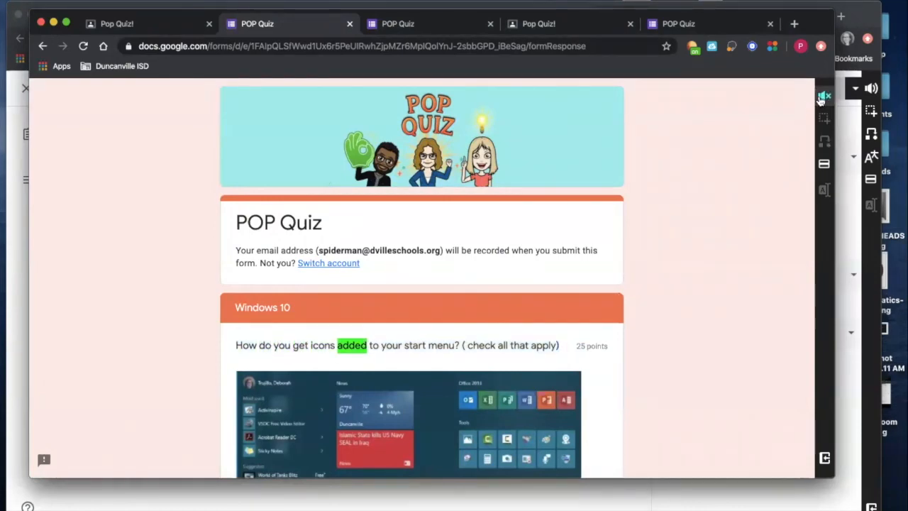
pyautogui.click(821, 99)
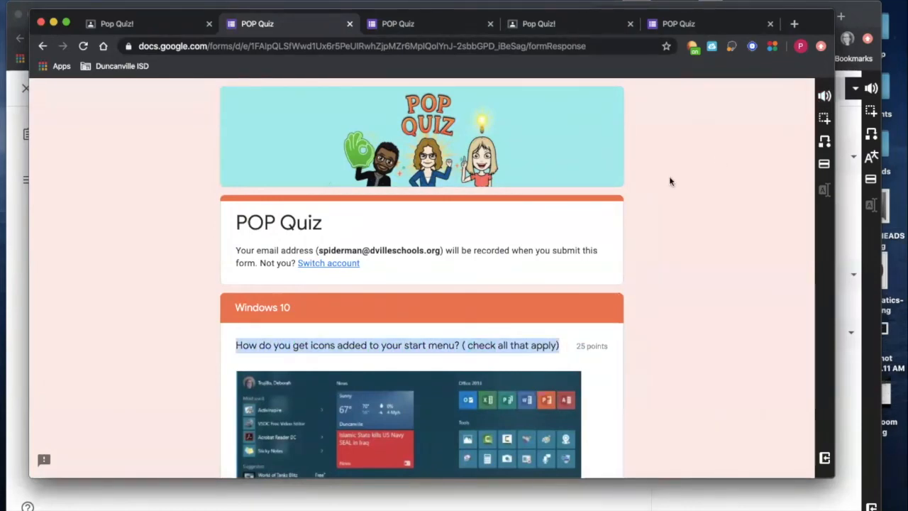
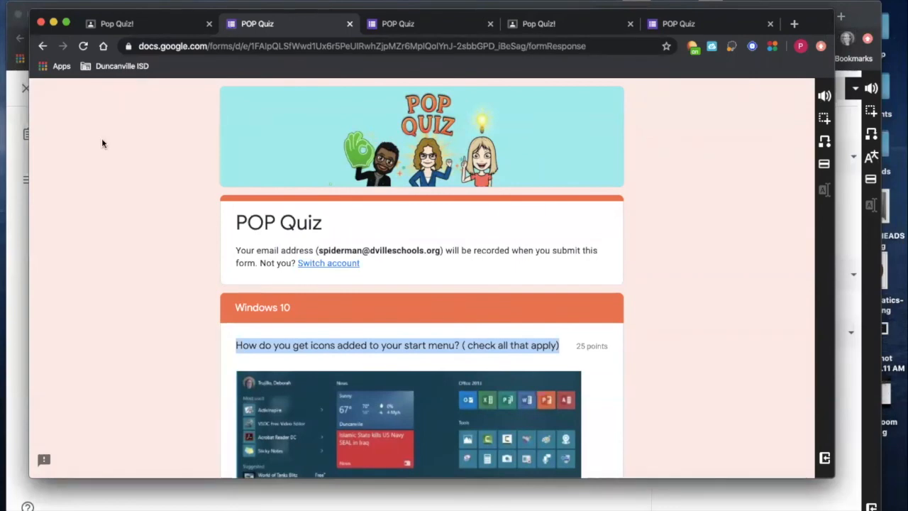
# - Return to the teacher's Classroom window and close the untitled assignment
pyautogui.click(15, 206)
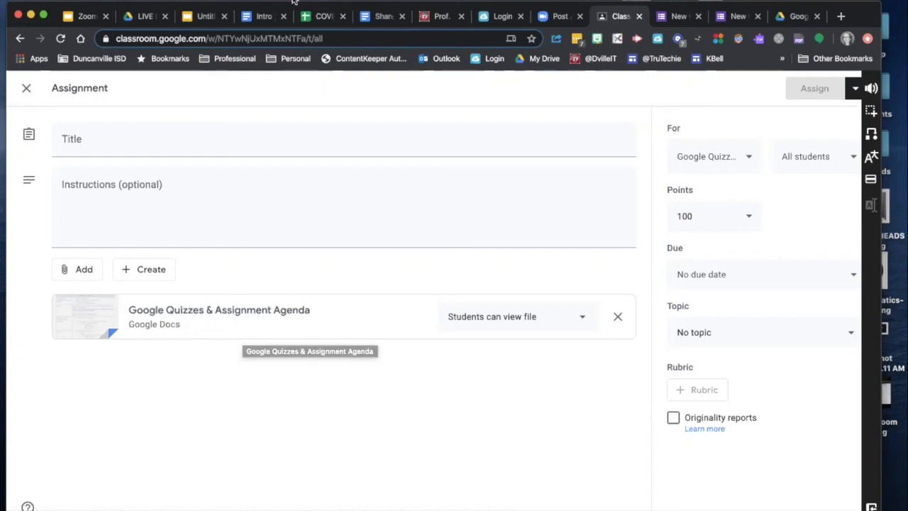
pyautogui.click(26, 88)
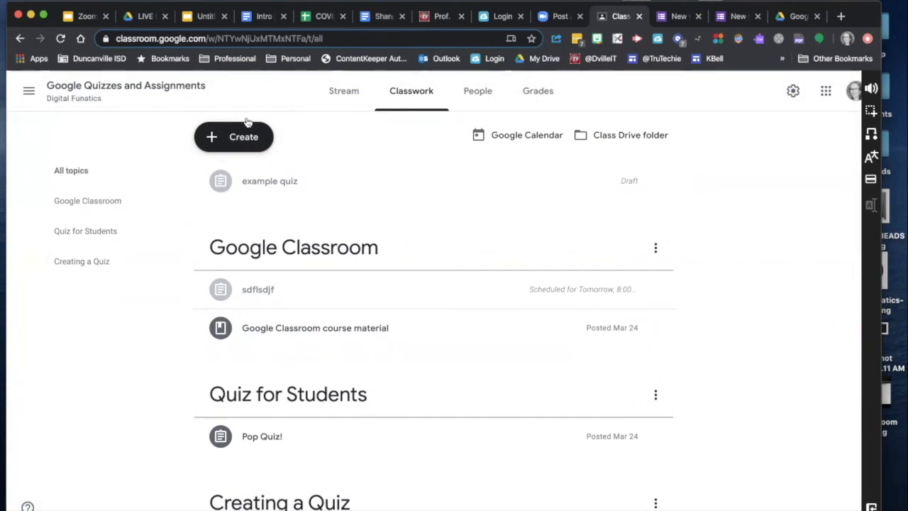
# - Open a new quiz assignment to view its Blank Quiz attachment and grade importing option, and close it
pyautogui.click(245, 138)
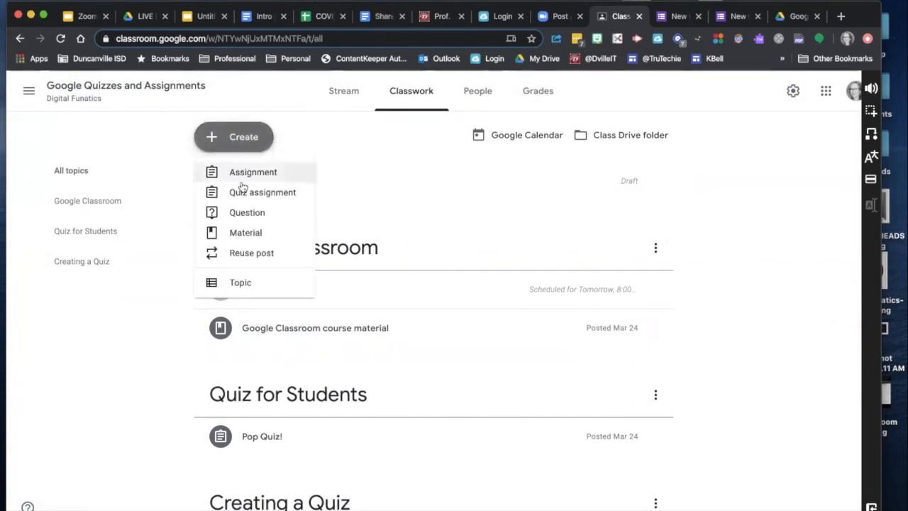
pyautogui.click(243, 193)
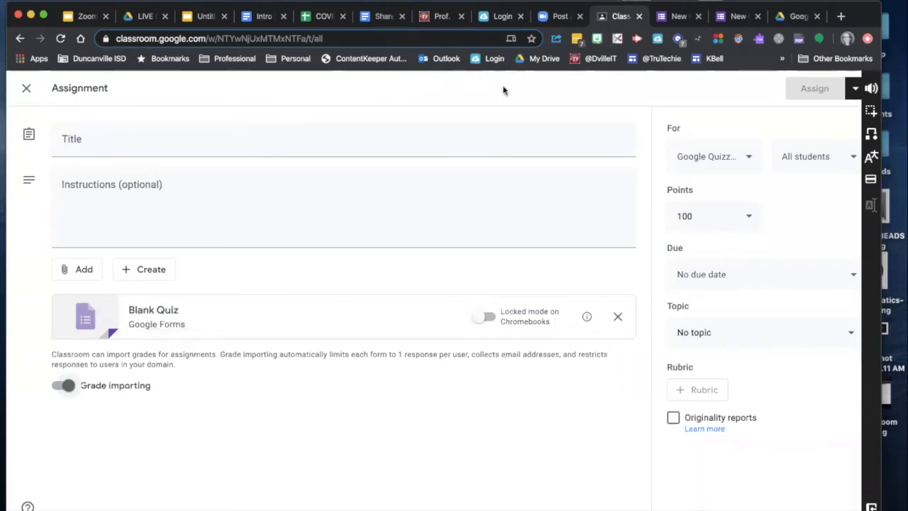
pyautogui.click(26, 90)
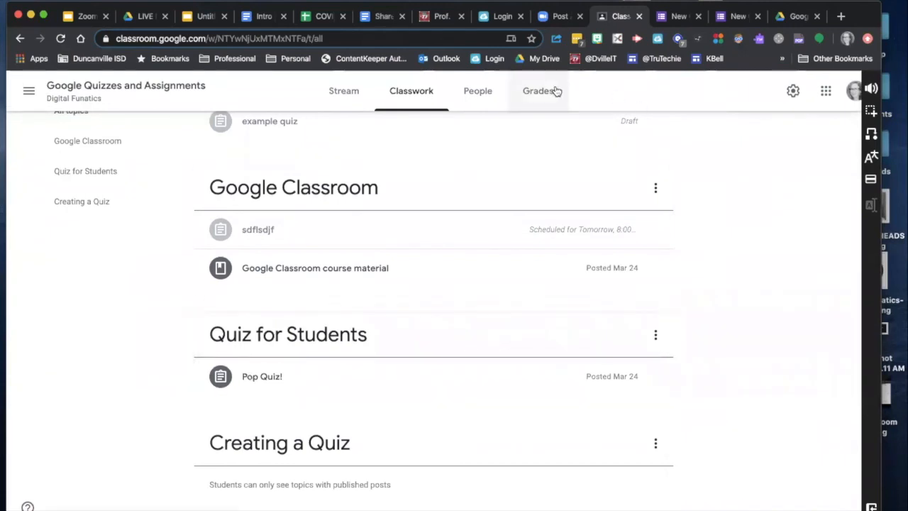
# - Open the turned-in student work for Pop Quiz! and select the student's submission
pyautogui.click(258, 378)
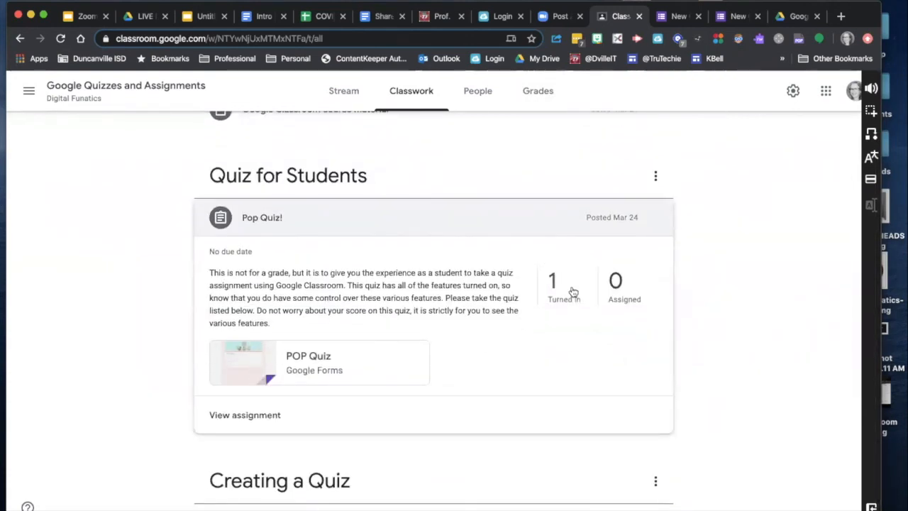
pyautogui.click(552, 284)
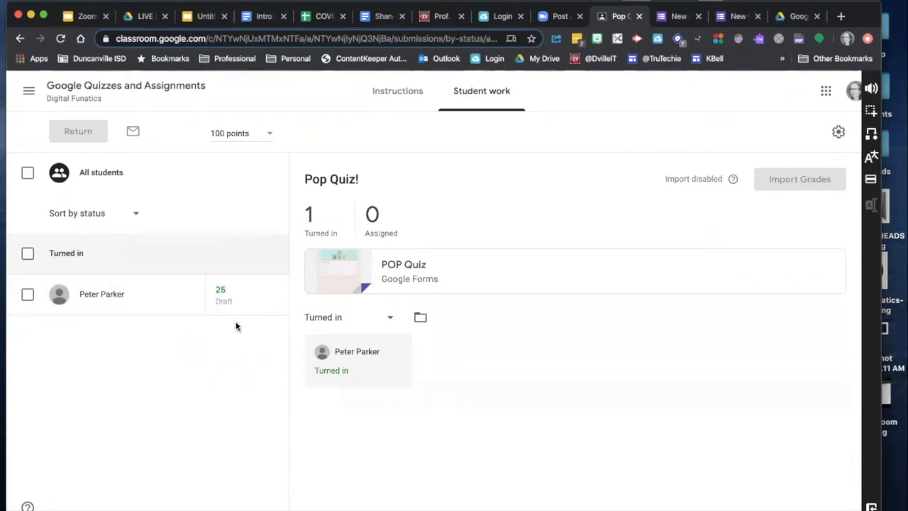
pyautogui.click(27, 294)
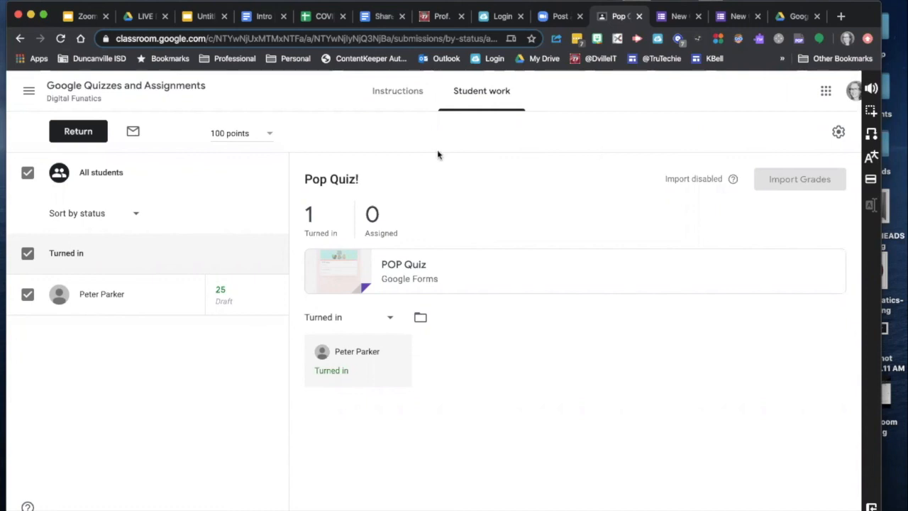
pyautogui.click(145, 90)
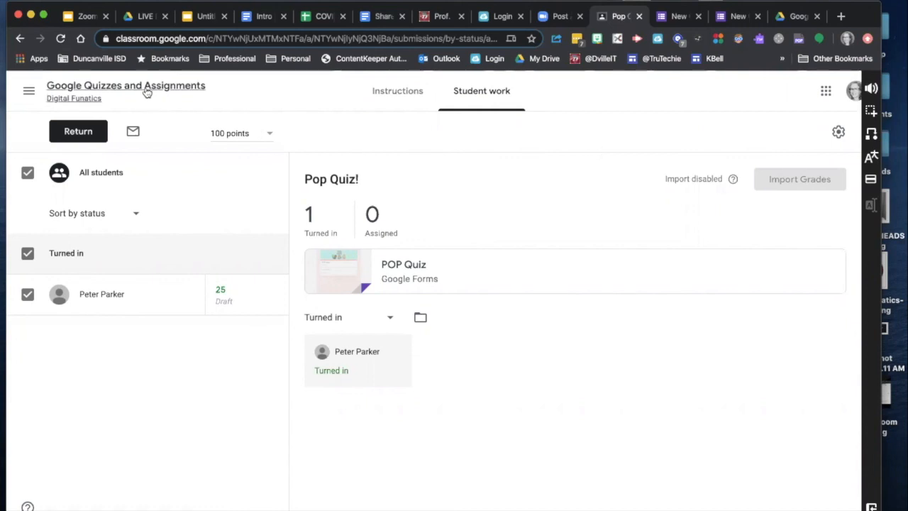